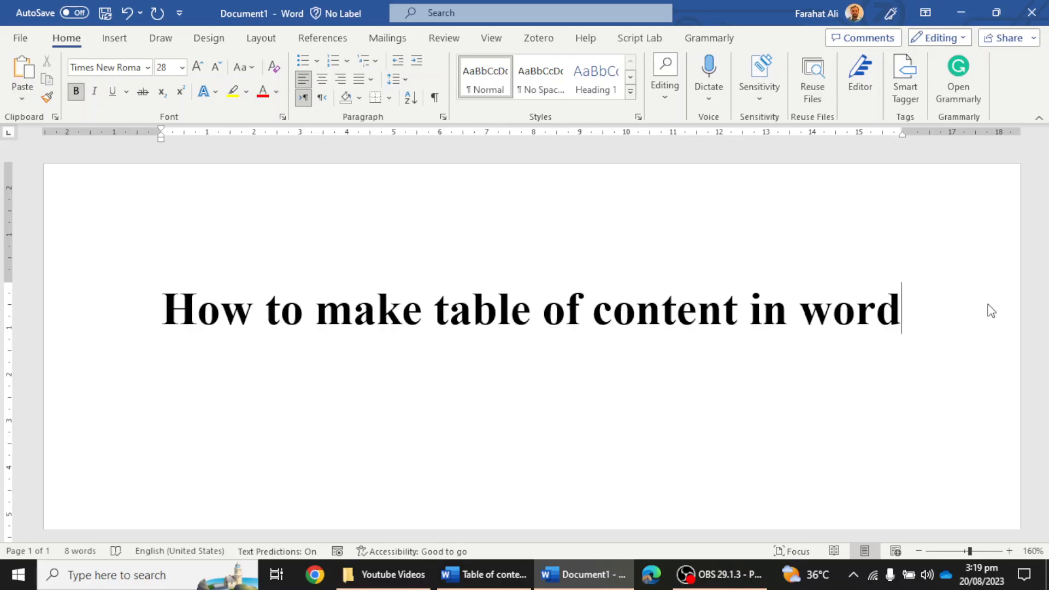
Switch to the "Table of content - Copy" document and look through its headings from INTRODUCTION to "Statement of the problem"
click(504, 588)
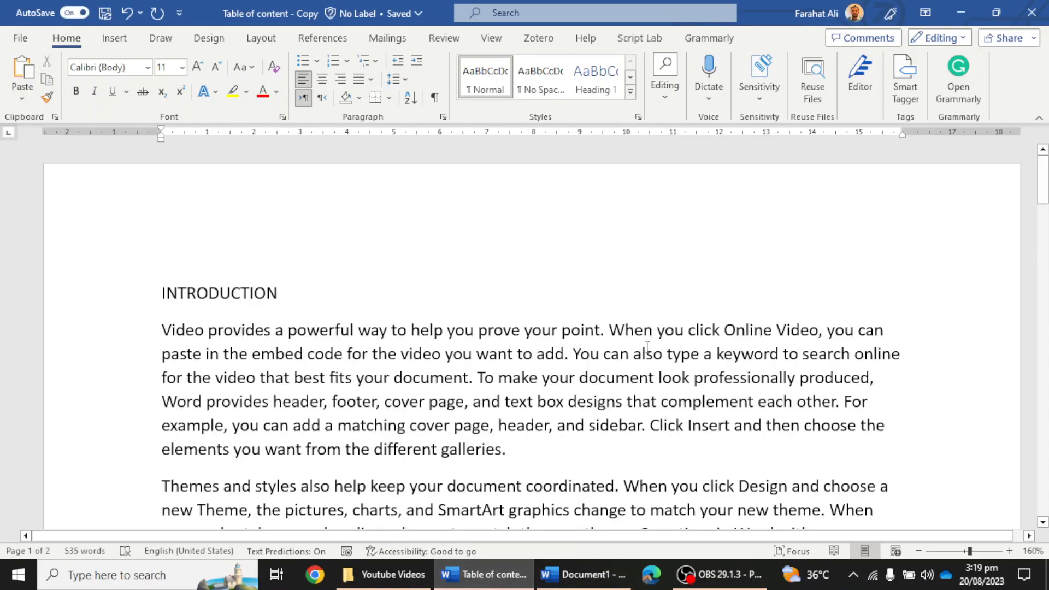
drag(314, 298, 75, 304)
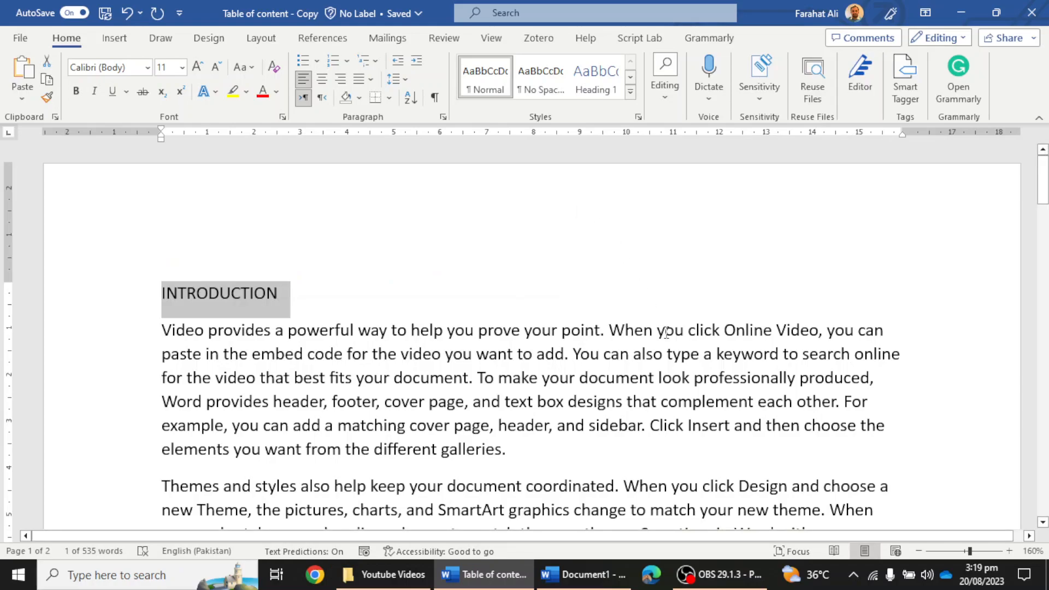
scroll(496, 348, down, 5)
scroll(495, 349, down, 6)
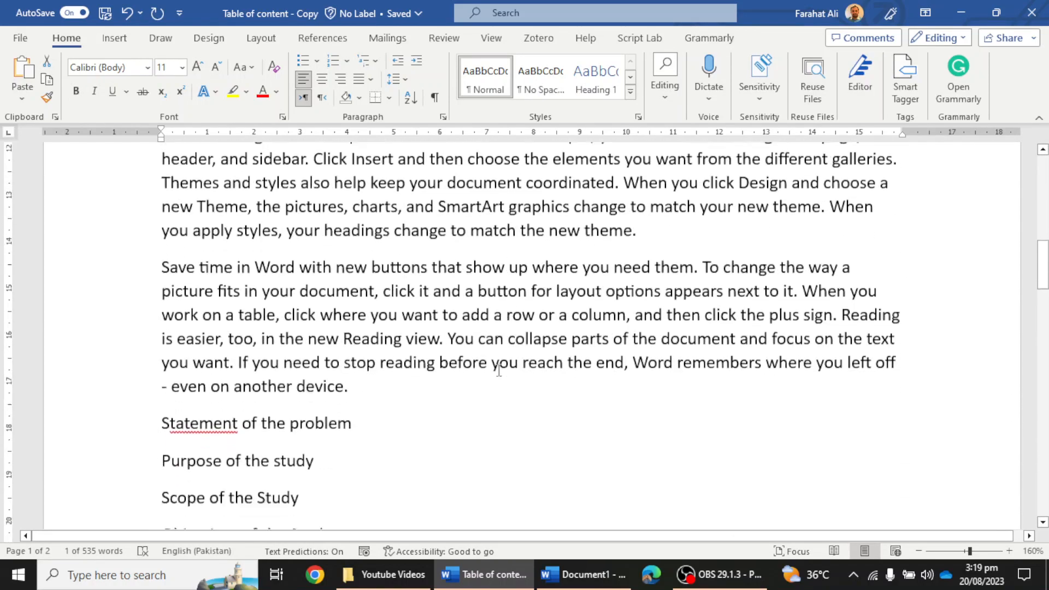
Generate placeholder text on a new line below the "Statement of the problem" heading using =rand(8,6)
click(374, 353)
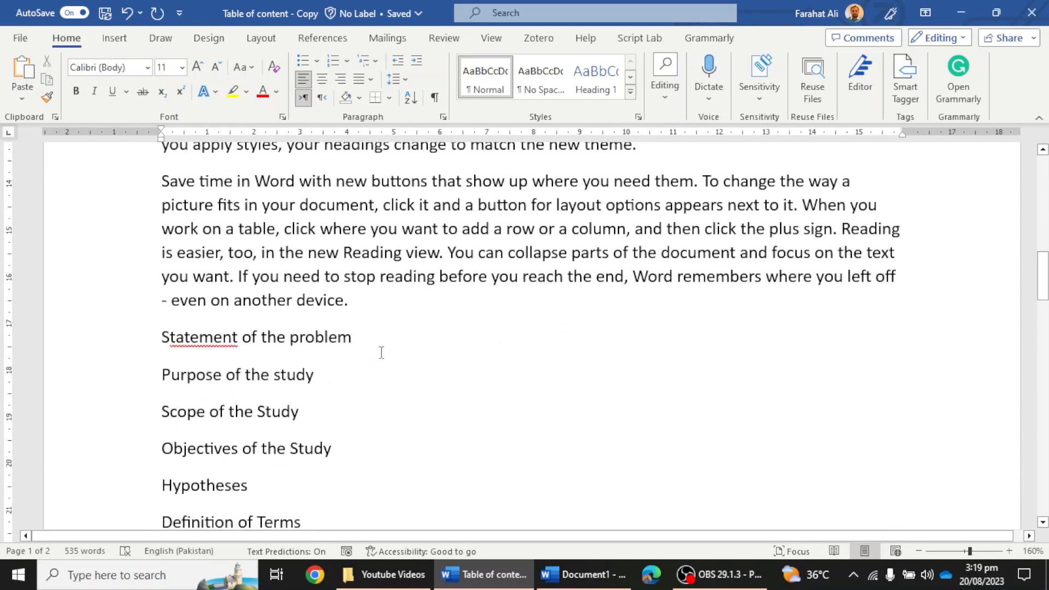
key(Return)
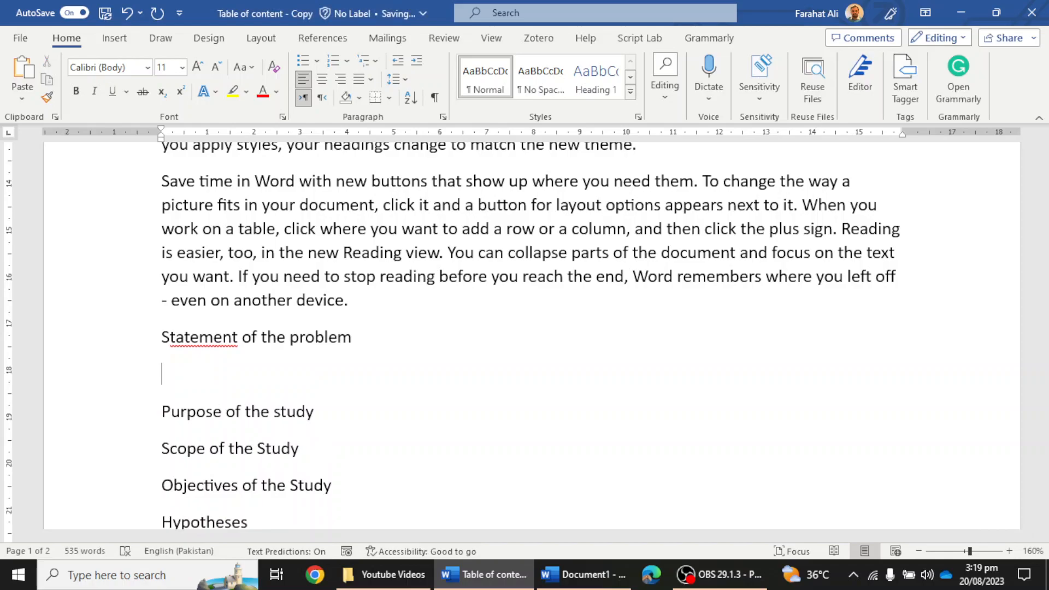
text(=t/r//**)
key(BackSpace)
key(BackSpace)
key(BackSpace)
key(BackSpace)
key(BackSpace)
key(BackSpace)
key(BackSpace)
text(rand())
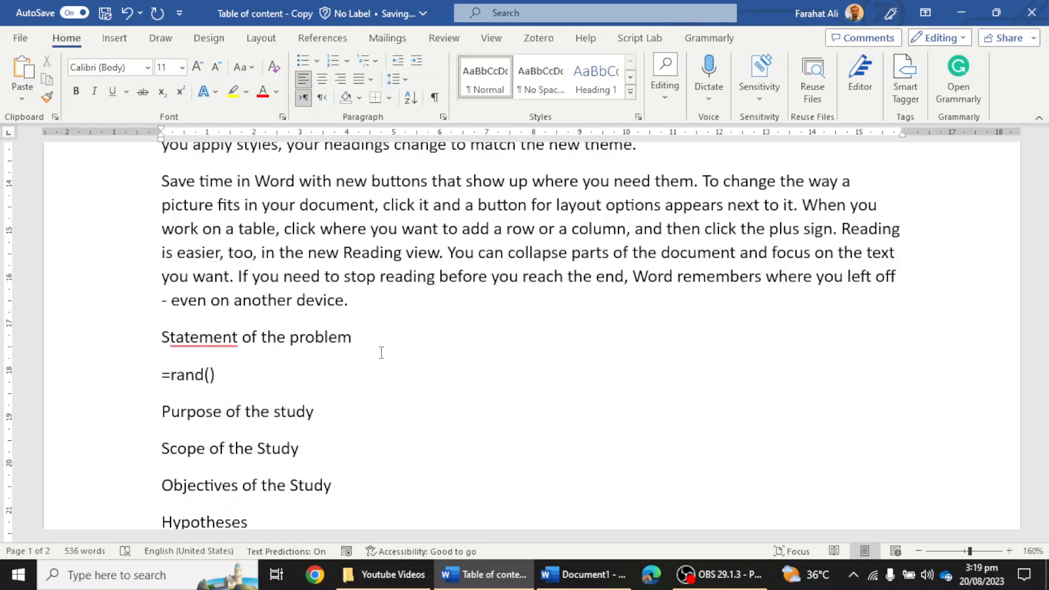
text(8,)
text(6)
key(Return)
Remove the empty paragraph between the generated text and the "Purpose of the study" heading
scroll(510, 419, up, 15)
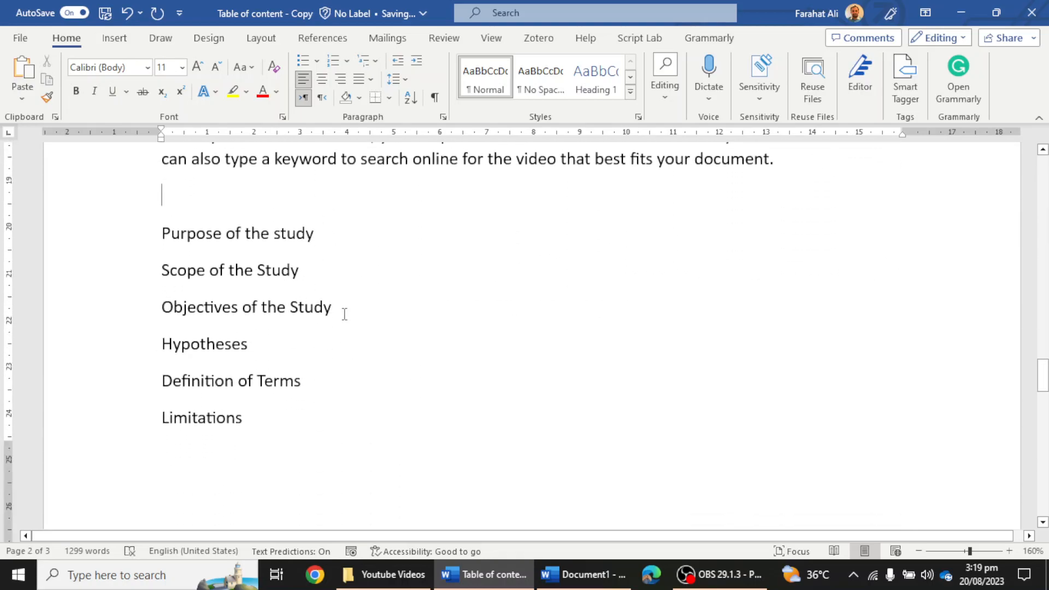
drag(257, 445, 59, 234)
click(546, 362)
click(182, 208)
key(BackSpace)
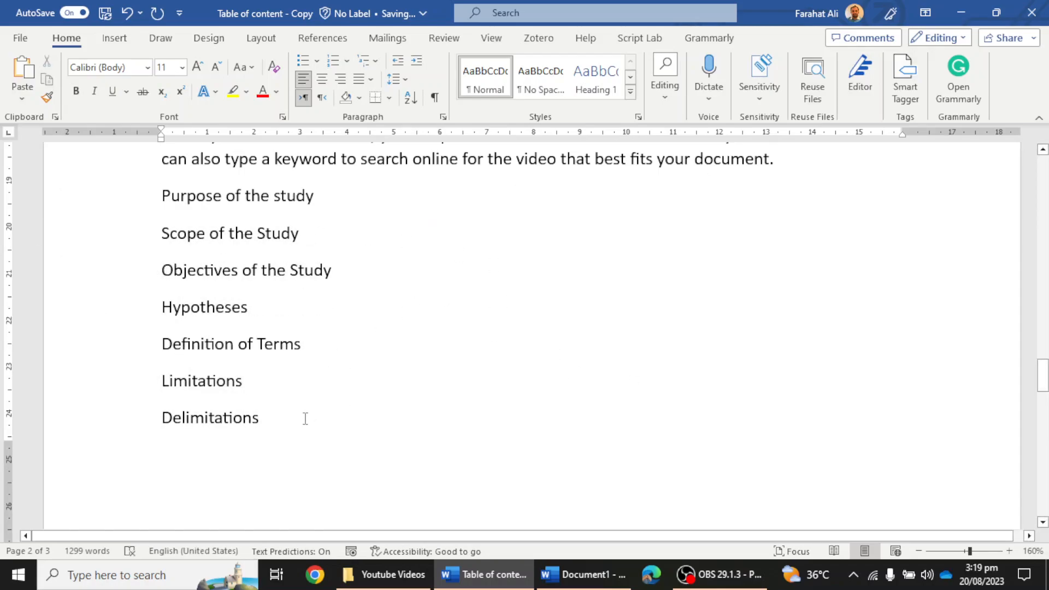
Enter the formula =rand(4,5) on a new line below the LITERATURE REVIEW heading
scroll(536, 403, down, 10)
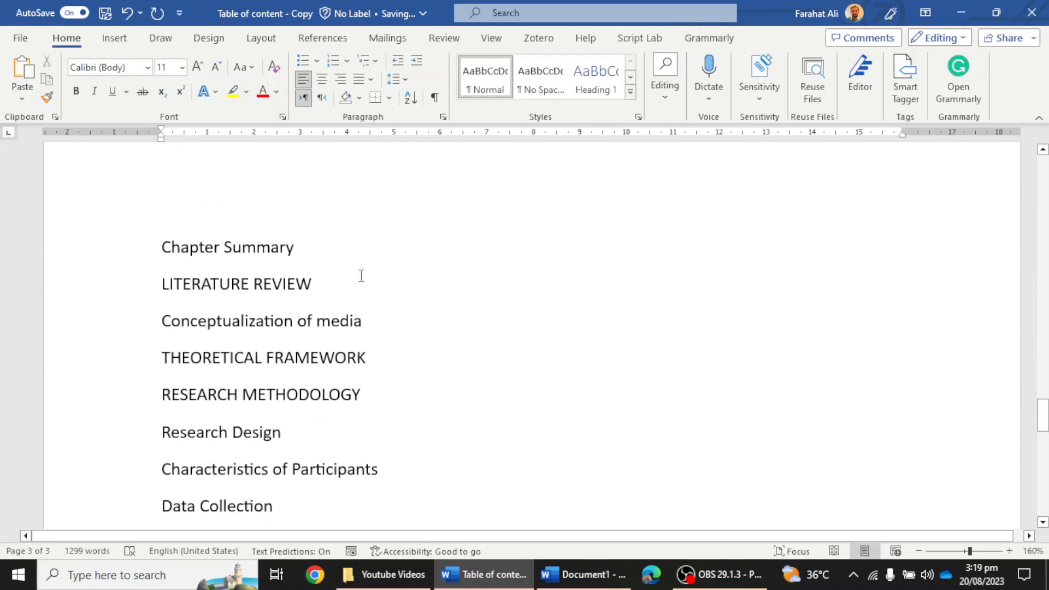
click(345, 280)
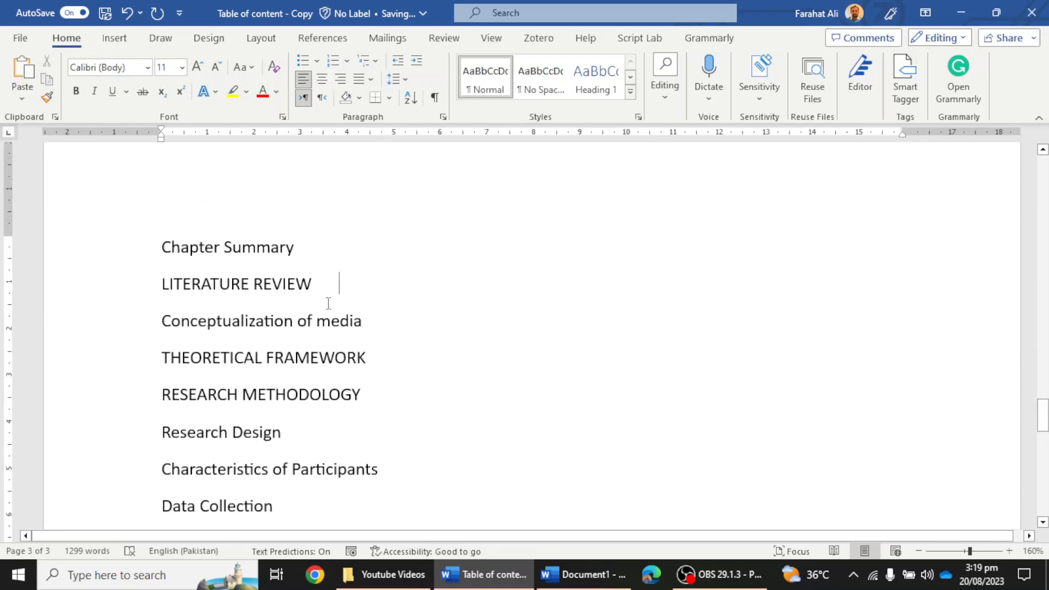
key(BackSpace)
key(BackSpace)
key(BackSpace)
key(BackSpace)
key(BackSpace)
key(Return)
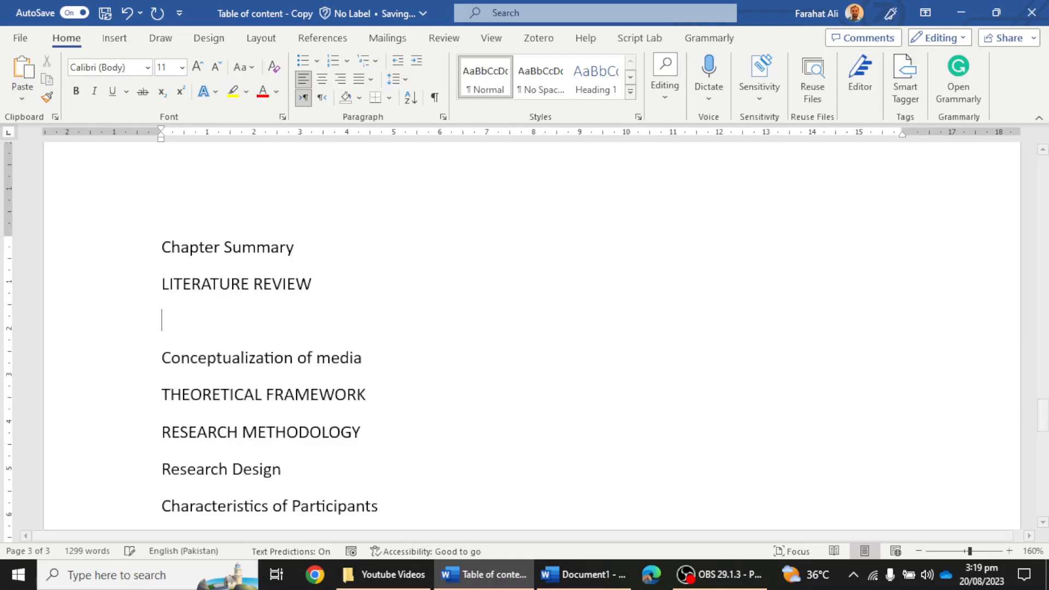
text(=)
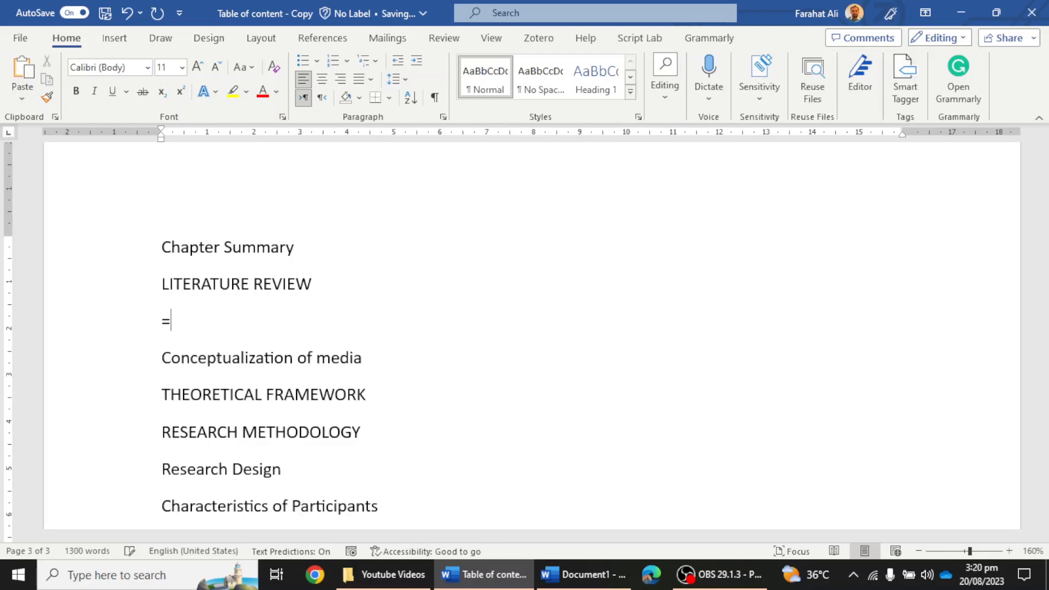
text(rand())
key(Left)
text(4,)
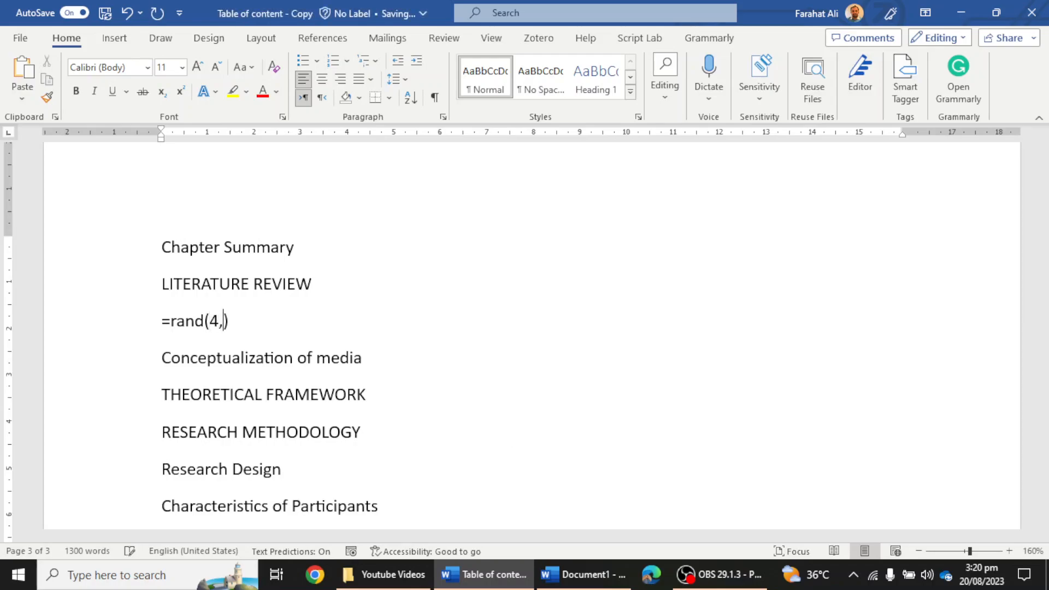
text(5)
Expand the =rand(4,5) formula under LITERATURE REVIEW into placeholder paragraphs
key(shift+Left)
key(shift+Left)
key(shift+Left)
key(shift+Left)
key(shift+Left)
key(shift+Left)
key(shift+Left)
key(shift+Left)
key(shift+Left)
key(shift+Left)
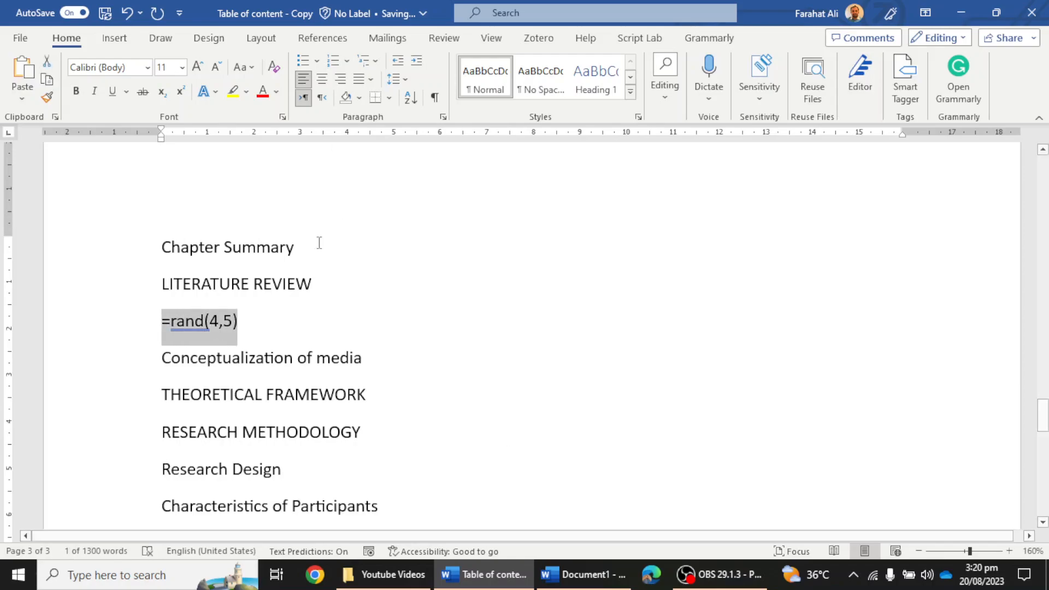
click(290, 320)
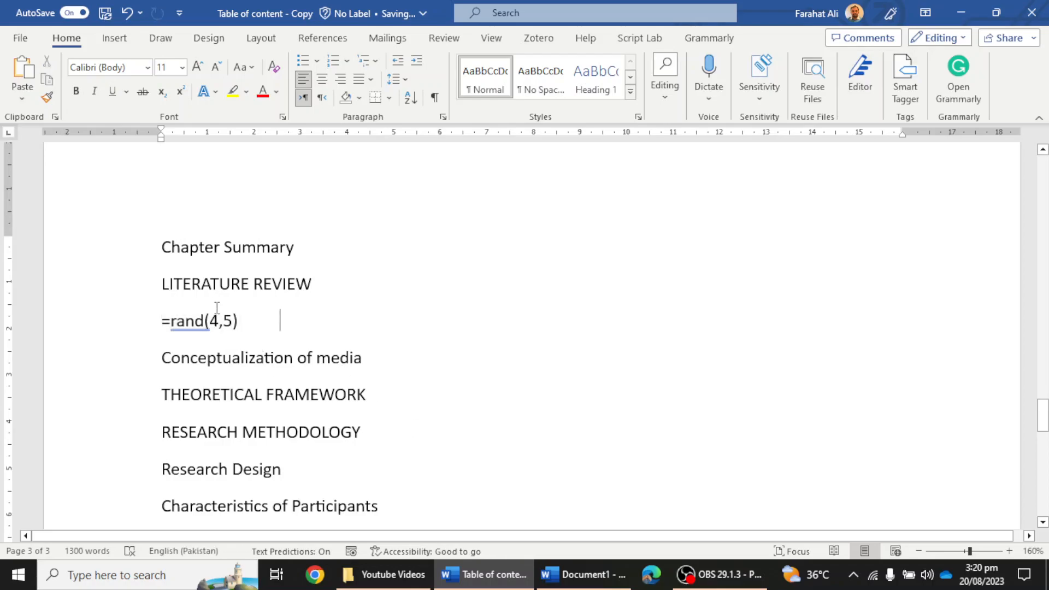
key(Return)
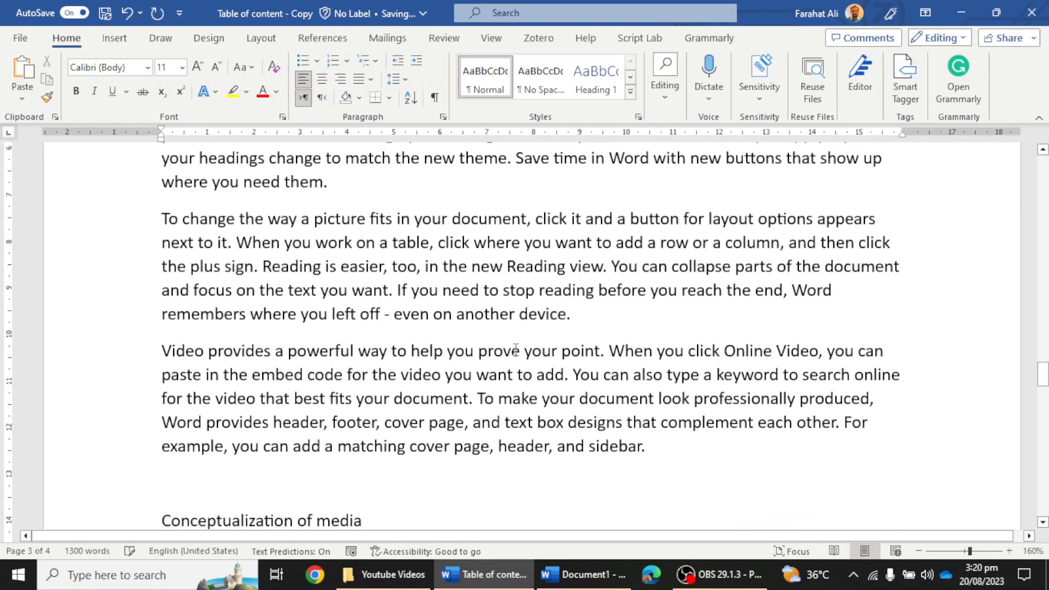
Generate placeholder paragraphs on a new line below the RESEARCH METHODOLOGY heading using =rand(4,5)
scroll(511, 359, down, 7)
scroll(328, 327, up, 2)
click(399, 248)
key(BackSpace)
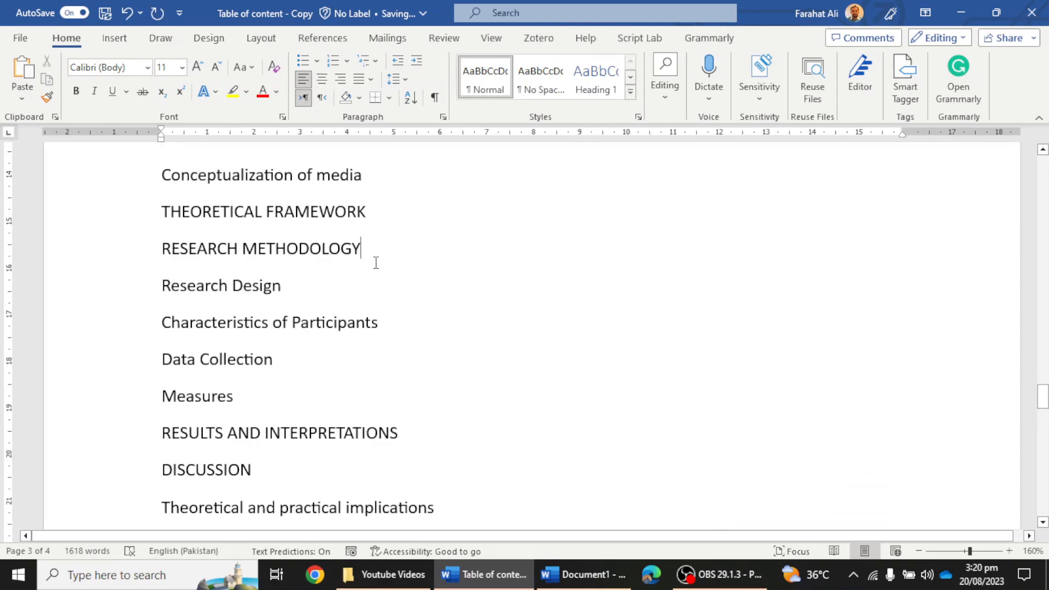
key(Return)
text(=rand(4,5))
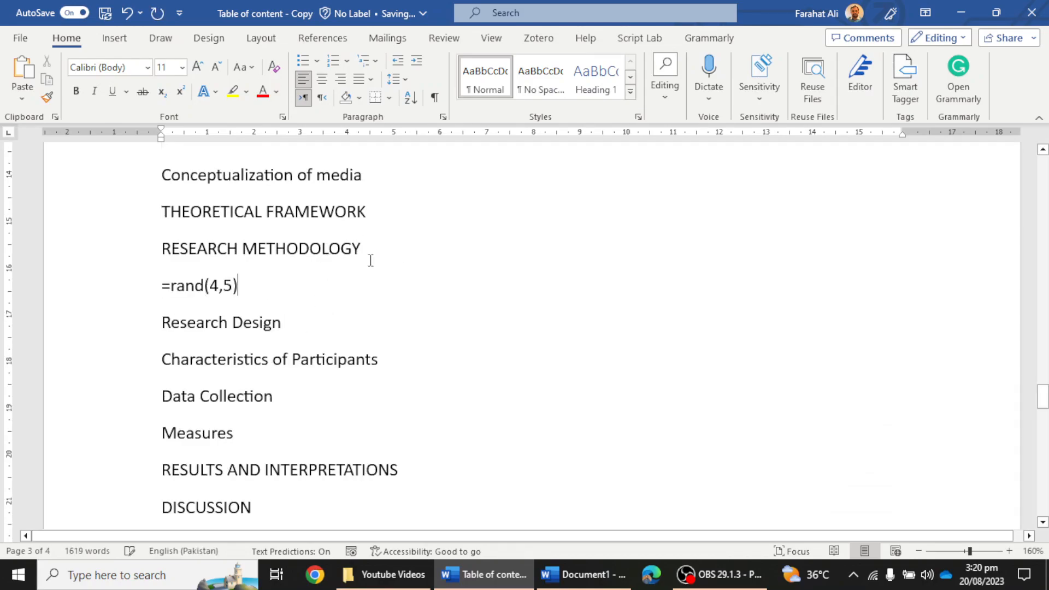
key(Return)
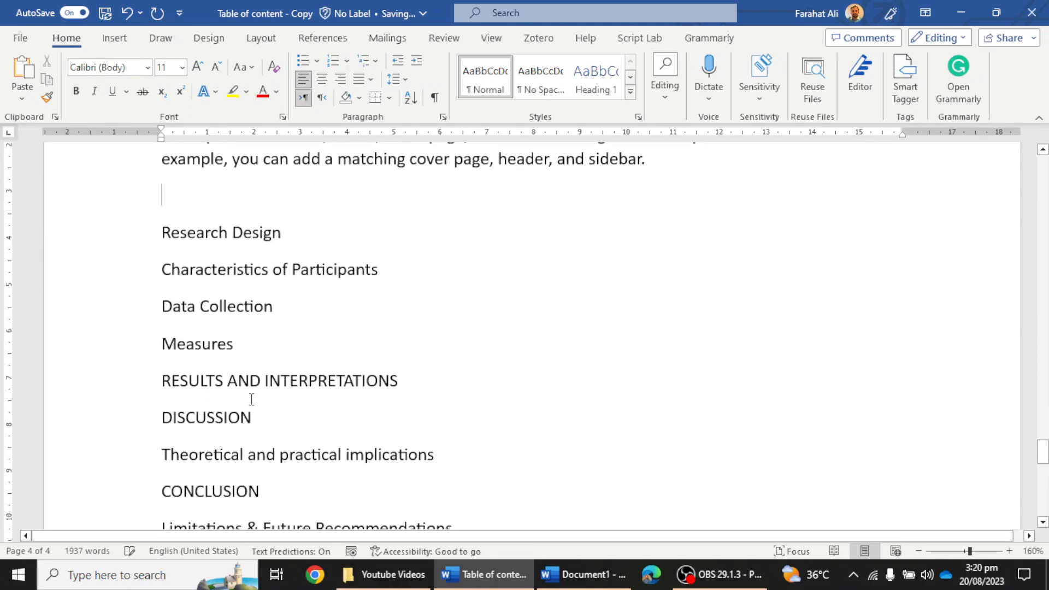
Generate placeholder paragraphs on a new line below the DISCUSSION heading using =rand(4,5)
click(276, 424)
key(Return)
text(=rand(4,5))
key(Return)
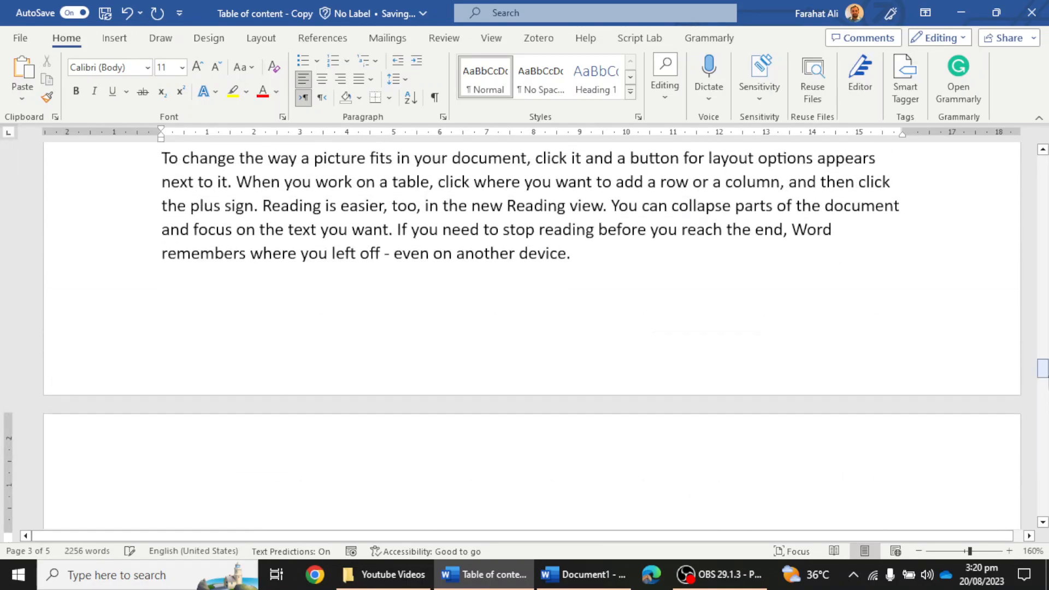
Define a new multilevel list at the document's start with the level 1 number format cleared
drag(1042, 369, 1038, 156)
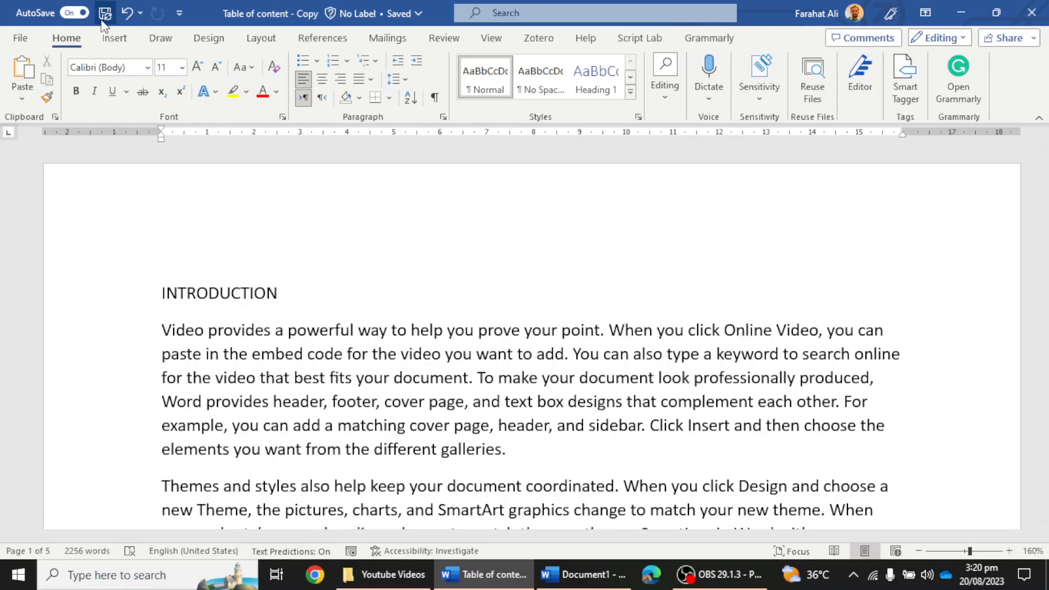
click(374, 60)
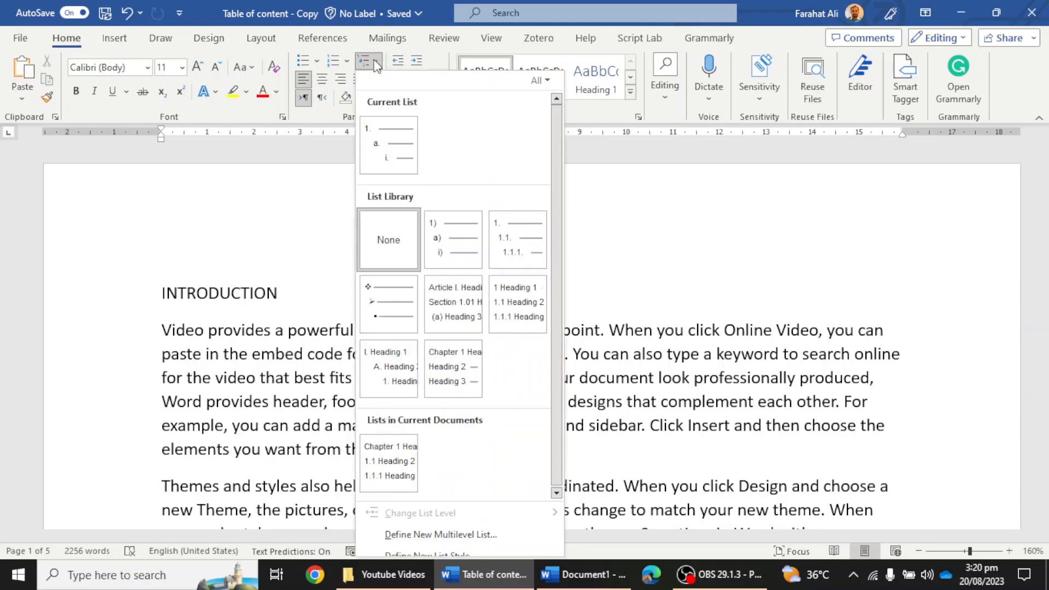
click(448, 534)
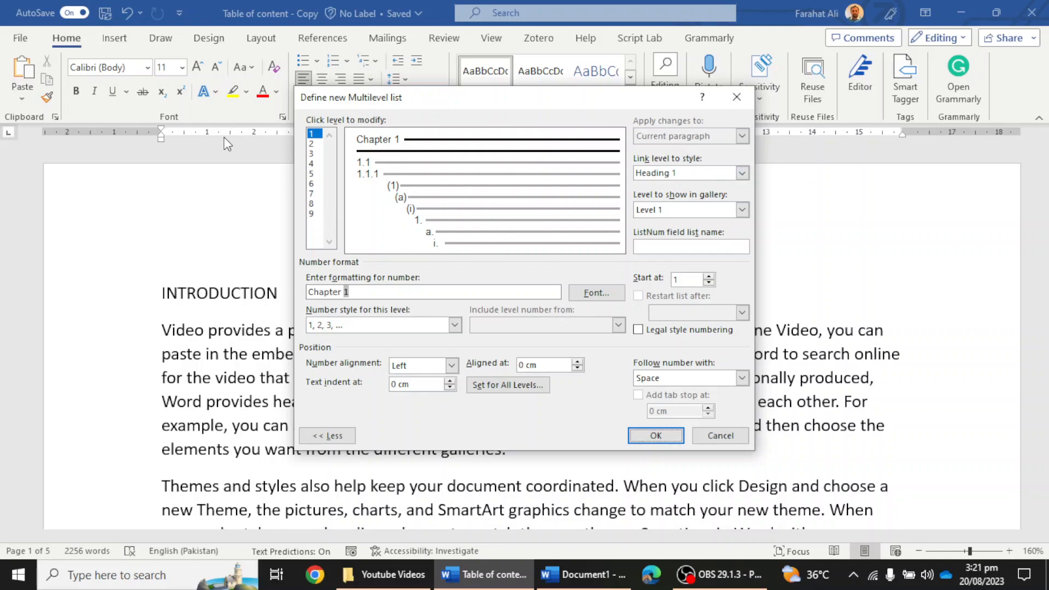
click(313, 135)
drag(360, 296, 250, 299)
key(BackSpace)
key(Return)
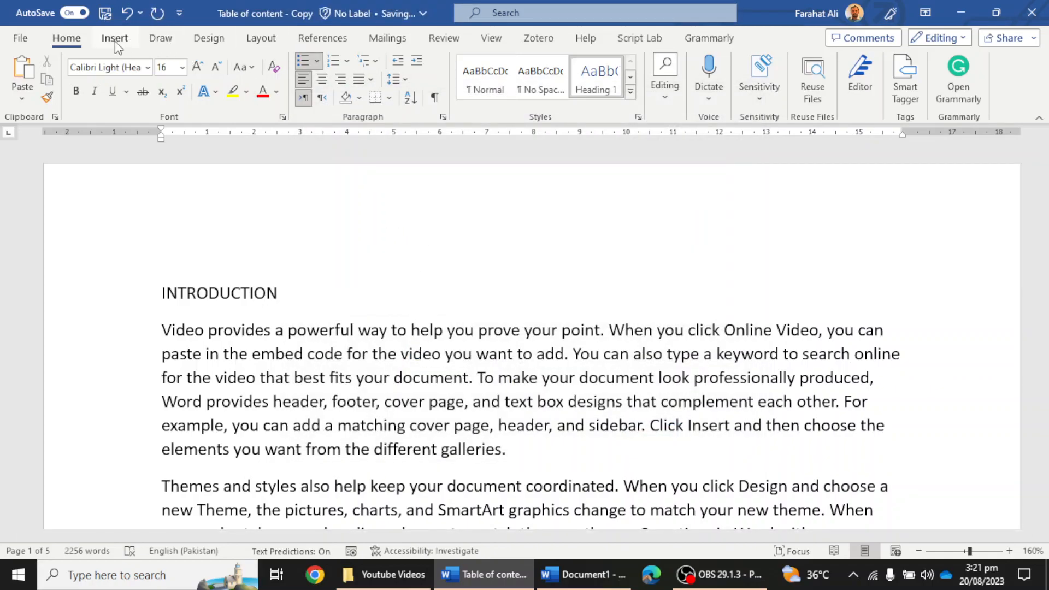
Start another new multilevel list definition with its extended options shown and enter "Chapter" as the level 1 number format
click(376, 64)
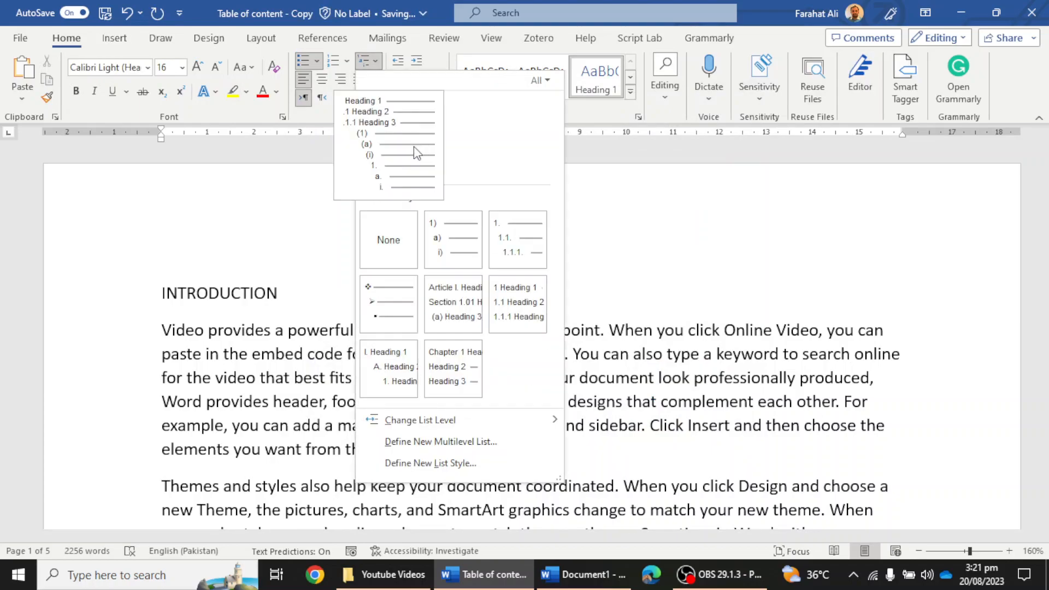
click(467, 448)
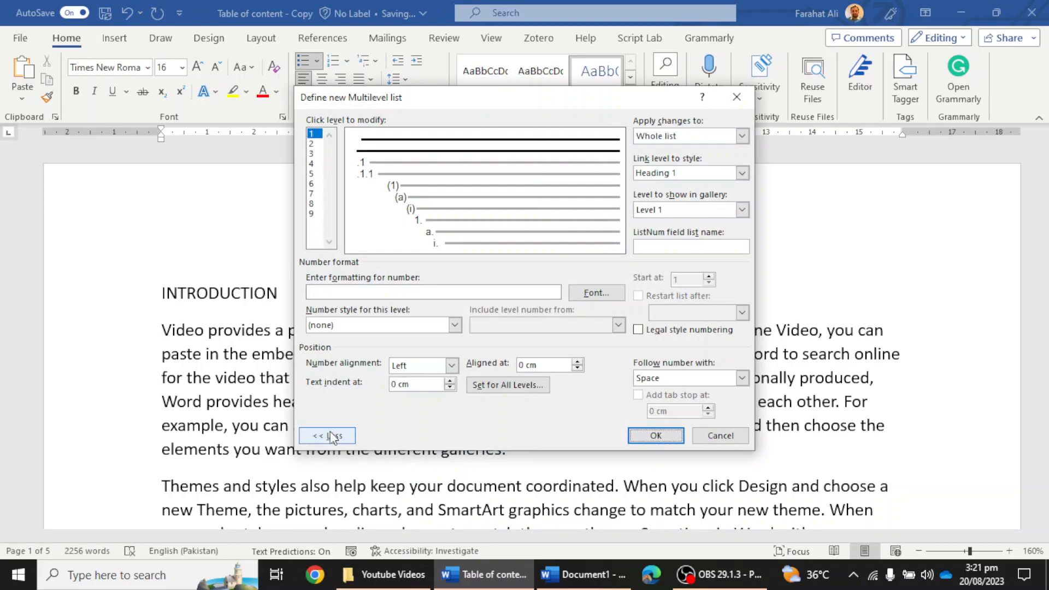
click(332, 435)
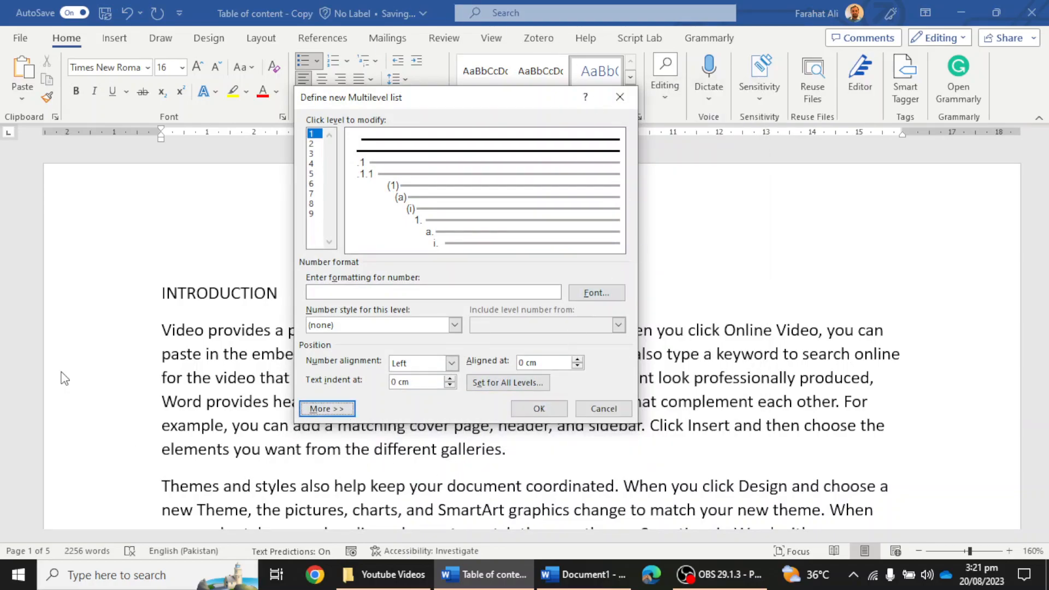
click(321, 410)
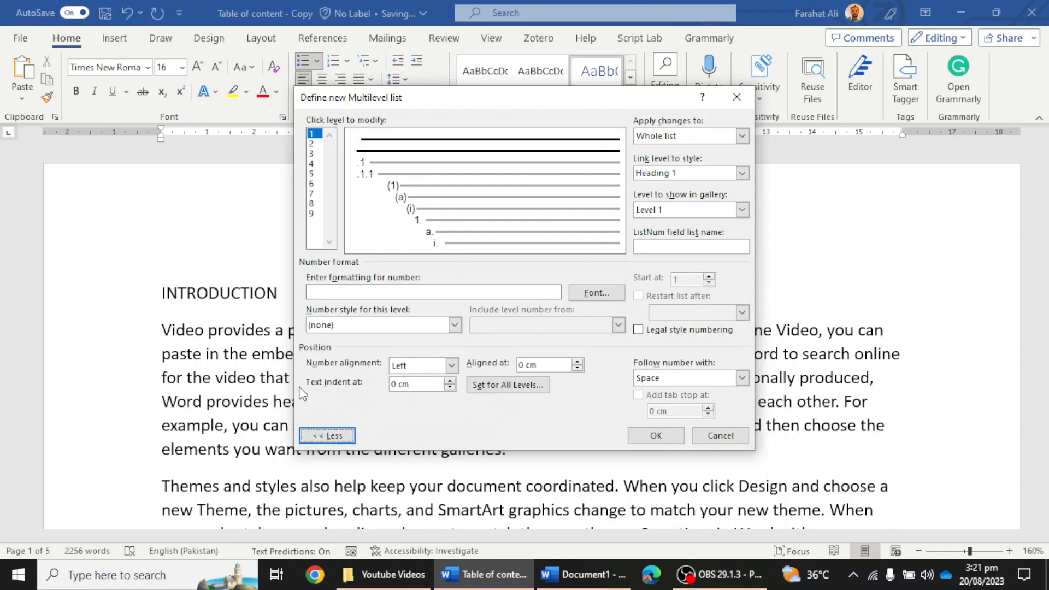
click(314, 135)
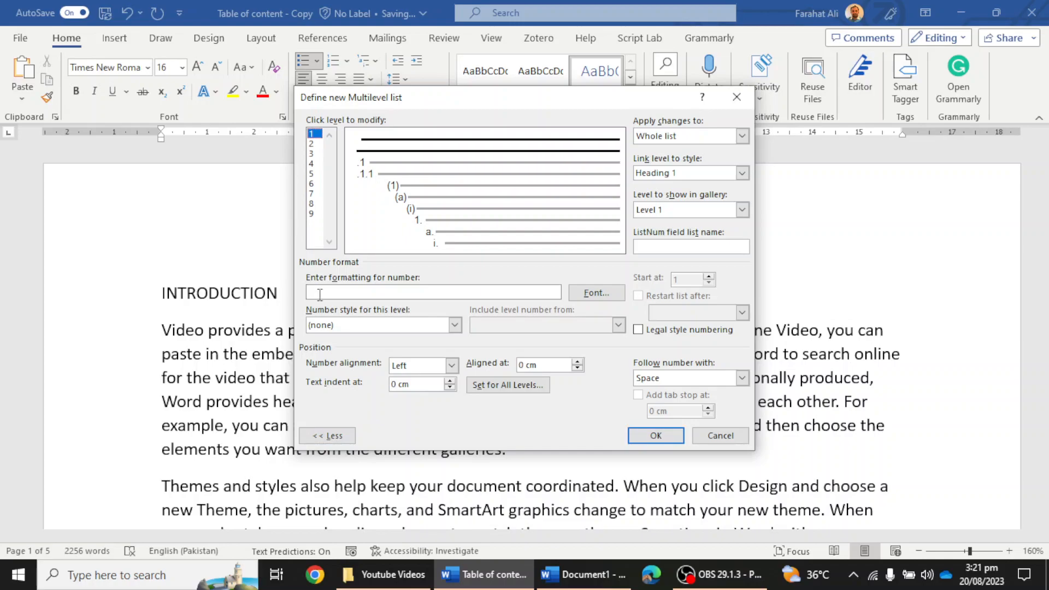
text(Chapter)
Set the level 1 number style to "1, 2, 3, …" after the word Chapter
click(454, 327)
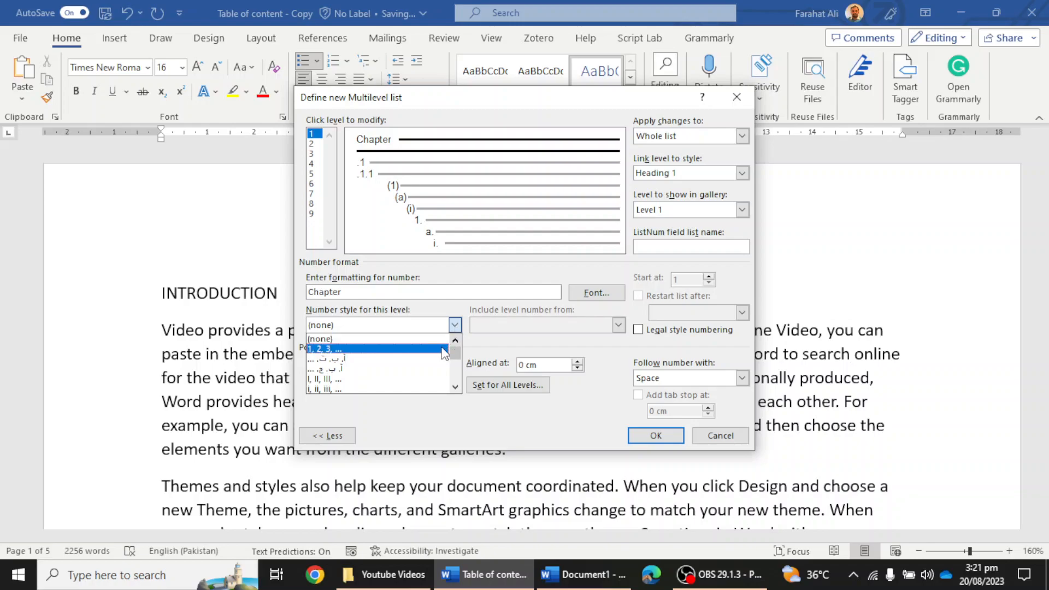
scroll(421, 377, down, 1)
scroll(418, 375, down, 2)
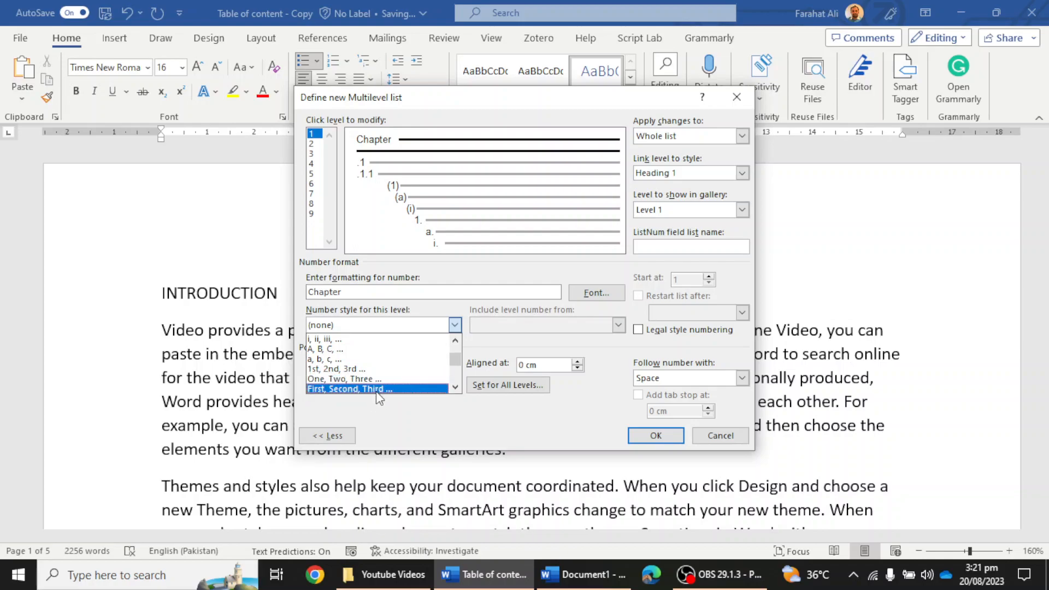
scroll(376, 391, down, 1)
scroll(376, 391, up, 3)
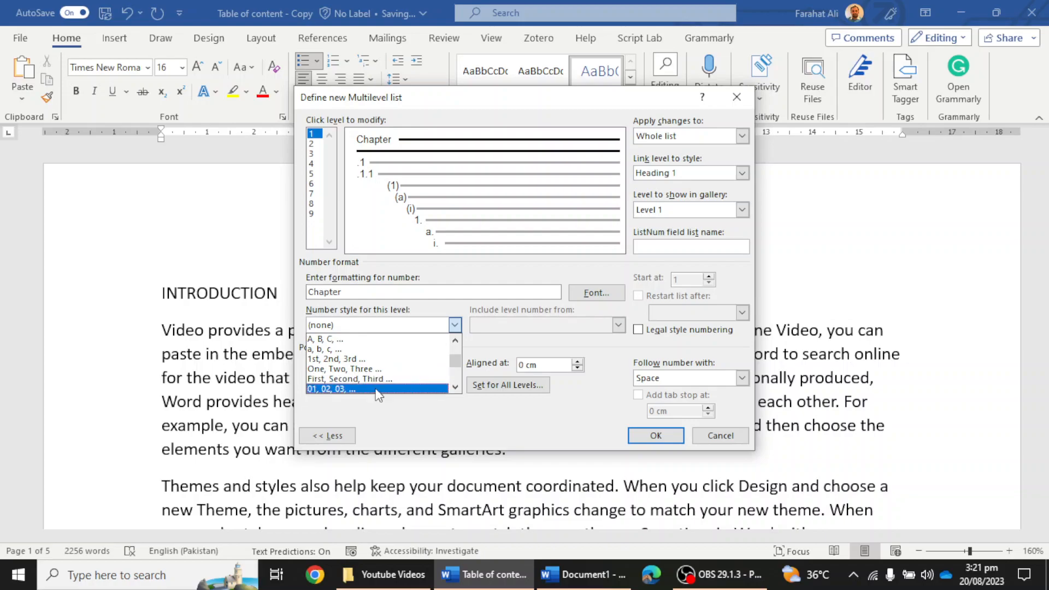
scroll(376, 374, up, 1)
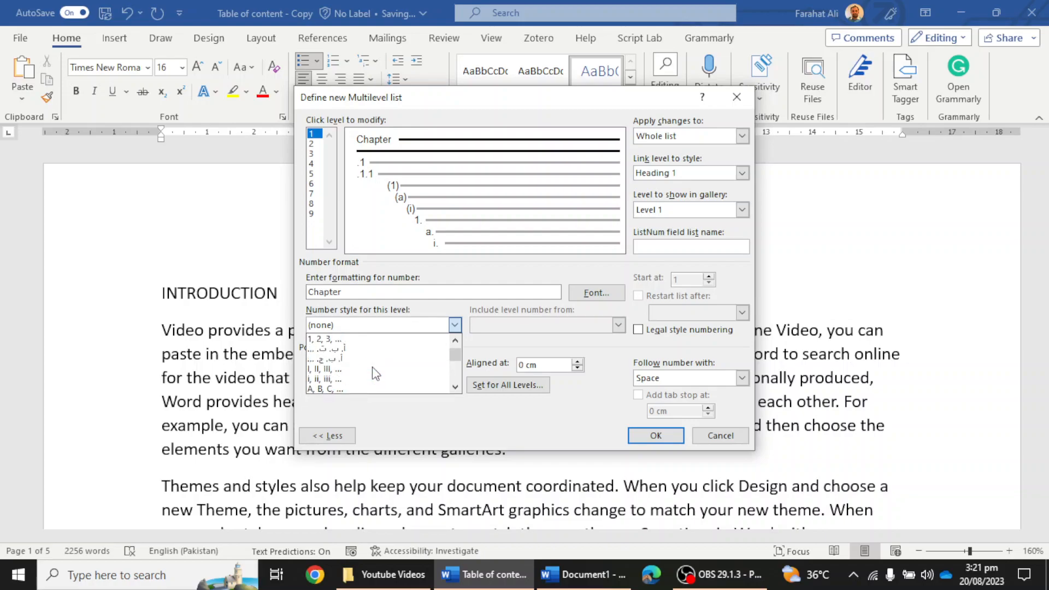
click(350, 340)
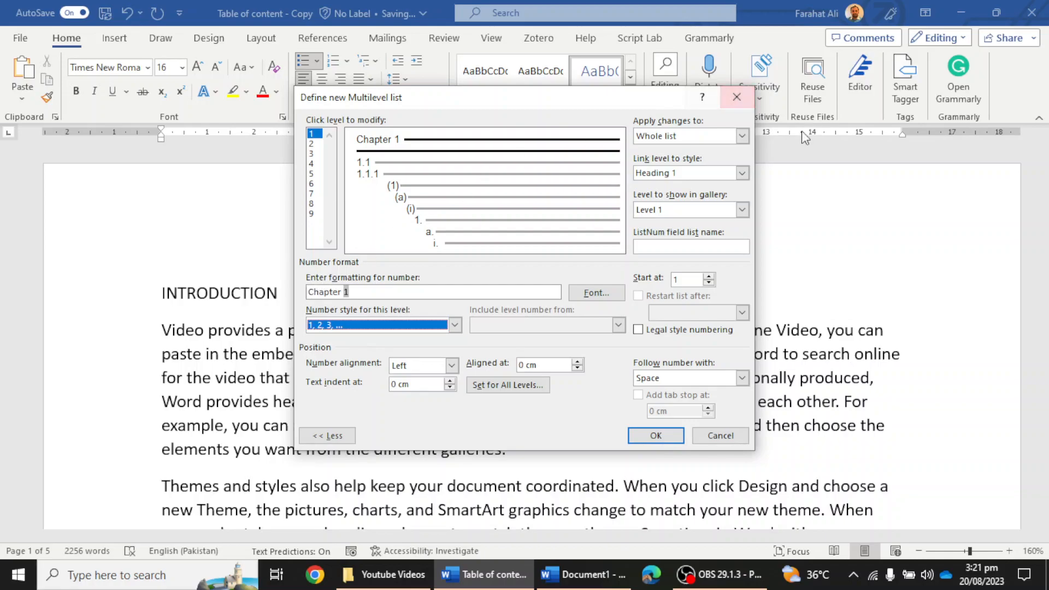
Link level 1 to the Heading 1 style and position it with alignment and text indent at 0, followed by a space
click(741, 173)
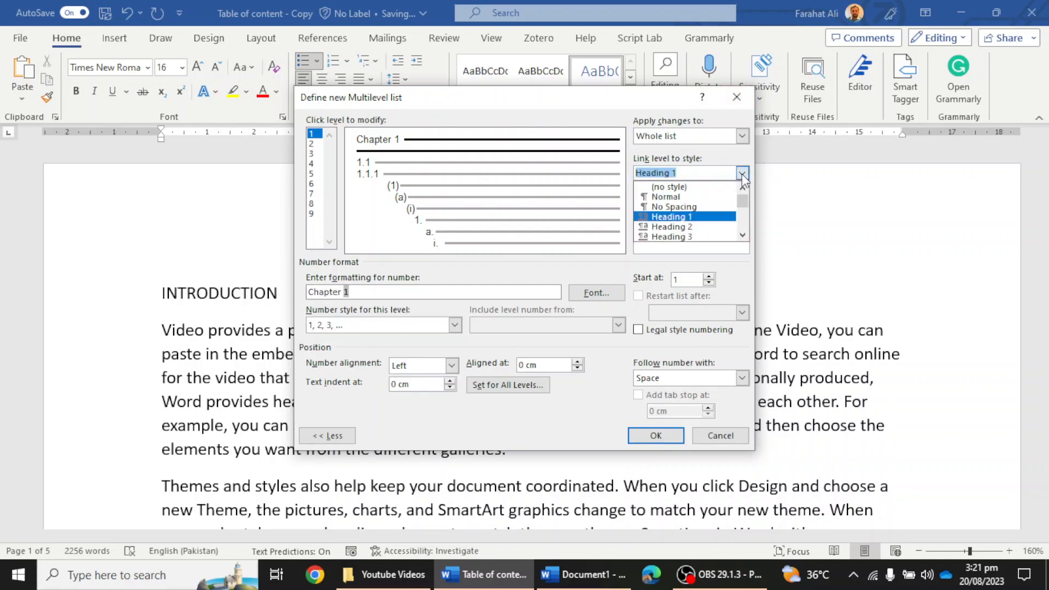
click(704, 217)
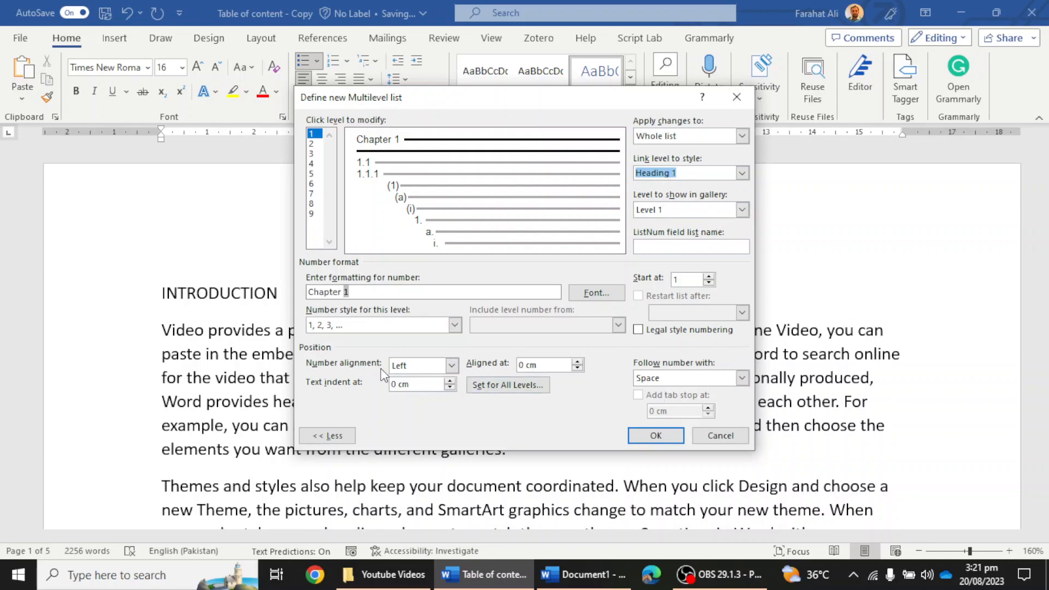
drag(421, 389, 351, 390)
text(0)
key(shift+Tab)
text(0)
click(741, 378)
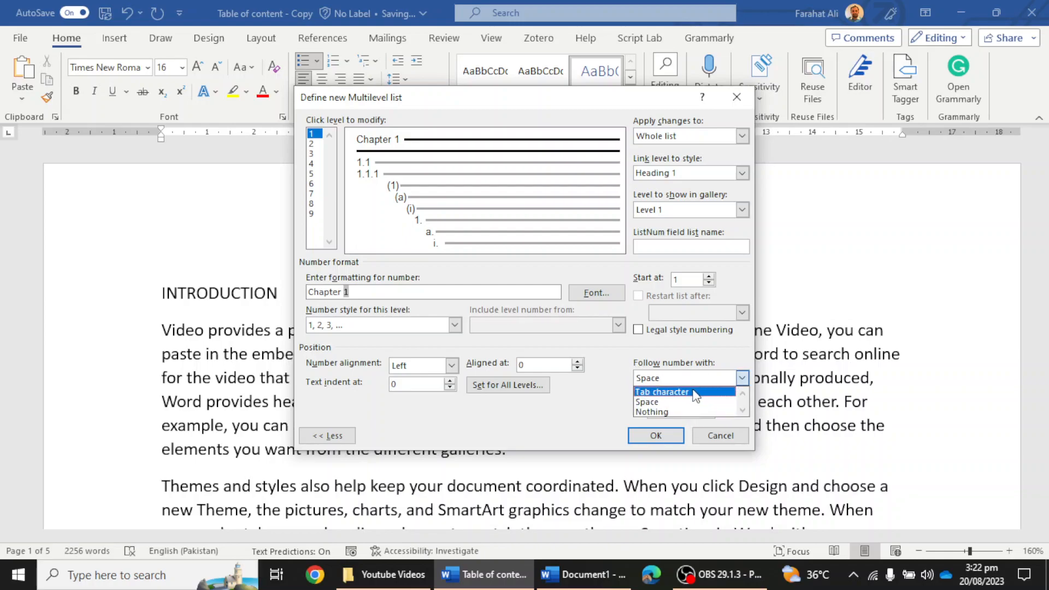
click(682, 404)
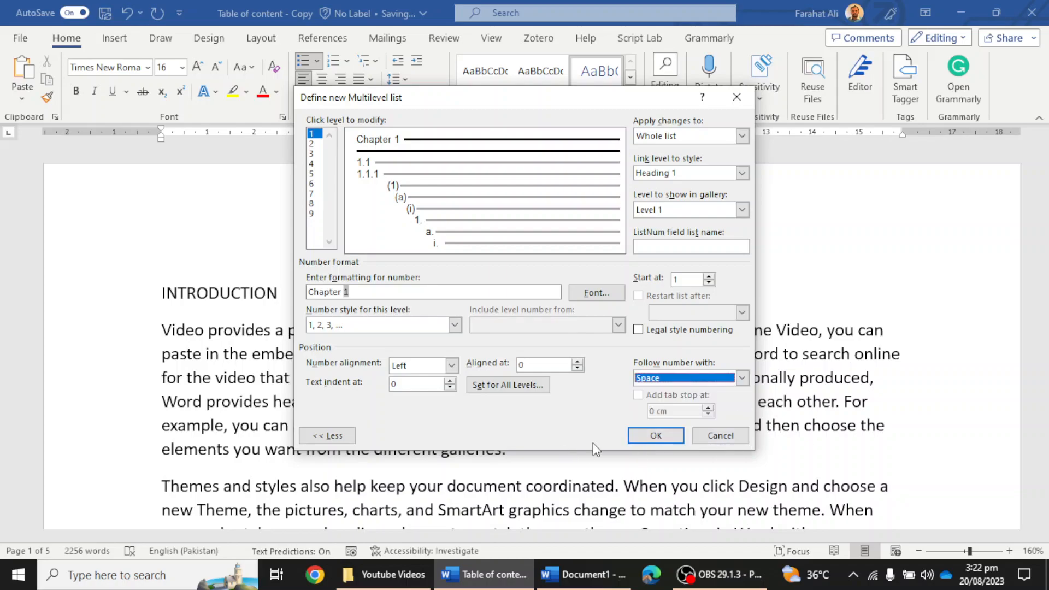
click(650, 439)
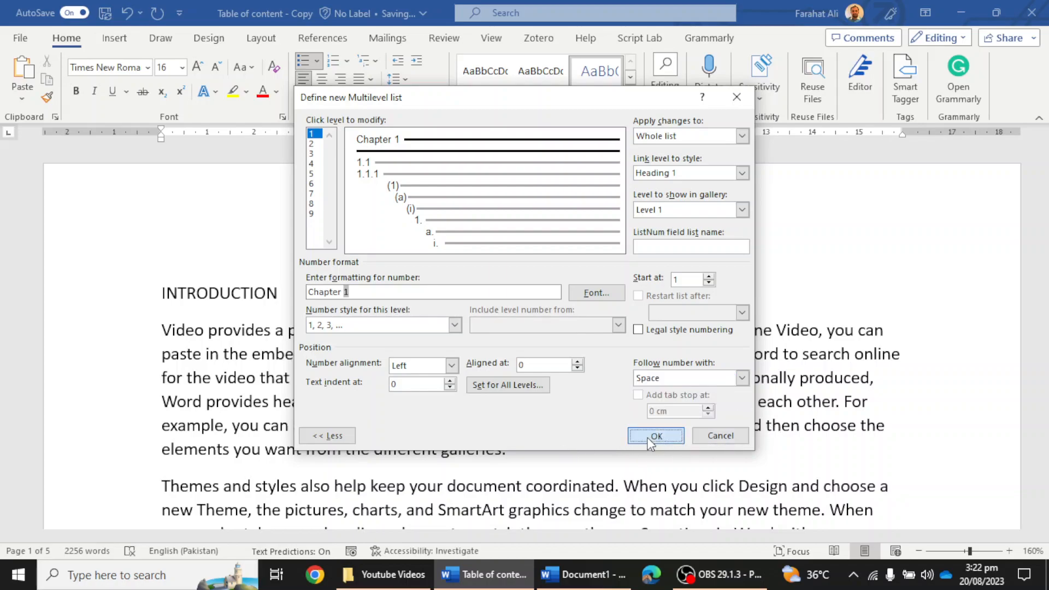
Link level 2 of the multilevel list to the Heading 2 style
click(312, 143)
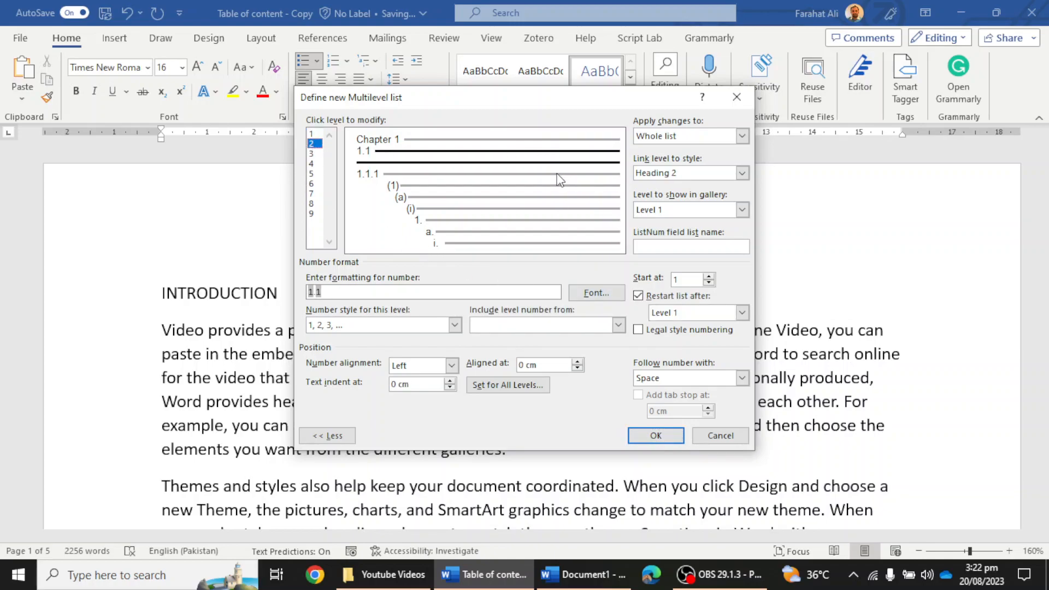
click(742, 174)
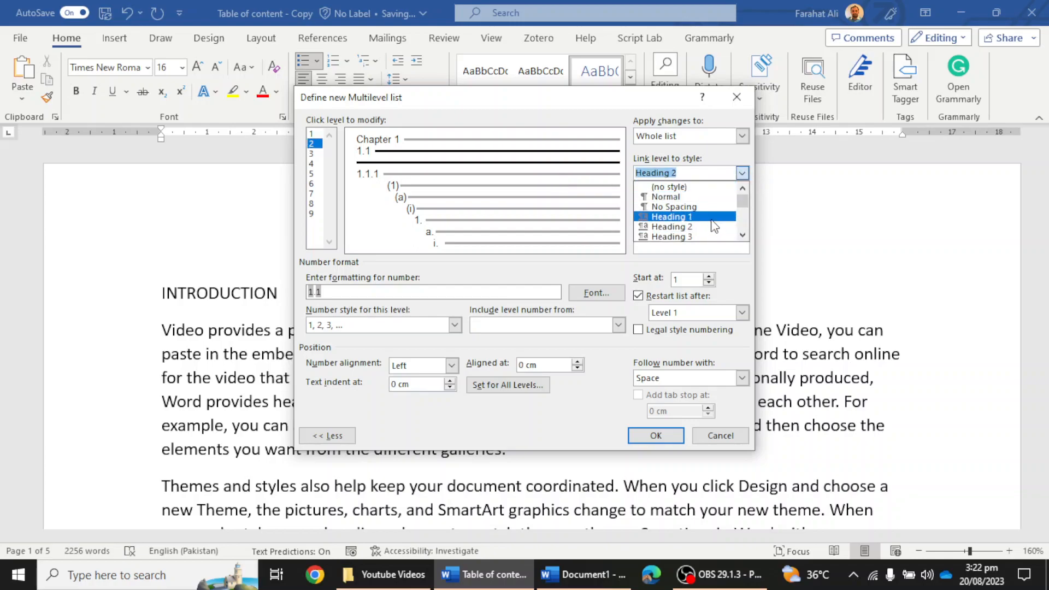
click(695, 224)
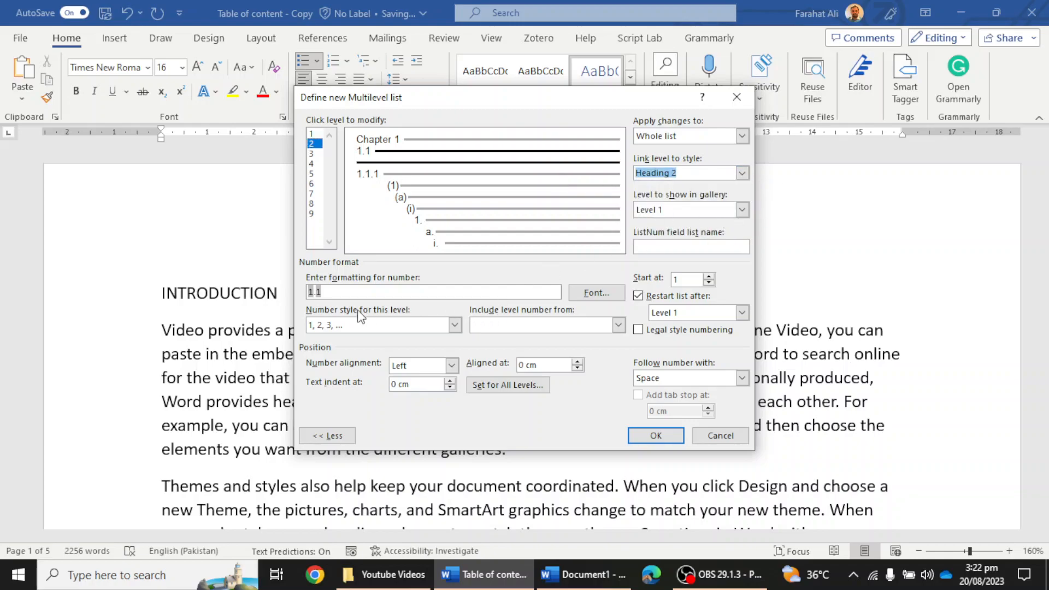
Rebuild the level 2 number format from the Level 1 number, a period, and the "1, 2, 3, …" number style
click(323, 293)
key(BackSpace)
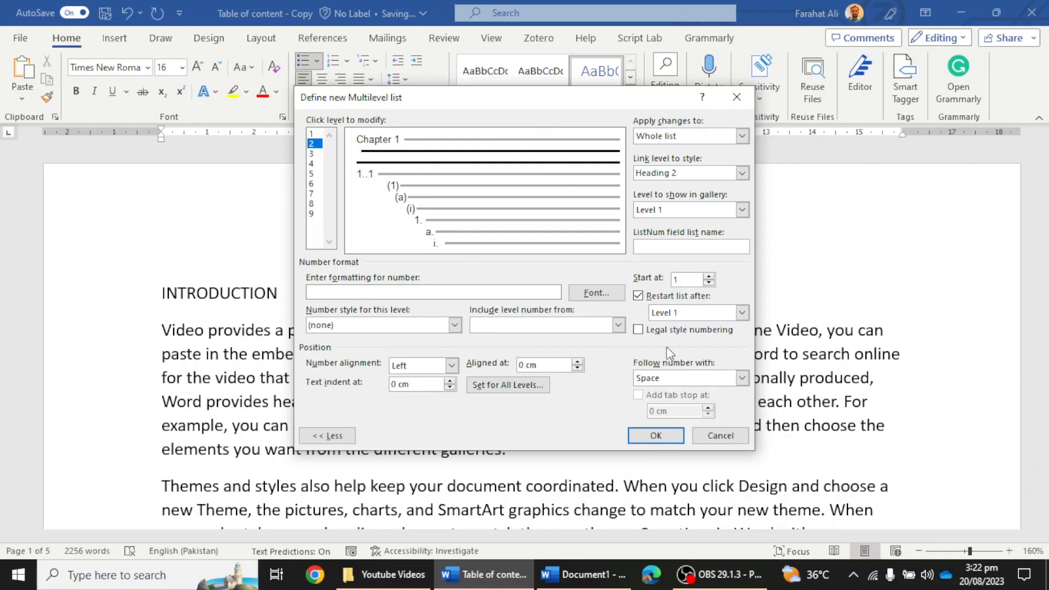
click(618, 326)
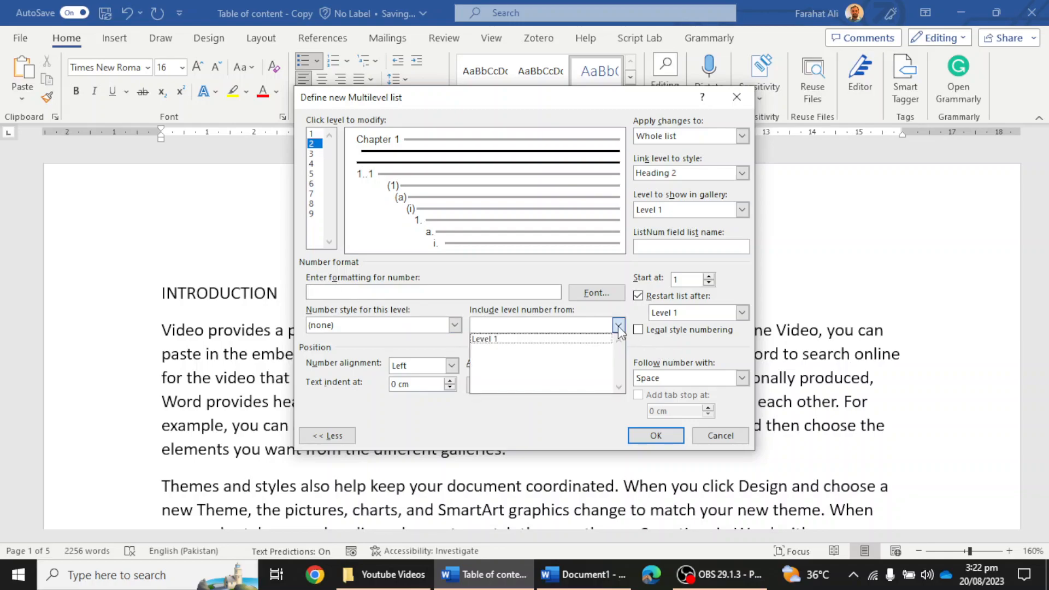
click(554, 340)
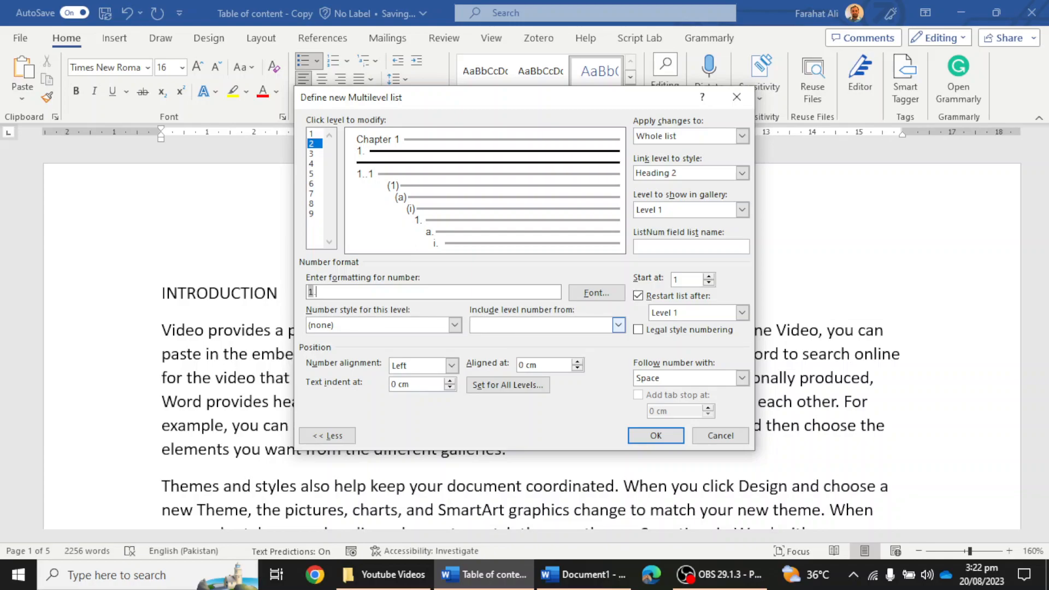
click(454, 325)
click(437, 350)
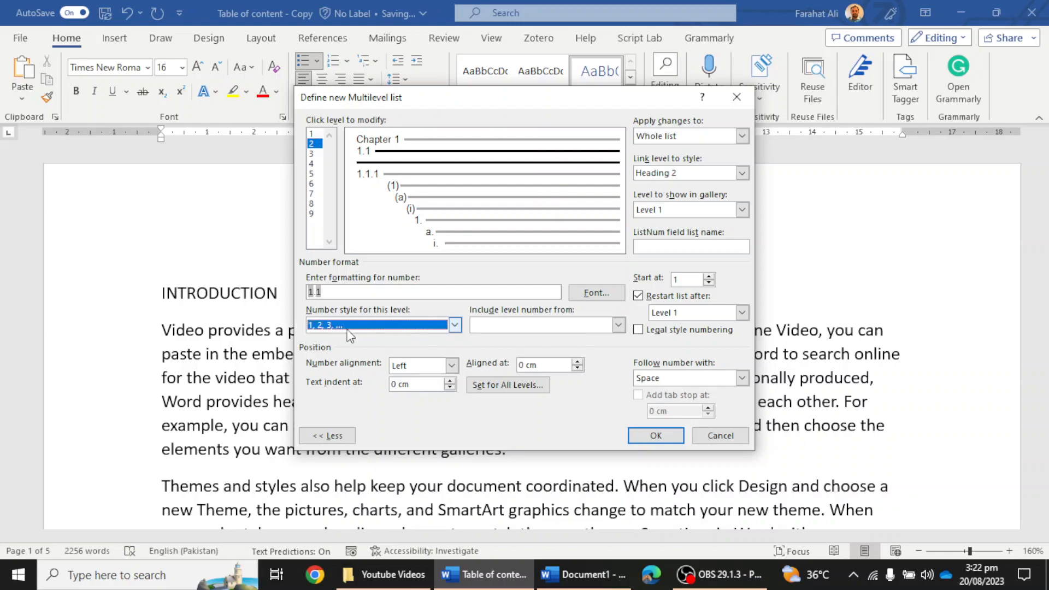
Set the level 2 alignment and text indent to 0, with a space following the number
drag(549, 367, 391, 384)
text(00)
click(742, 378)
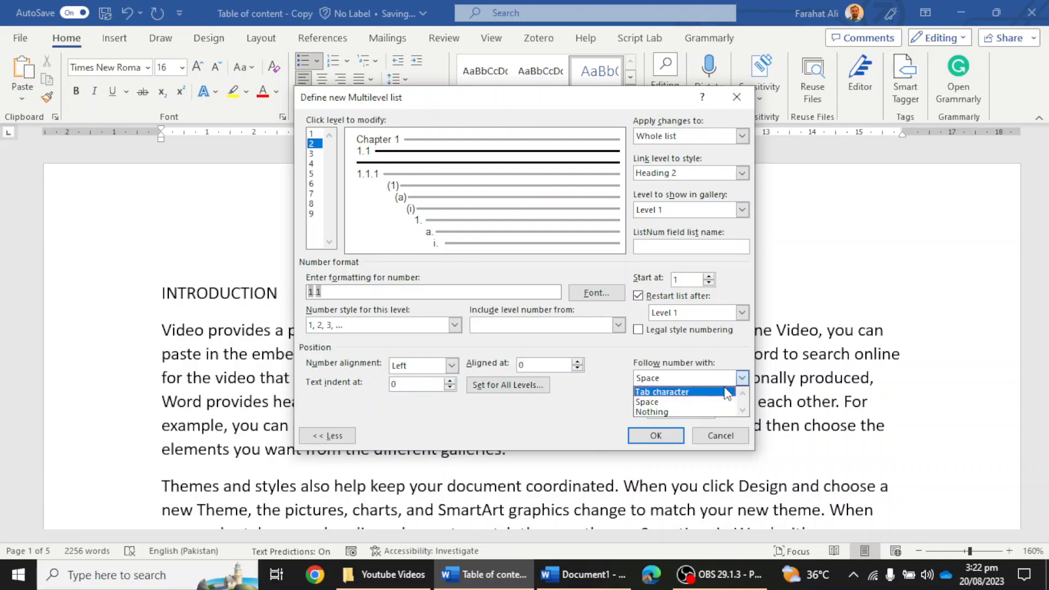
click(675, 402)
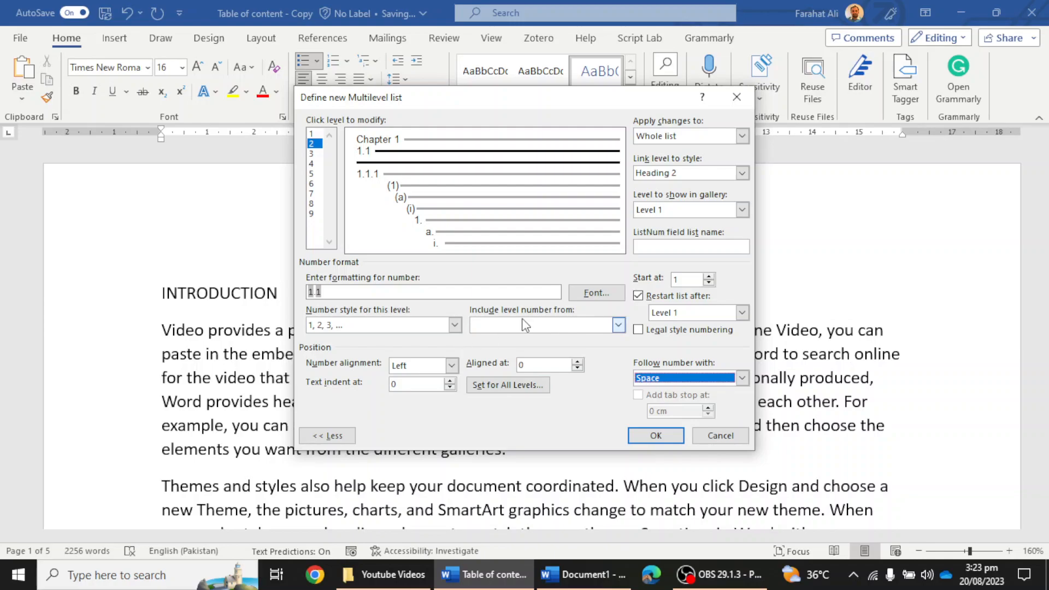
Link level 3 of the multilevel list to the Heading 3 style
click(317, 154)
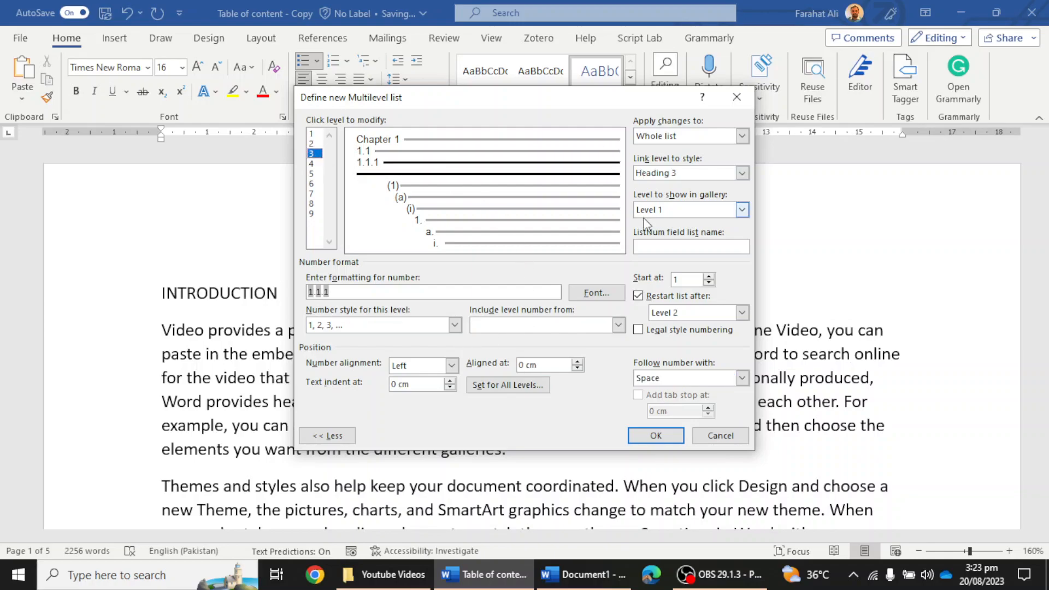
click(742, 174)
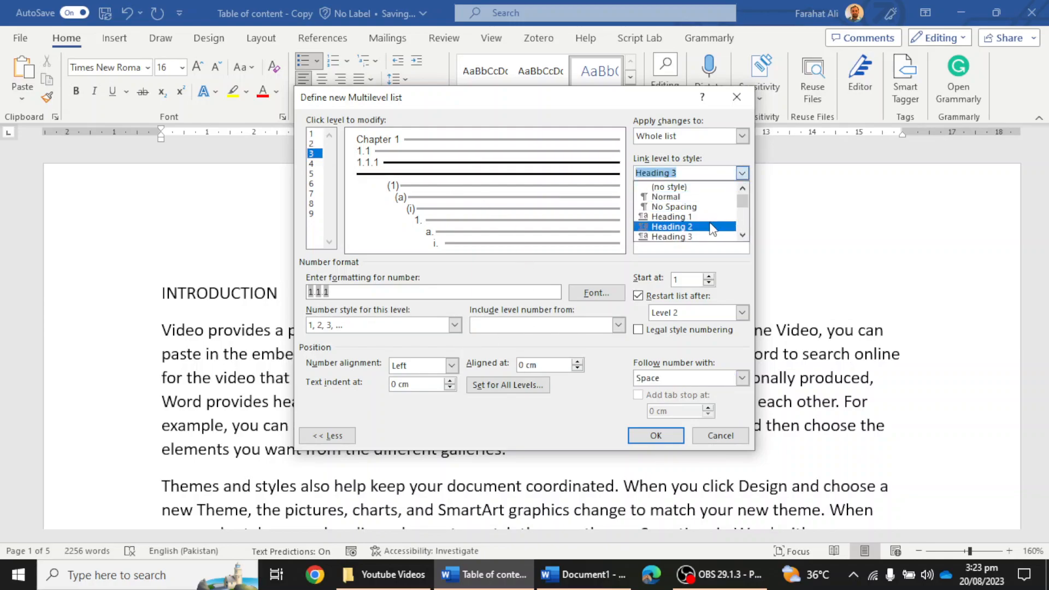
click(705, 239)
Rebuild the level 3 number format from the Level 1 and Level 2 numbers, each followed by a period, plus the "1, 2, 3, …" style
click(362, 292)
drag(349, 296, 235, 293)
key(BackSpace)
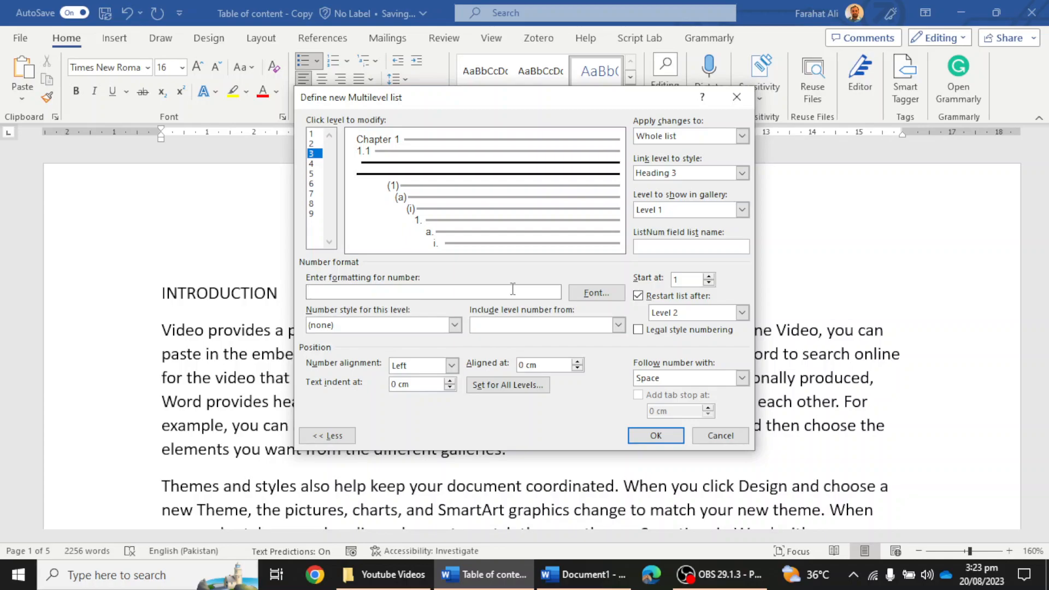
click(618, 325)
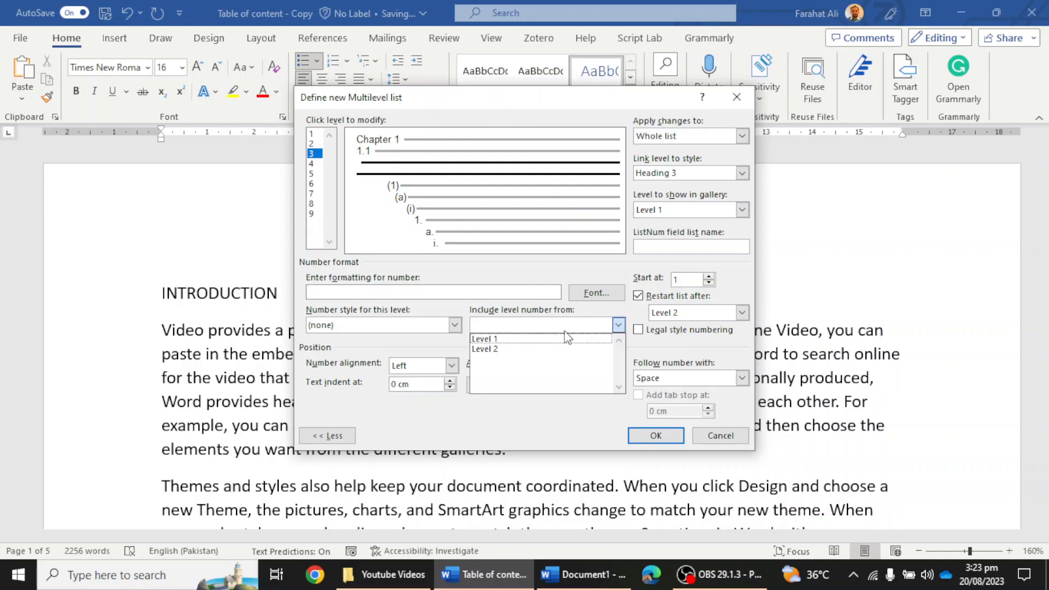
click(565, 340)
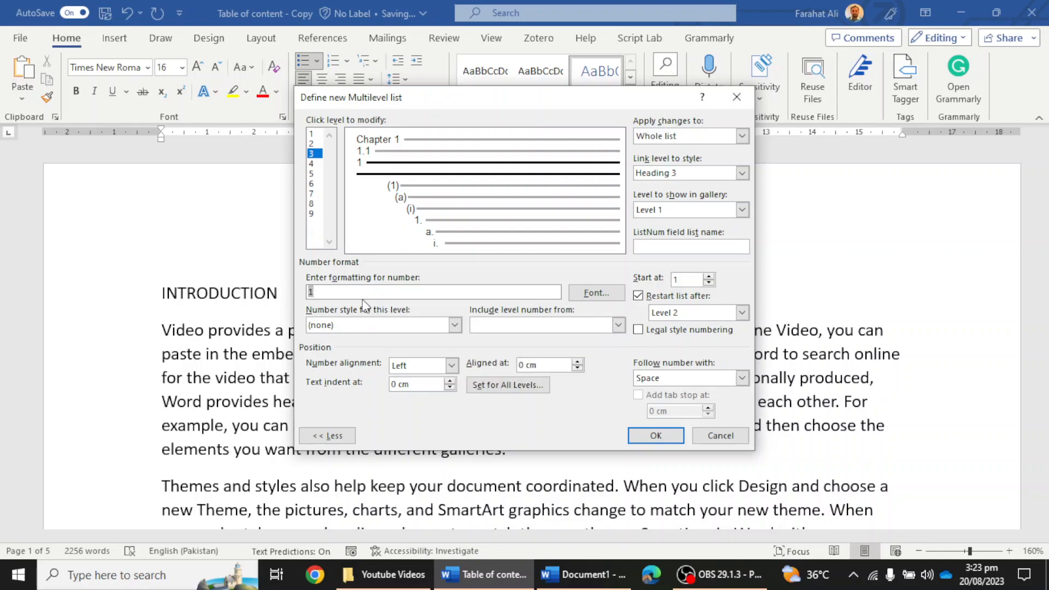
text(.)
click(618, 326)
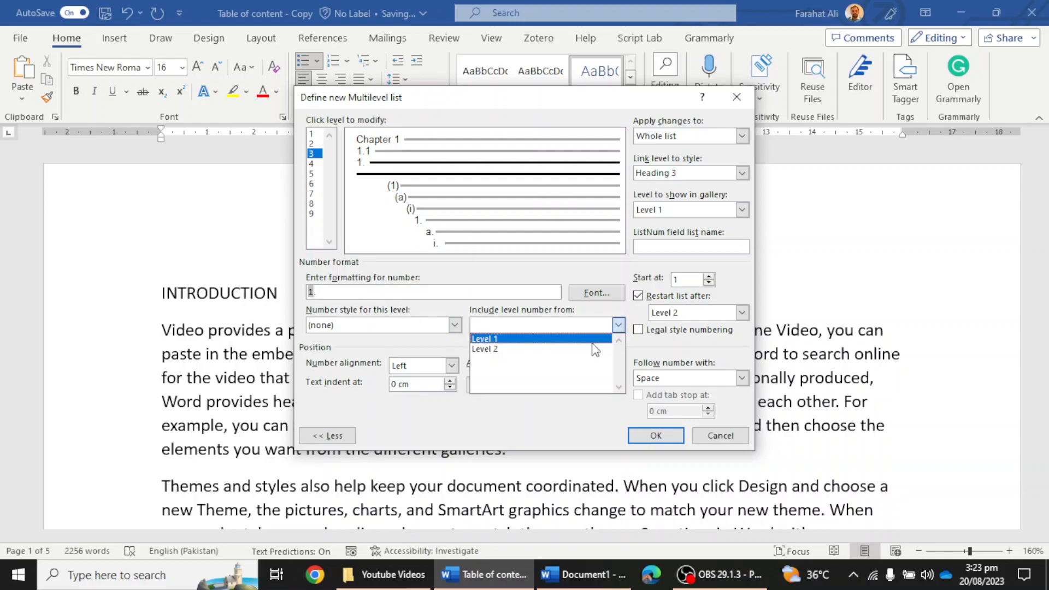
click(492, 350)
text(.)
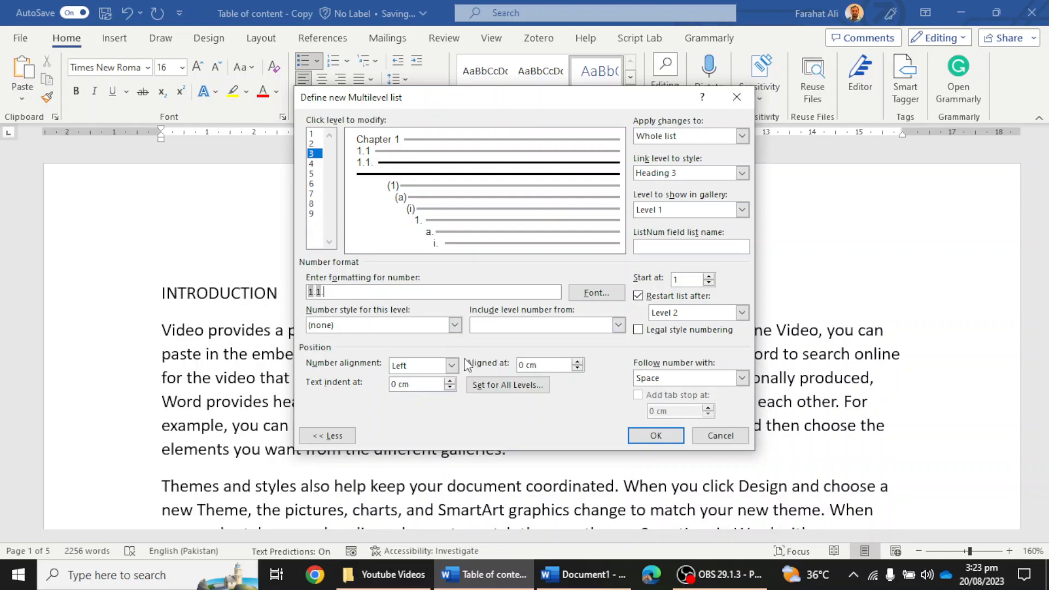
click(455, 325)
click(425, 349)
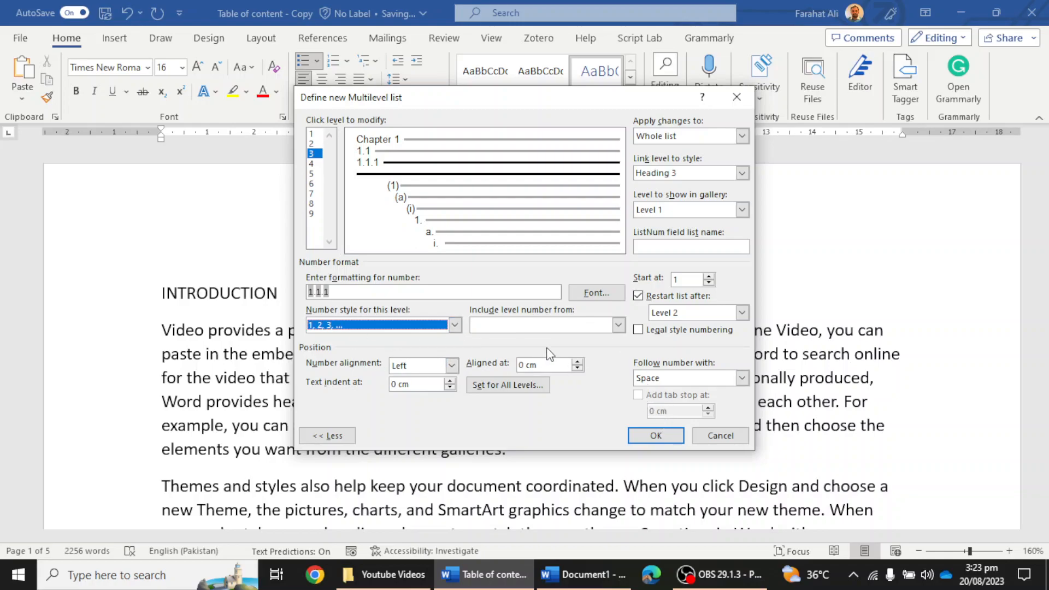
Set the level 3 text indent and alignment to 0 with a space following the number, and apply the multilevel list
drag(424, 388, 299, 392)
text(0)
drag(547, 362, 427, 360)
text(0)
click(705, 378)
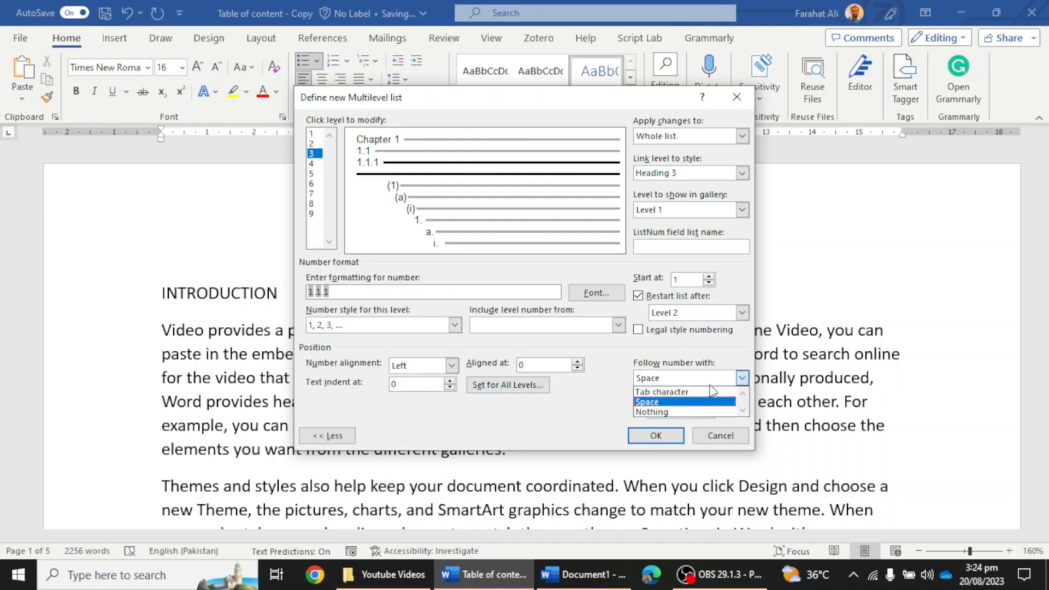
click(705, 402)
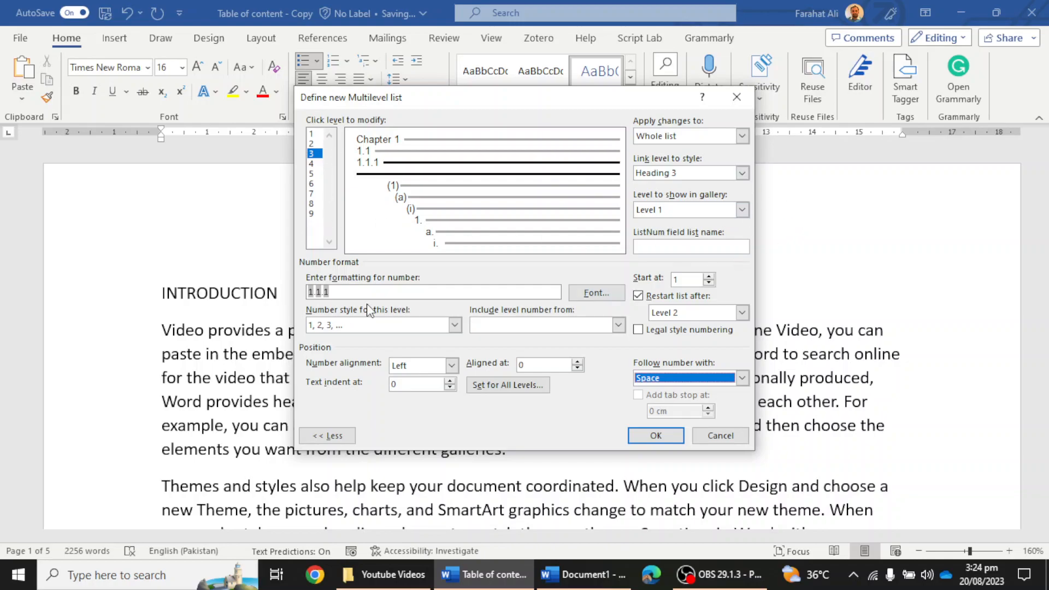
click(649, 440)
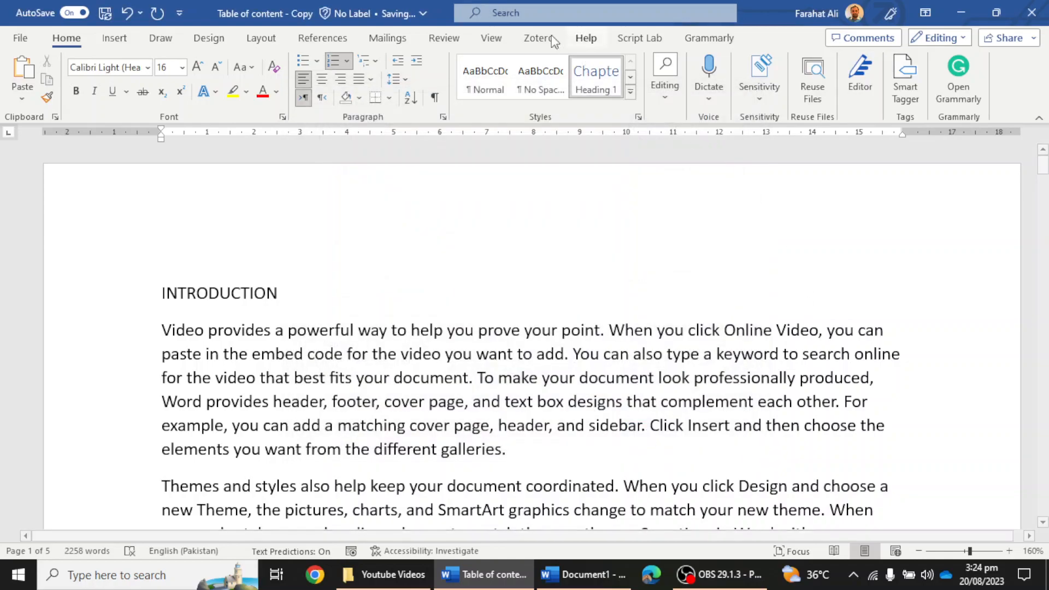
Apply the Heading 1 style to the INTRODUCTION line
click(630, 93)
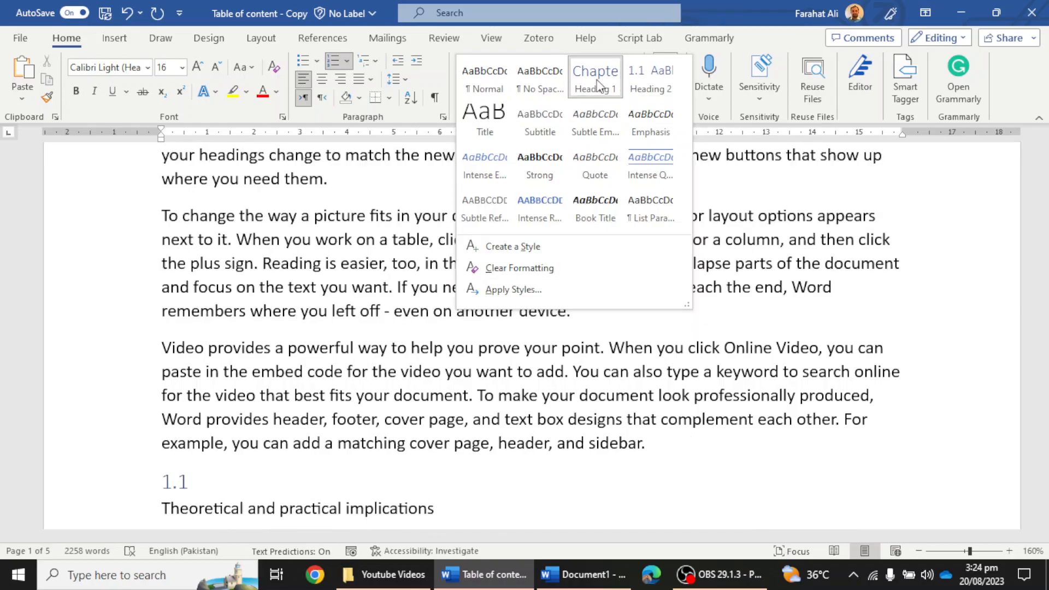
click(342, 330)
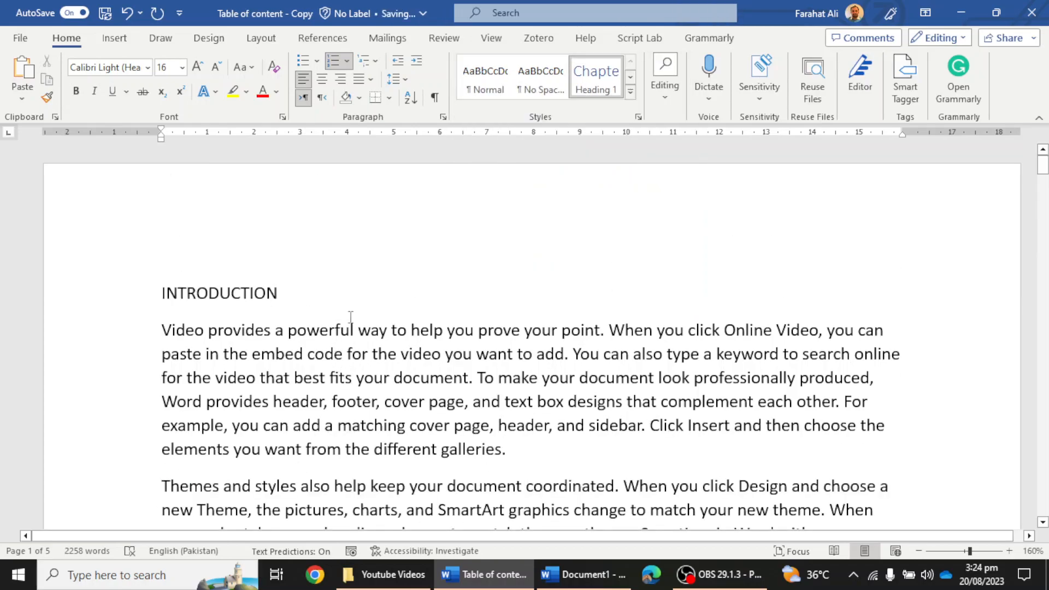
drag(306, 290, 91, 296)
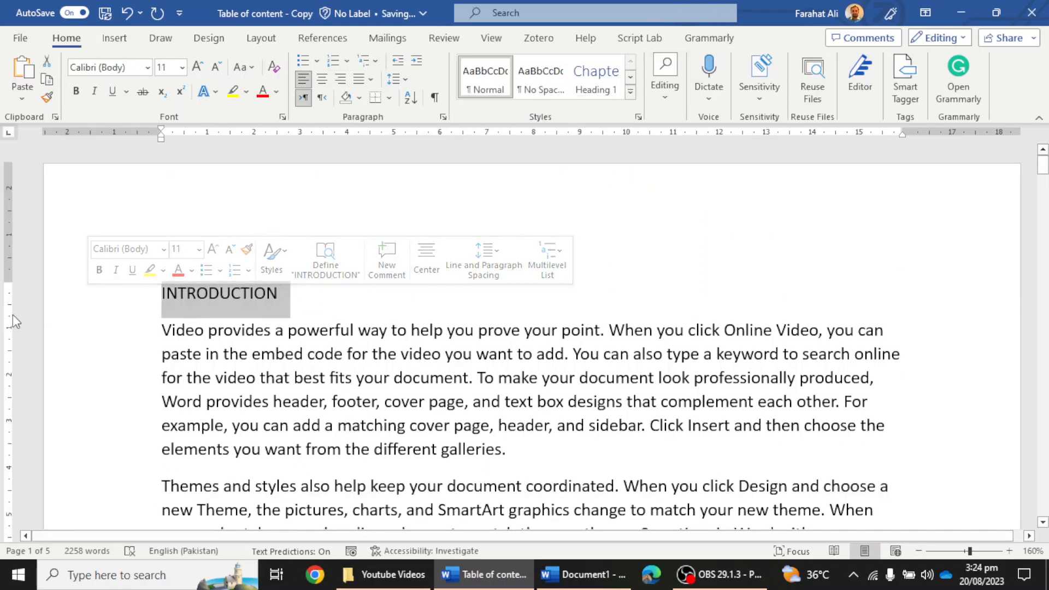
click(590, 76)
click(437, 316)
Format the INTRODUCTION chapter heading in bold Times New Roman
click(133, 306)
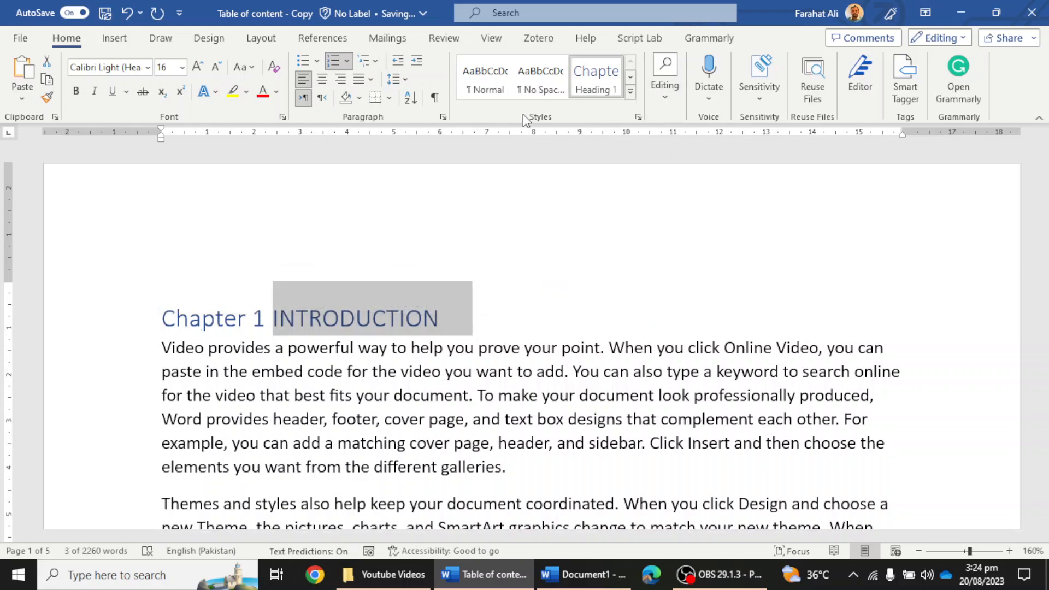
click(149, 67)
click(147, 152)
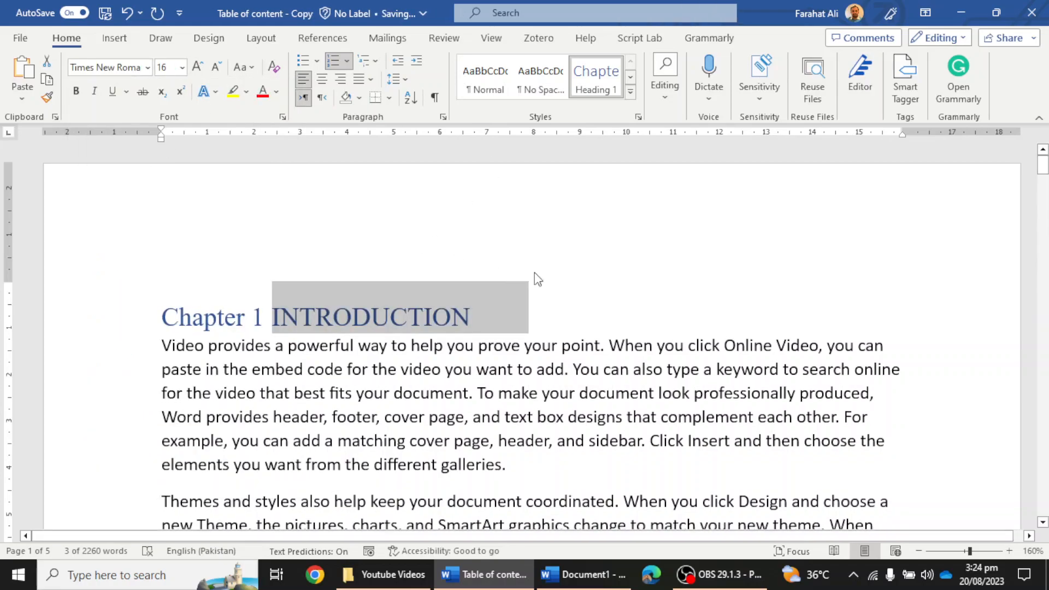
click(76, 92)
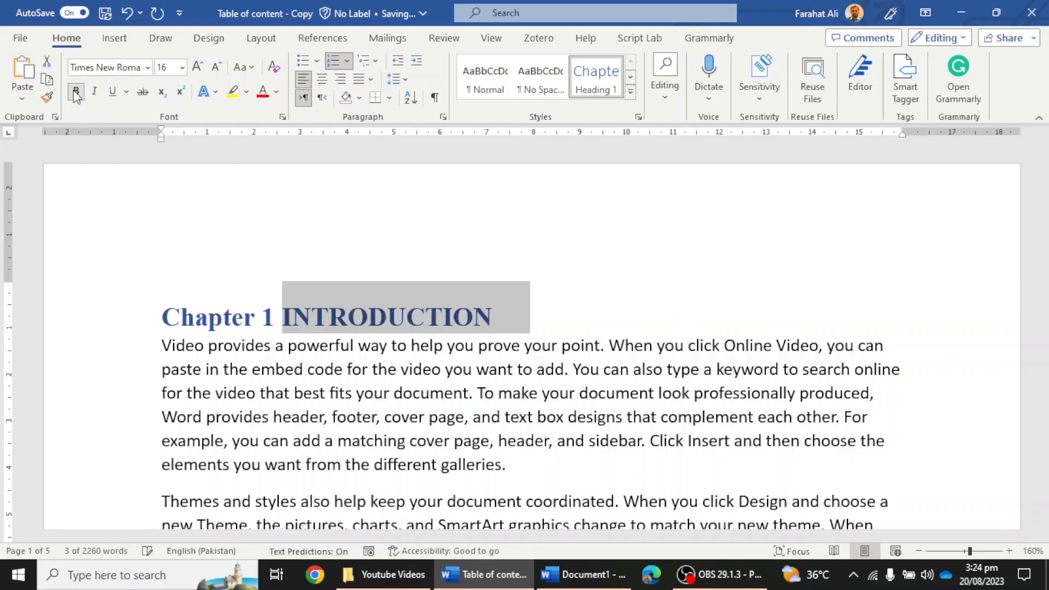
Change the INTRODUCTION heading's case to Capitalize Each Word
click(242, 67)
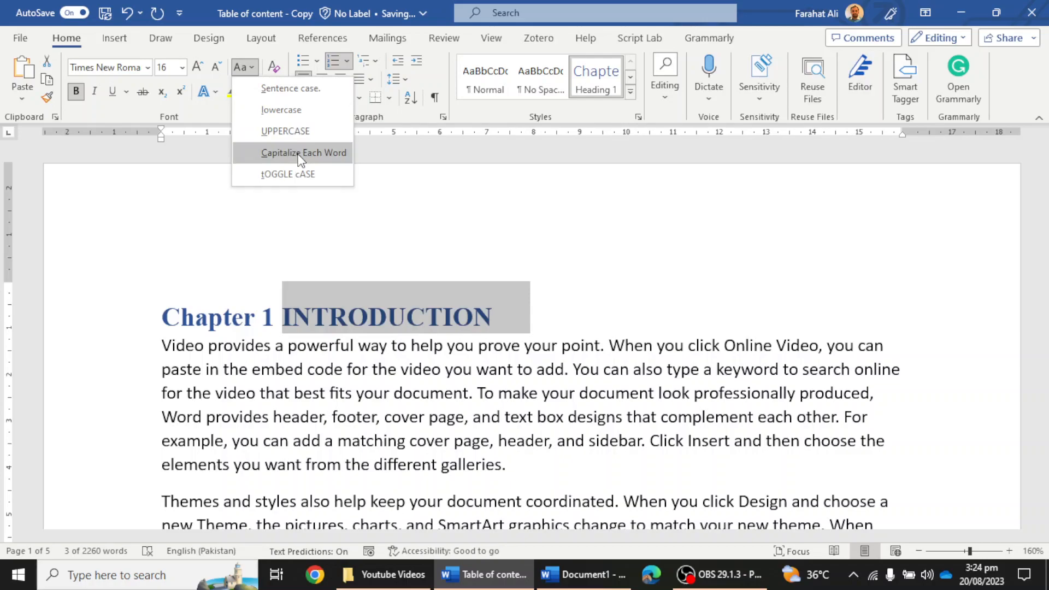
click(303, 93)
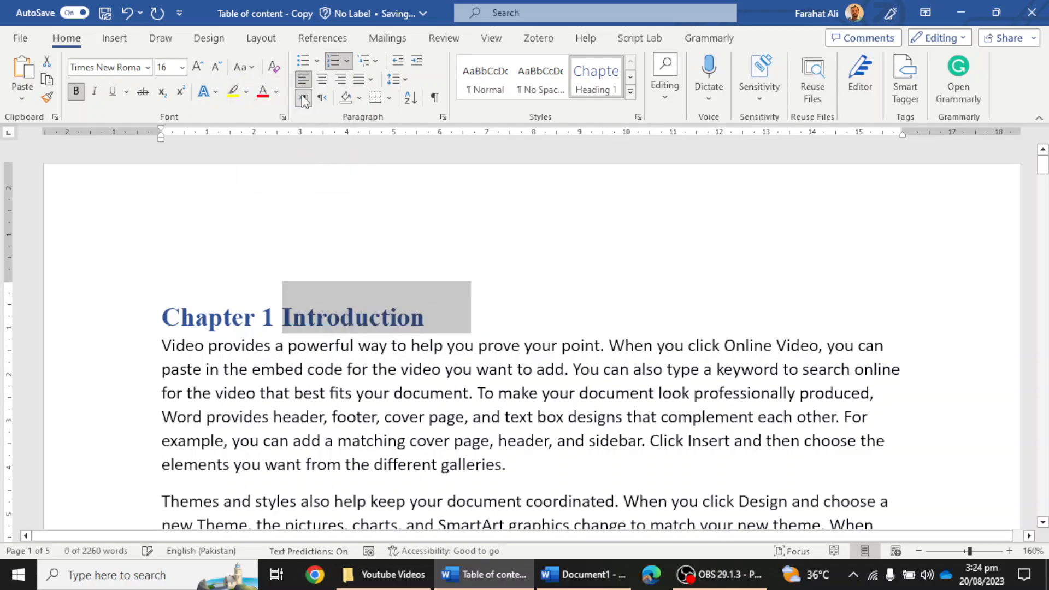
click(242, 67)
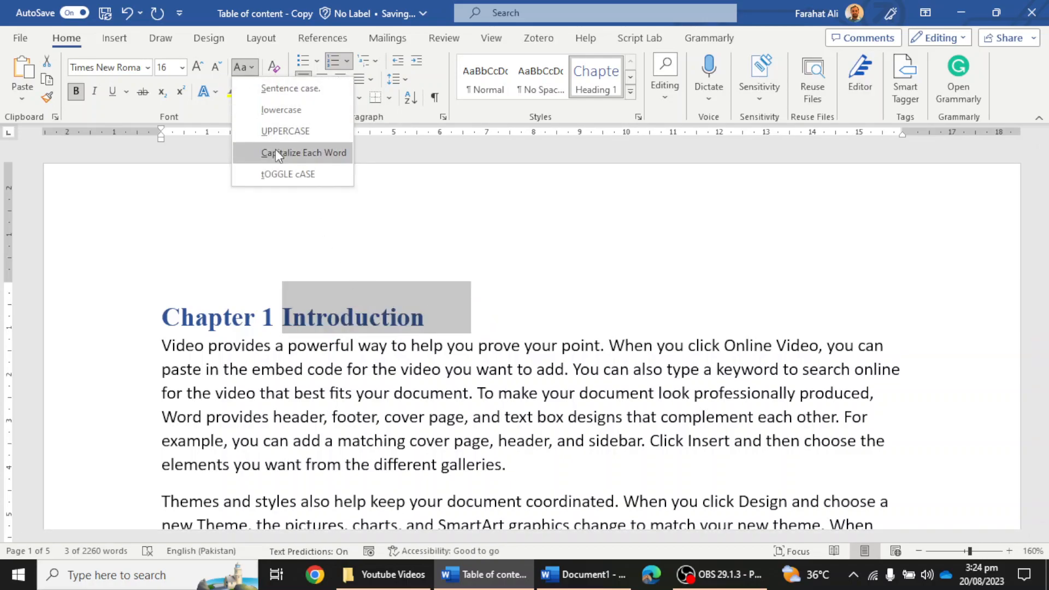
click(275, 152)
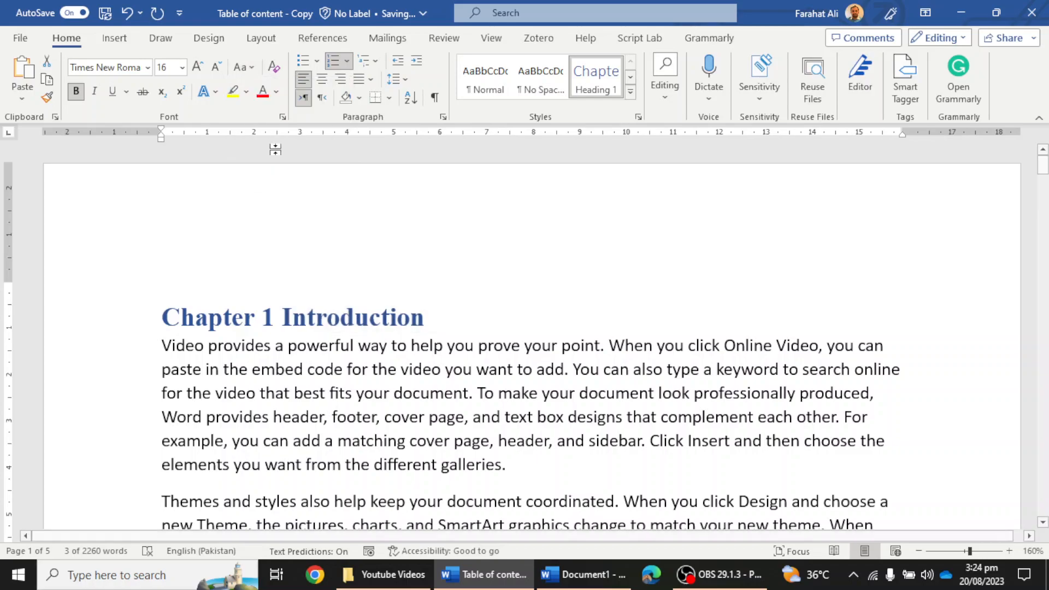
Change the INTRODUCTION chapter heading's text to uppercase
click(421, 322)
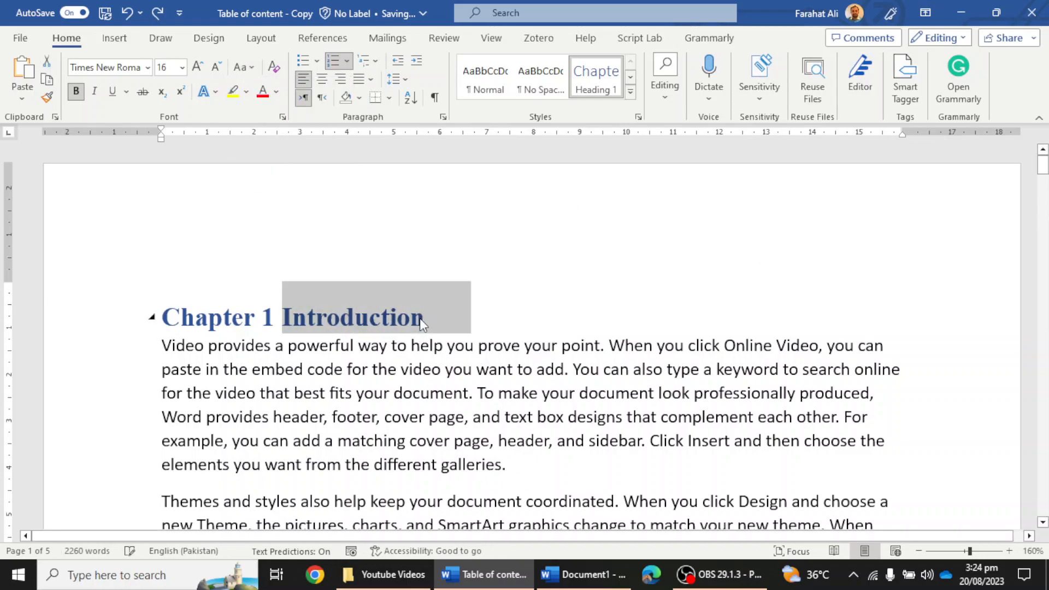
key(shift+F3)
click(429, 346)
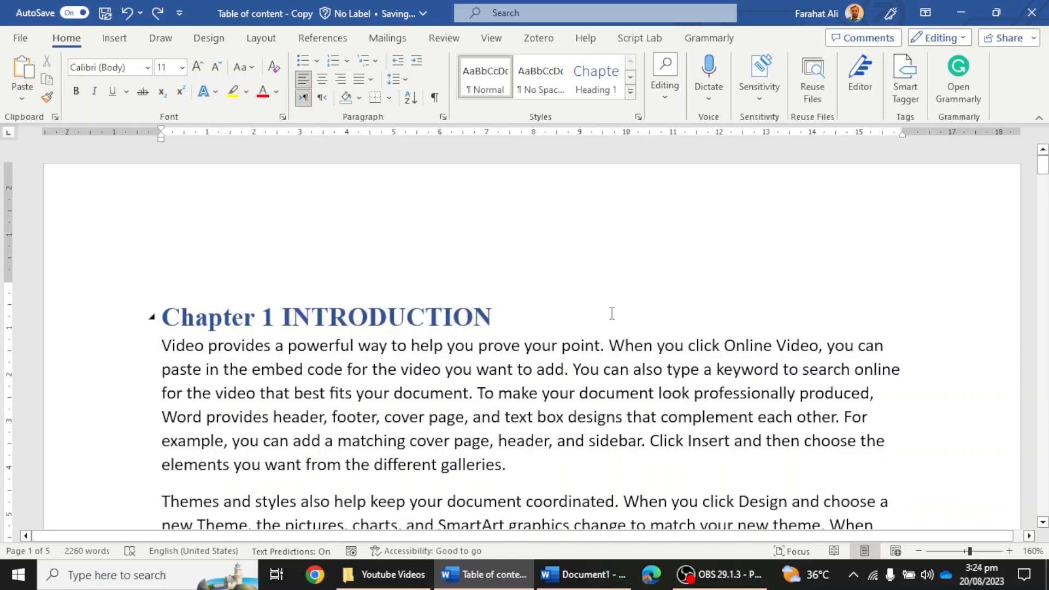
Set the font colour of the INTRODUCTION chapter heading to Automatic (black)
scroll(518, 277, down, 10)
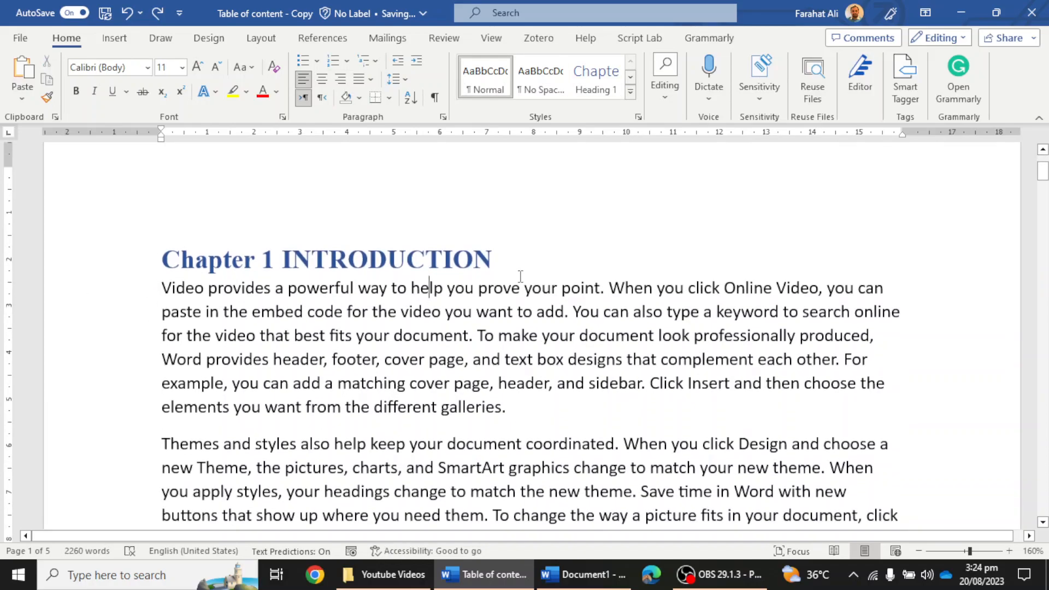
scroll(515, 277, up, 10)
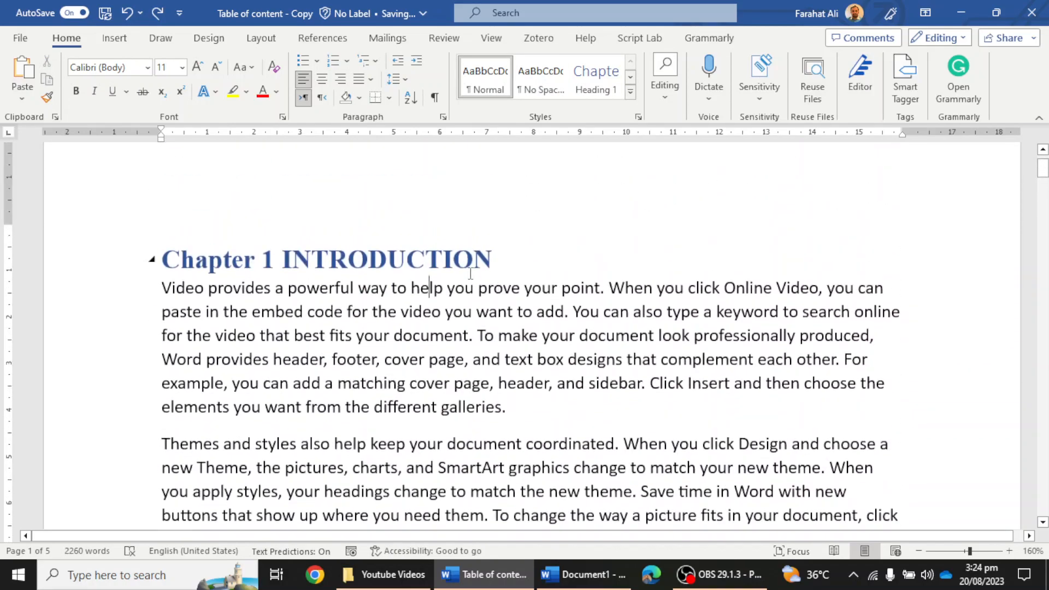
drag(514, 267, 63, 264)
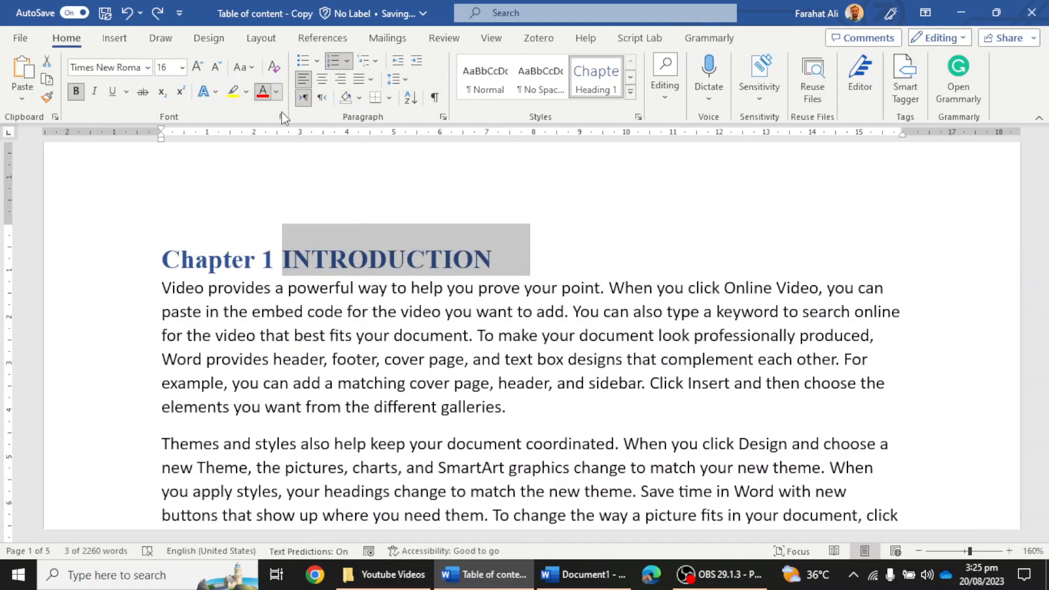
click(277, 92)
click(358, 115)
click(445, 335)
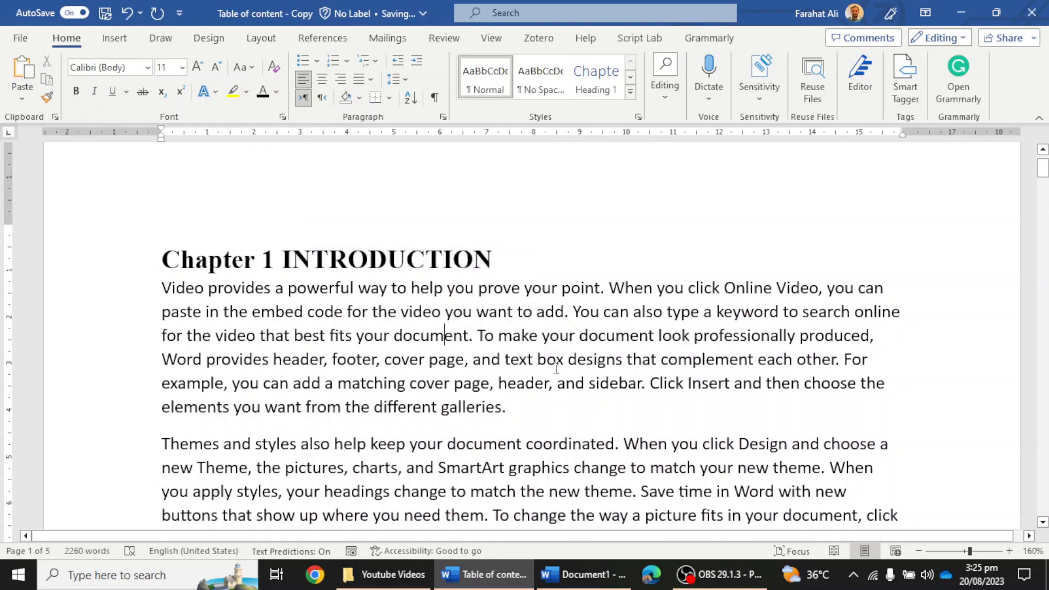
Update the Heading 1 style to match the formatting of the INTRODUCTION heading
click(67, 268)
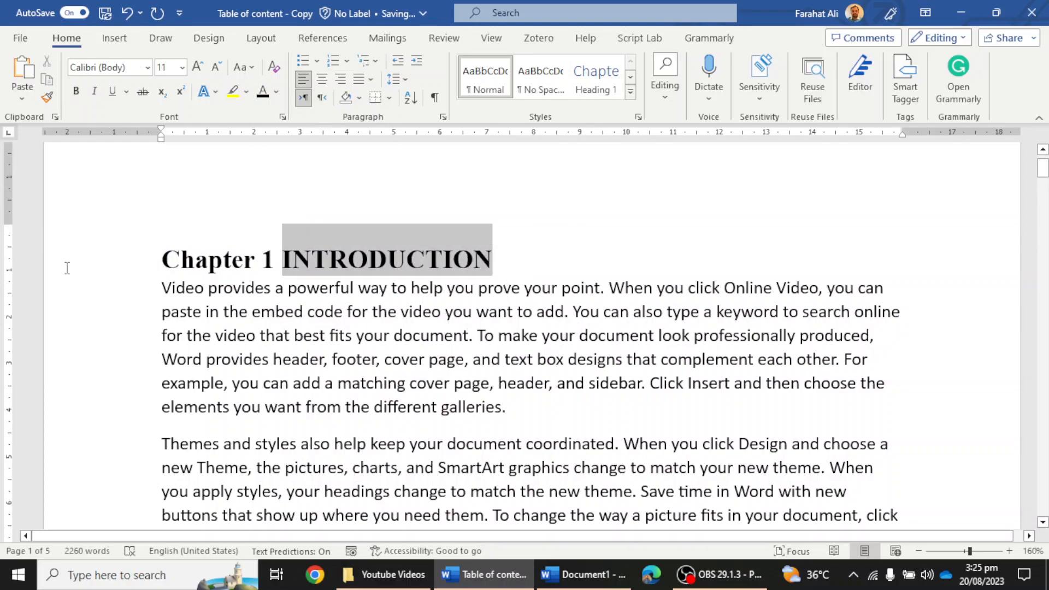
right_click(585, 77)
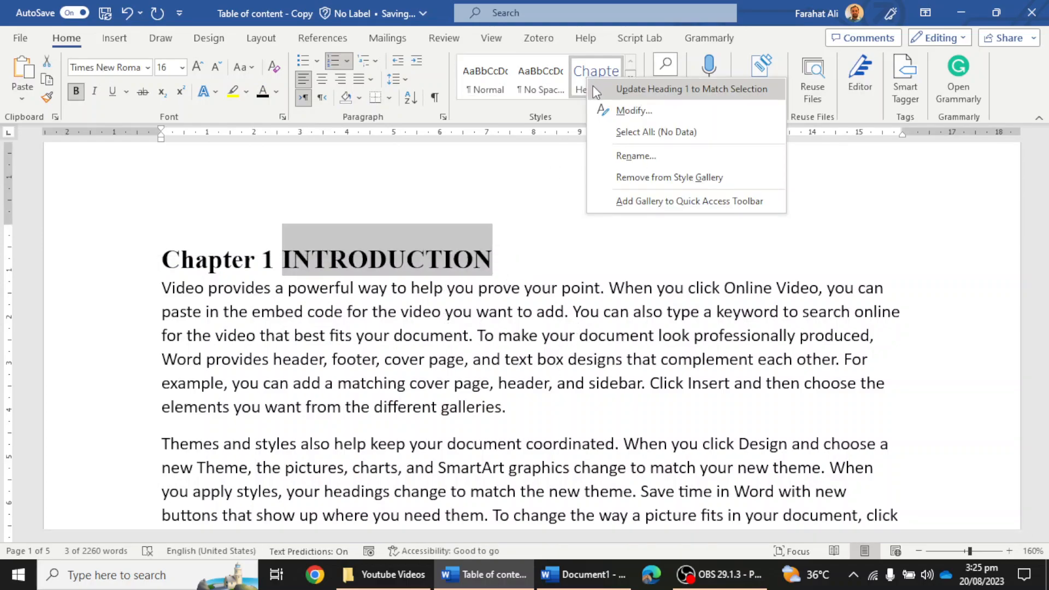
click(603, 90)
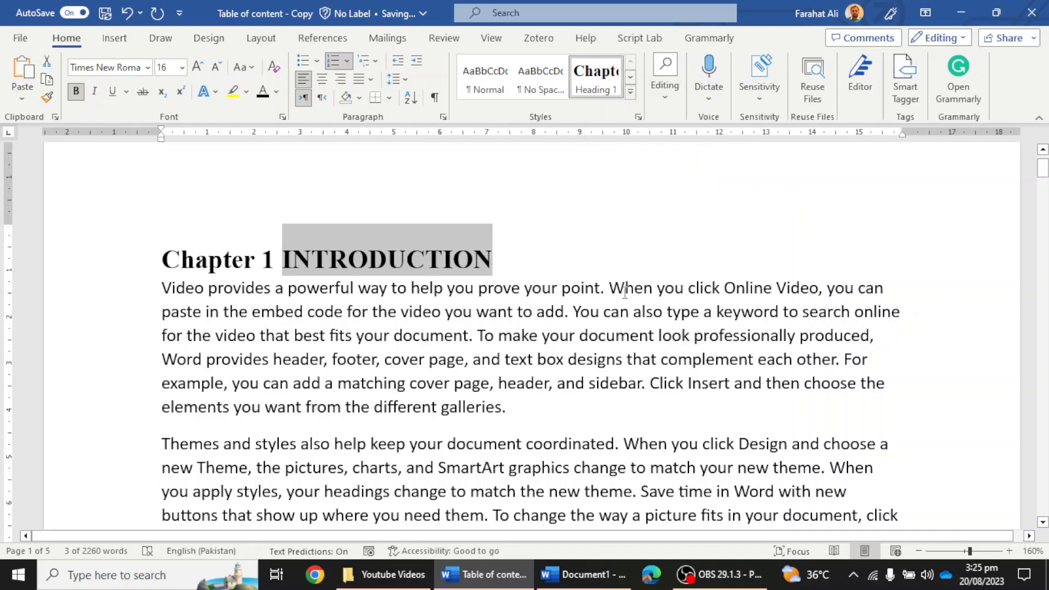
Apply the Heading 1 style to the LITERATURE REVIEW line
scroll(625, 293, down, 15)
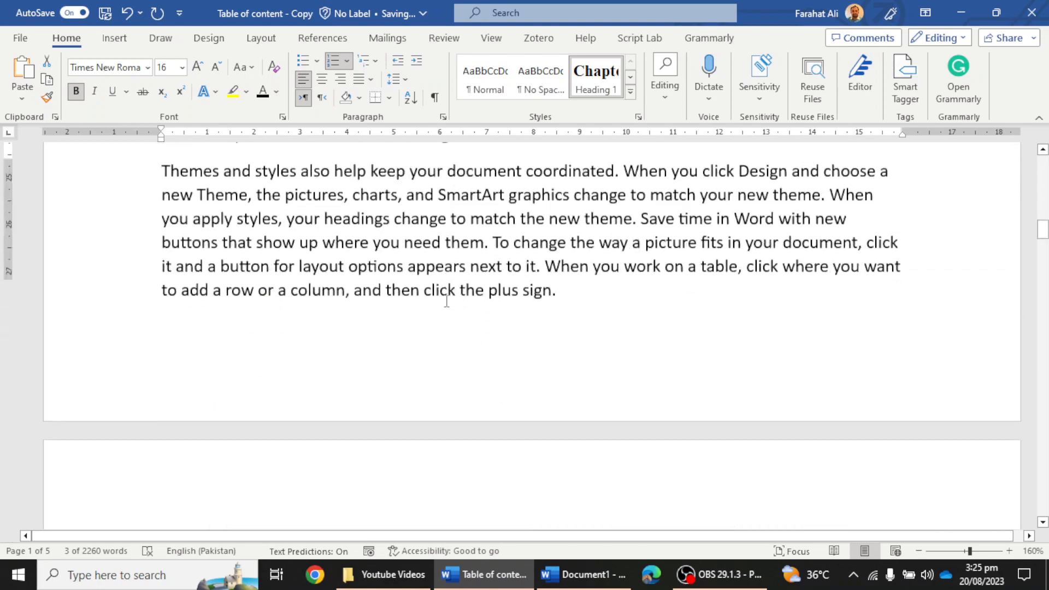
scroll(436, 289, down, 15)
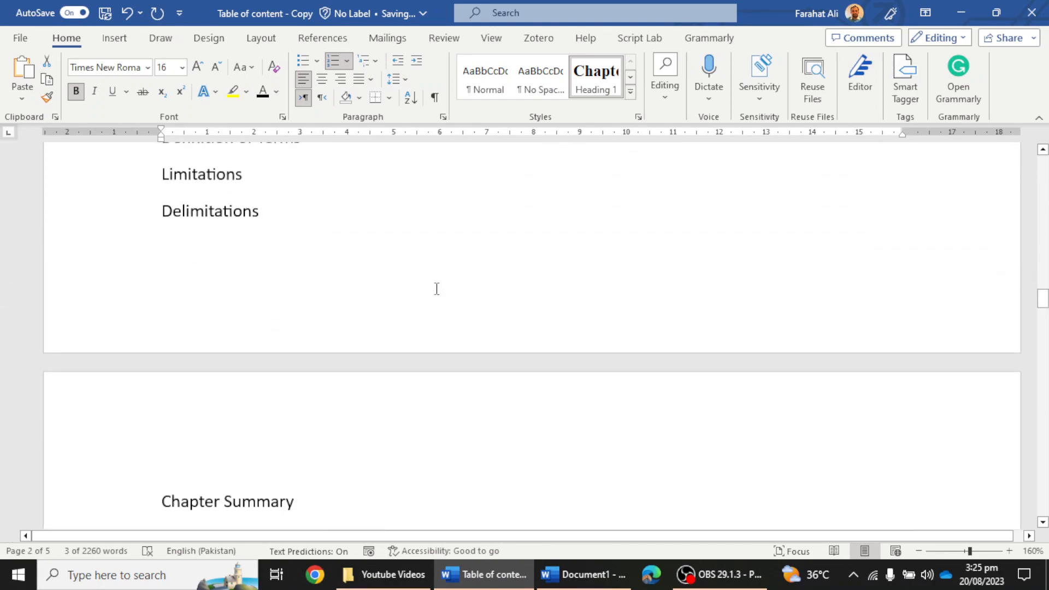
click(113, 216)
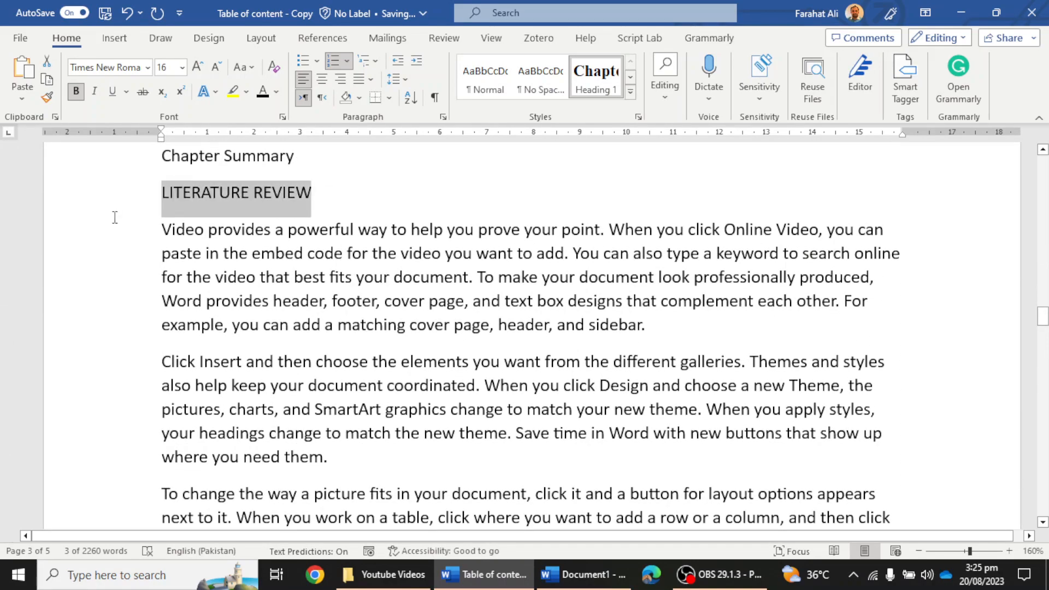
key(ctrl+alt+1)
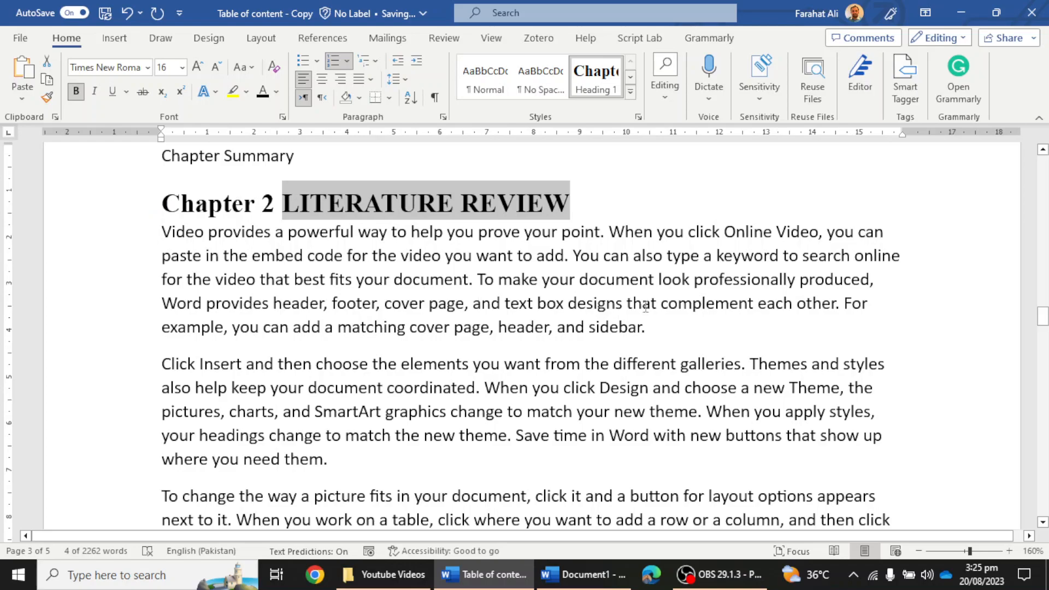
click(534, 256)
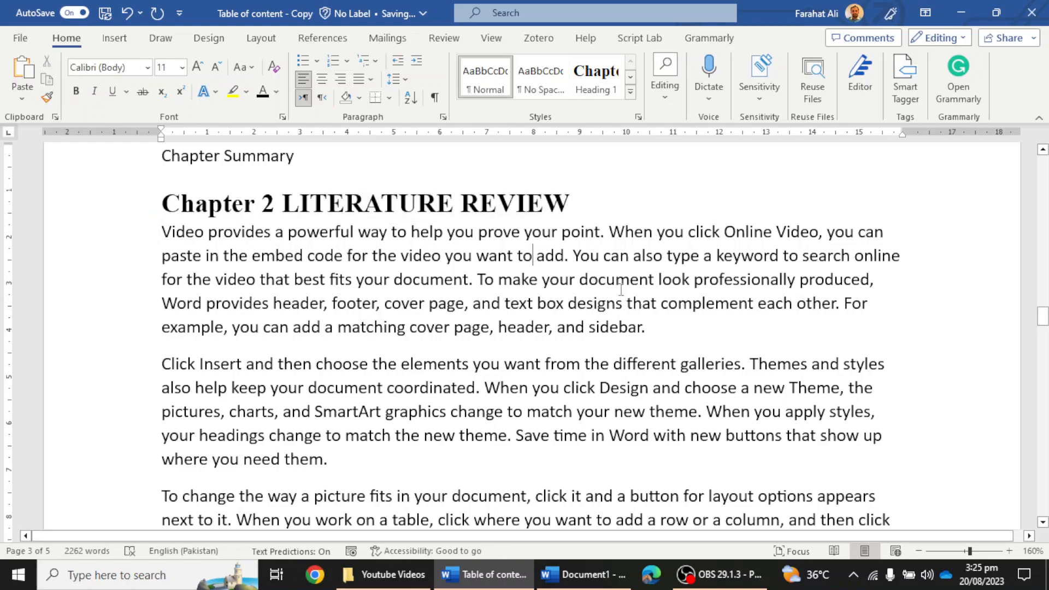
Modify the Heading 1 style so its paragraph spacing is 6 pt before and 6 pt after
click(584, 198)
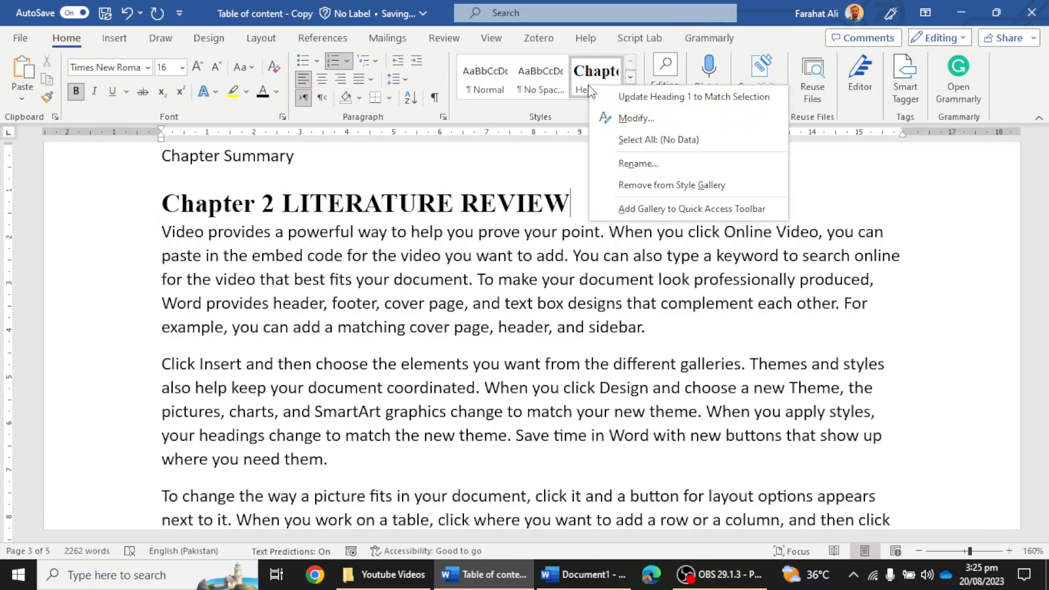
click(631, 116)
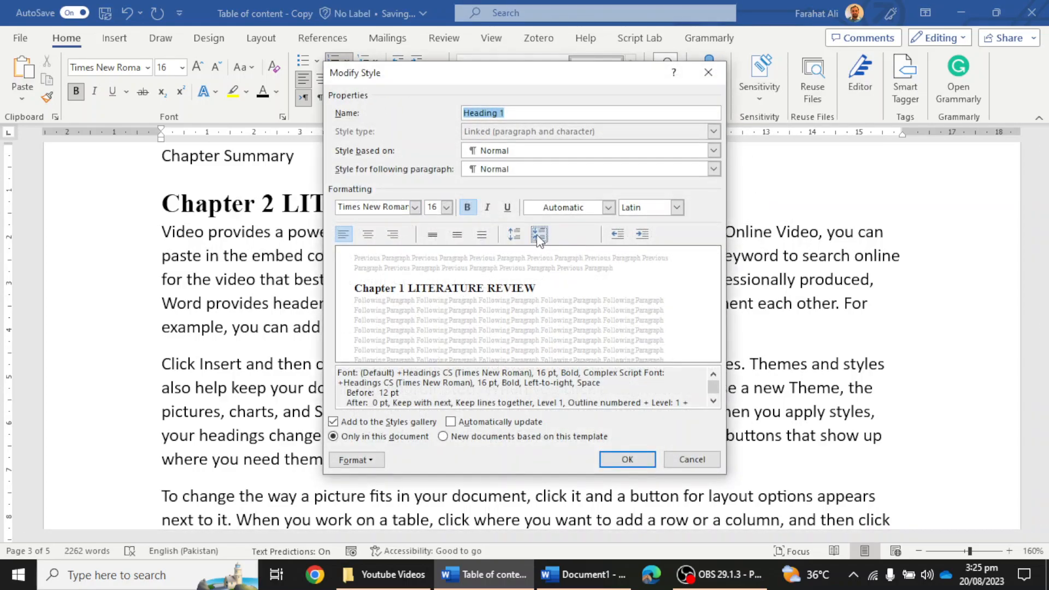
click(517, 236)
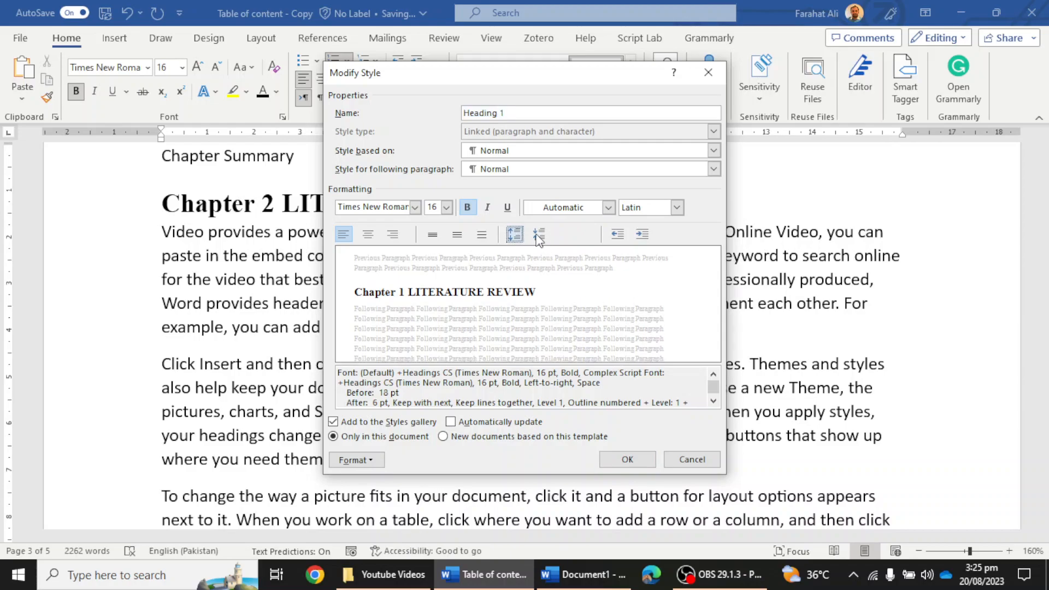
click(540, 235)
click(540, 235)
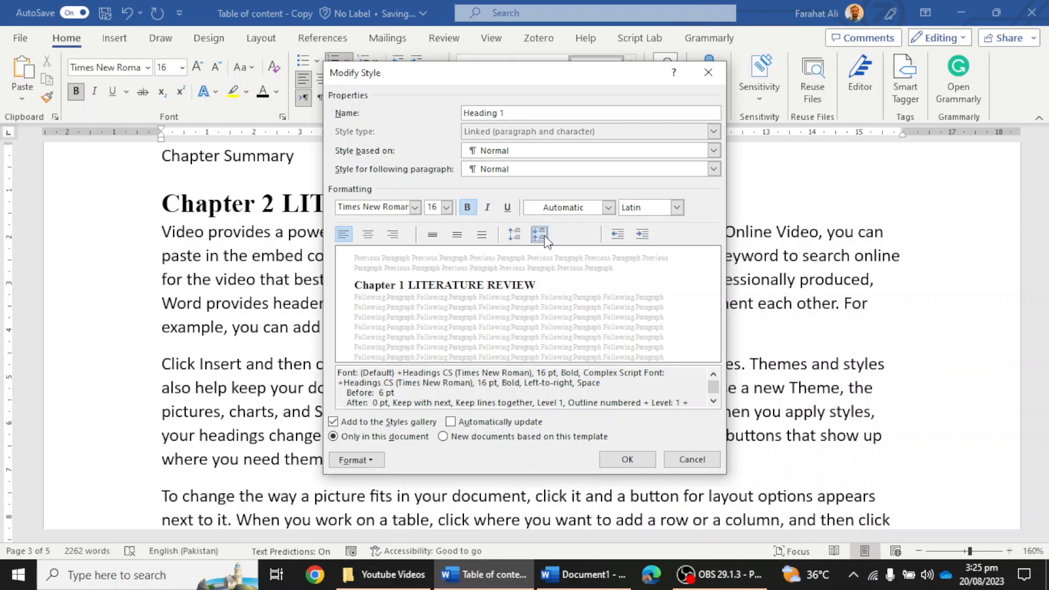
click(545, 239)
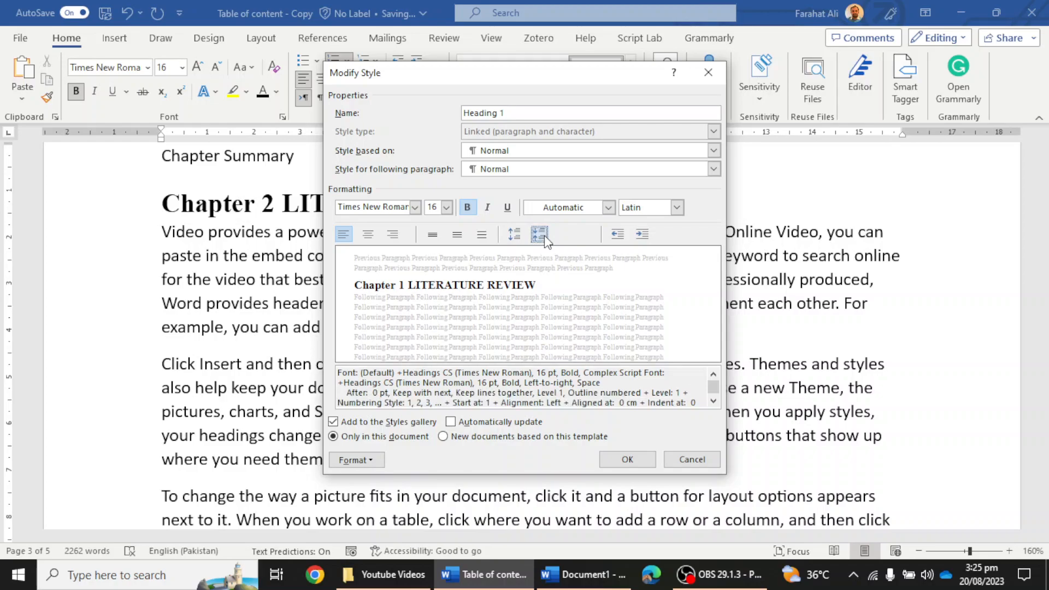
click(516, 235)
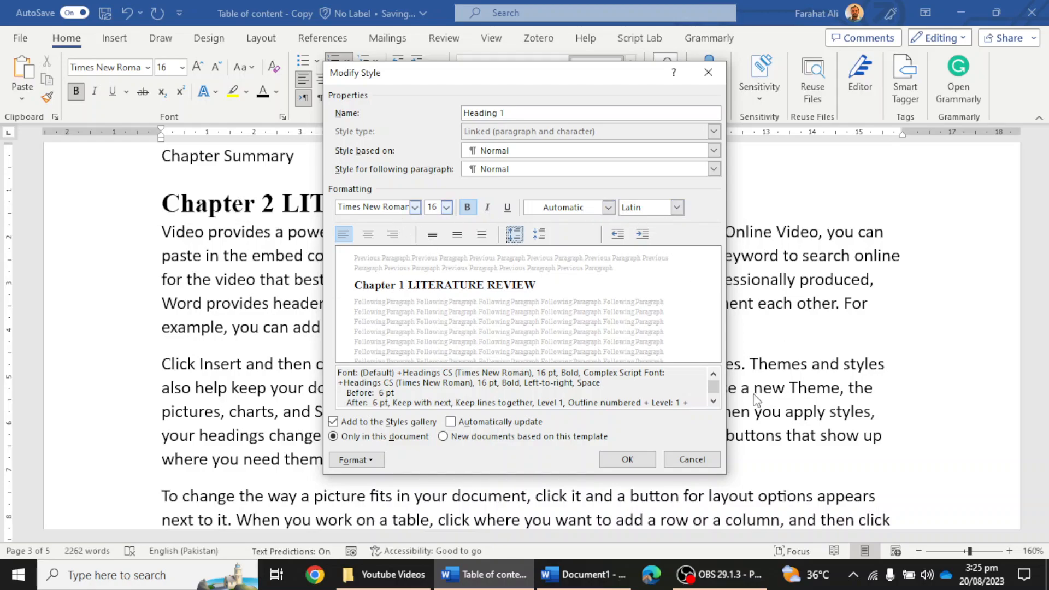
click(621, 459)
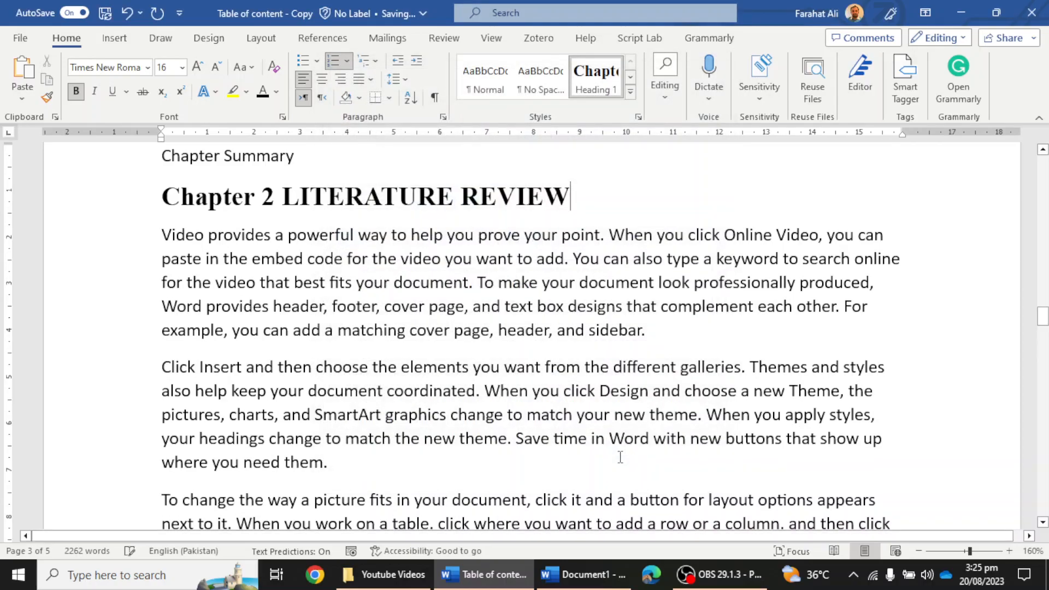
scroll(551, 330, up, 15)
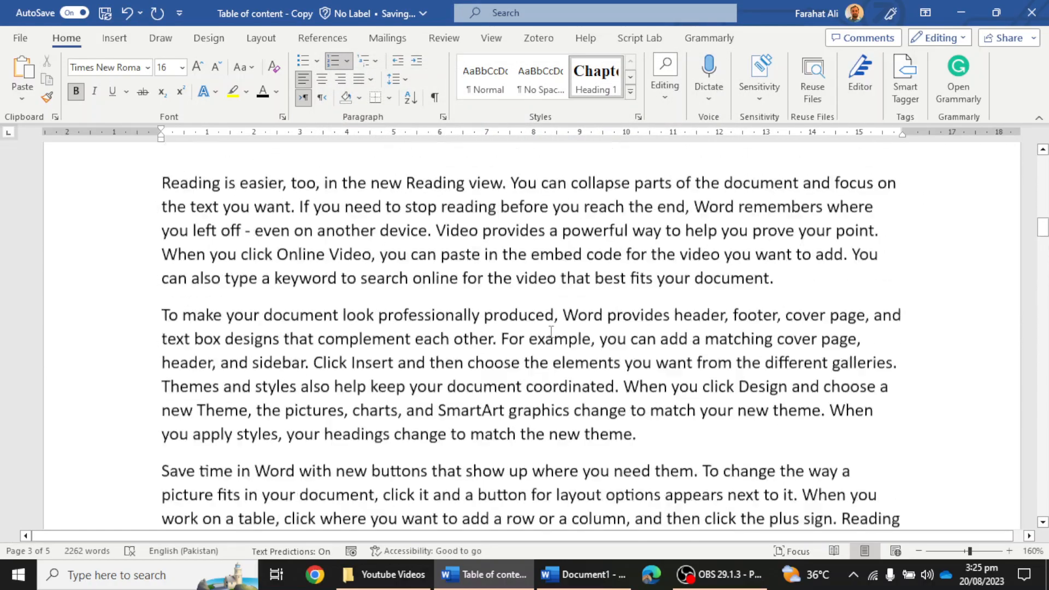
scroll(551, 332, up, 8)
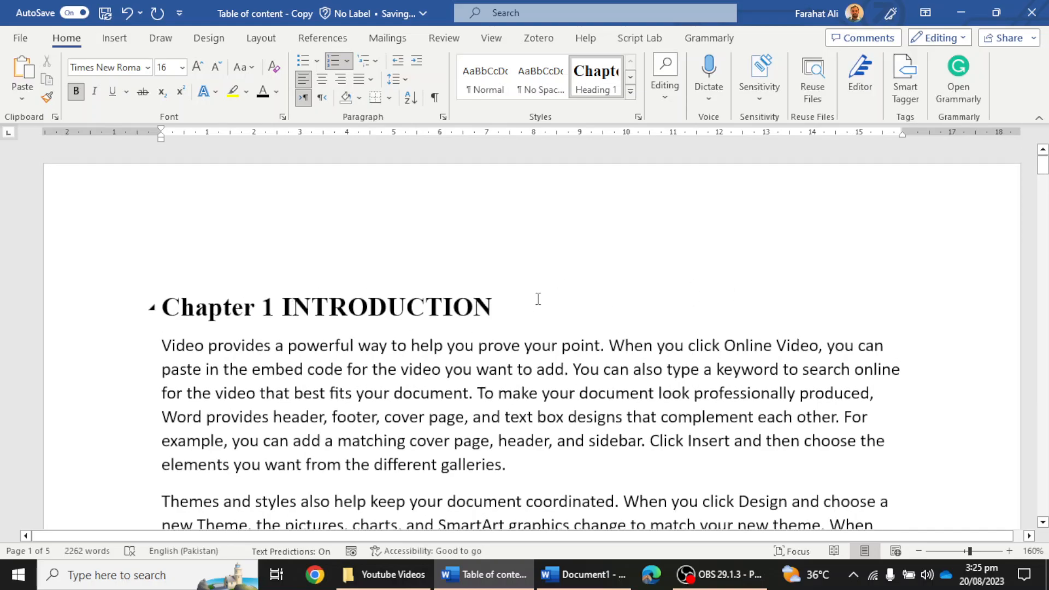
Apply the Heading 2 style to the Purpose of the study, Scope of the Study and Objectives of the Study lines
scroll(586, 312, down, 15)
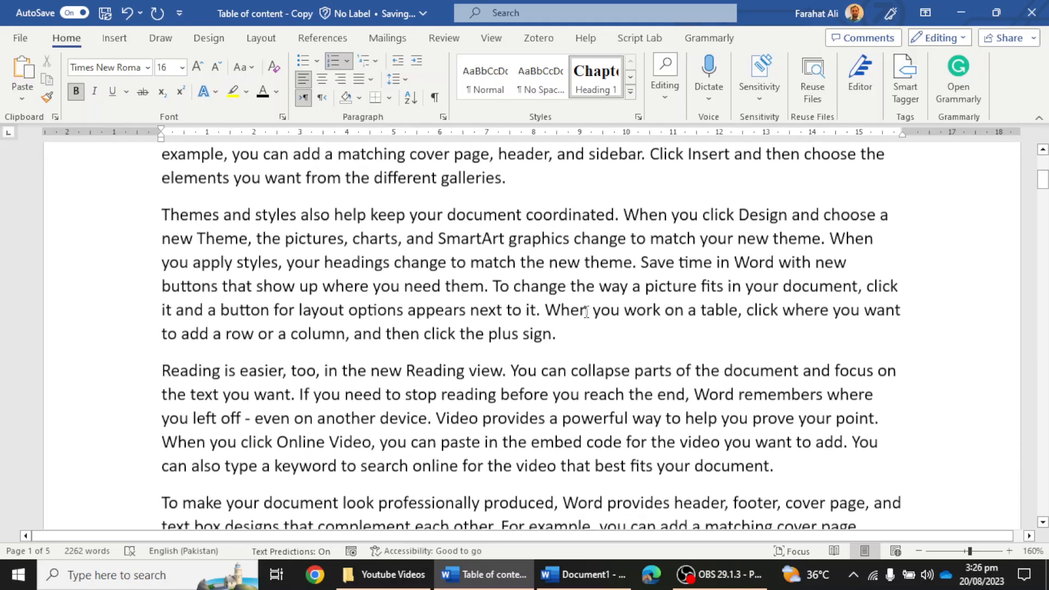
scroll(586, 312, down, 10)
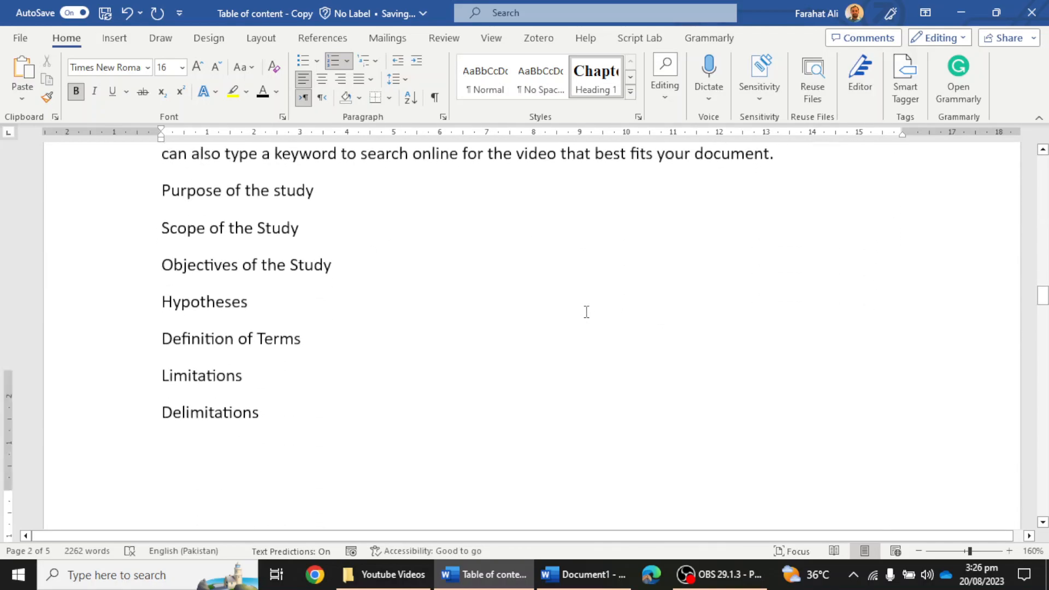
scroll(585, 311, up, 8)
drag(324, 278, 136, 279)
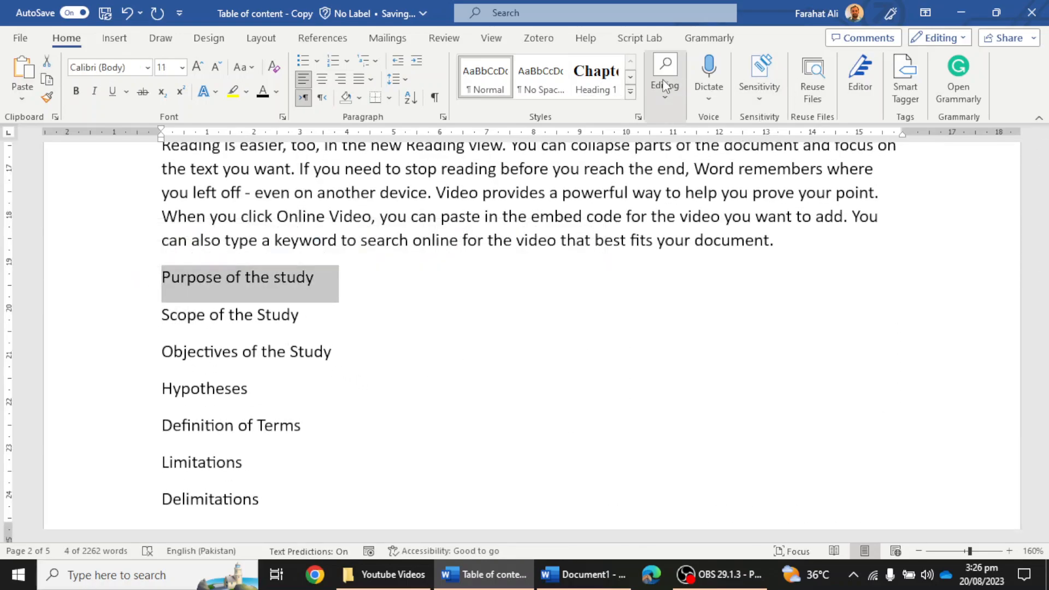
click(631, 91)
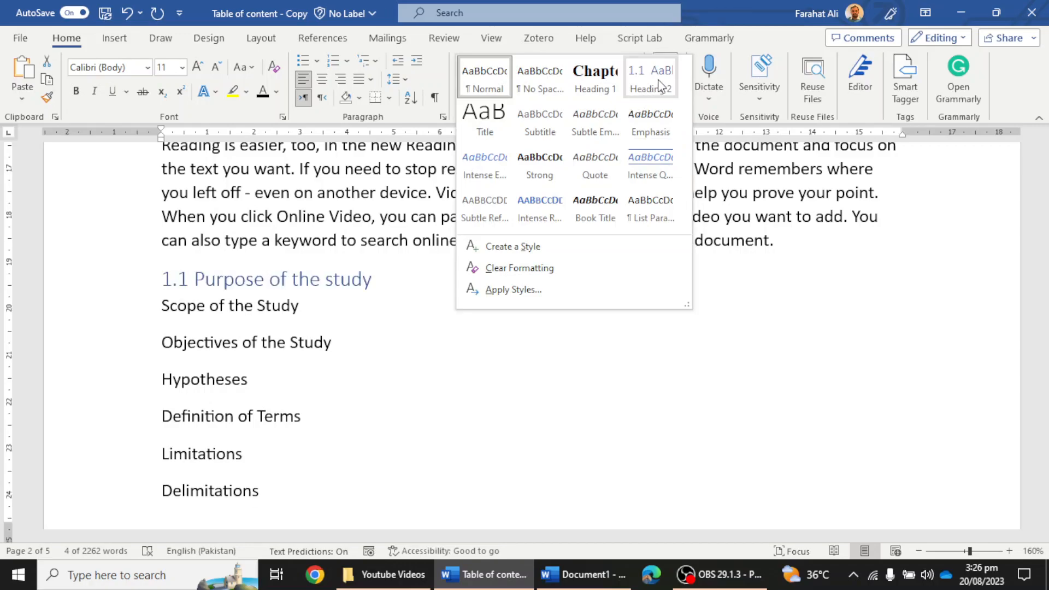
click(659, 86)
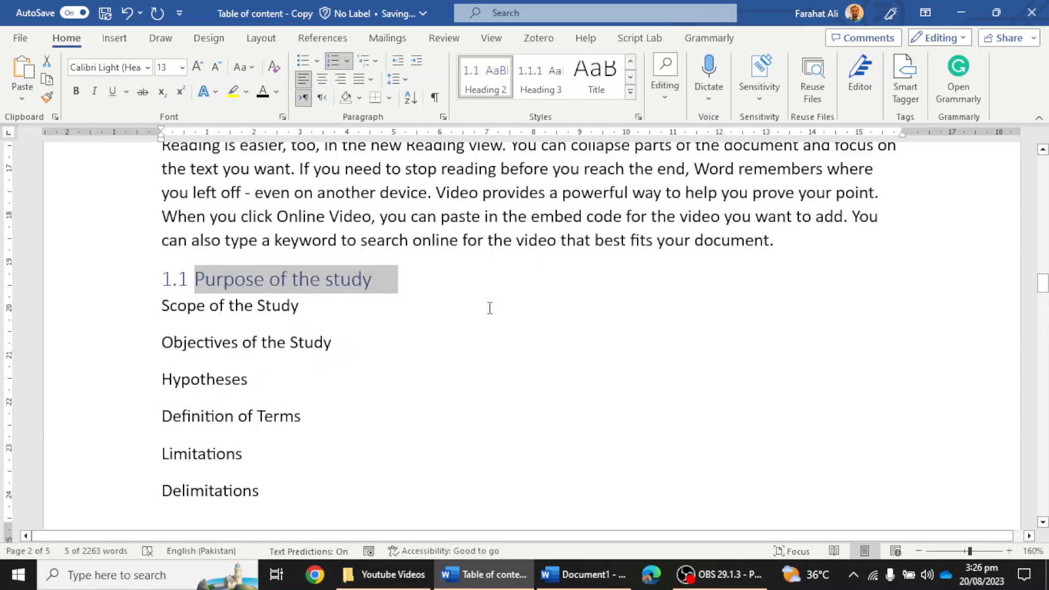
drag(308, 305, 96, 319)
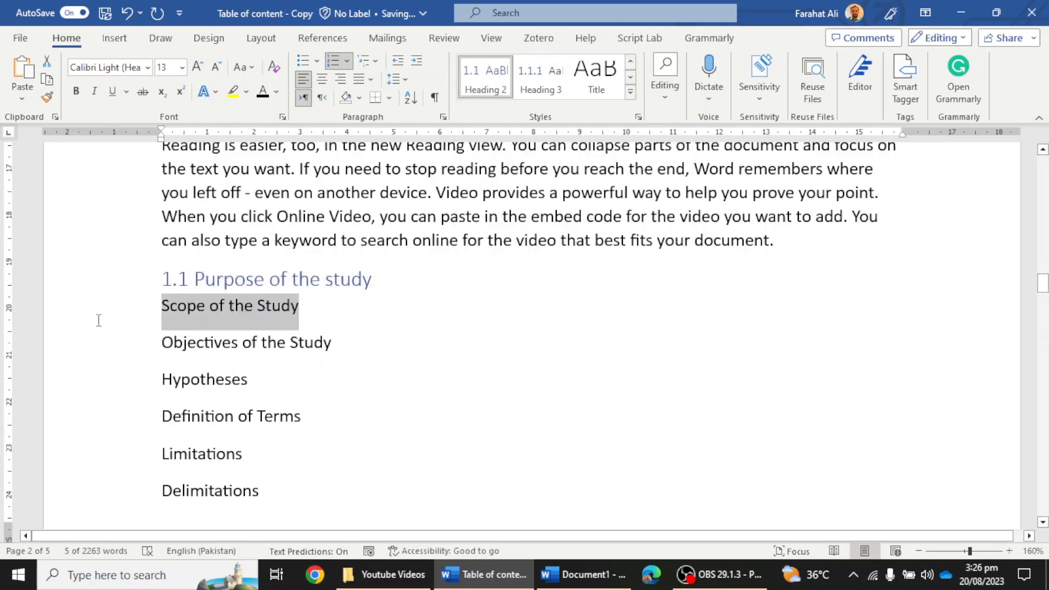
click(485, 81)
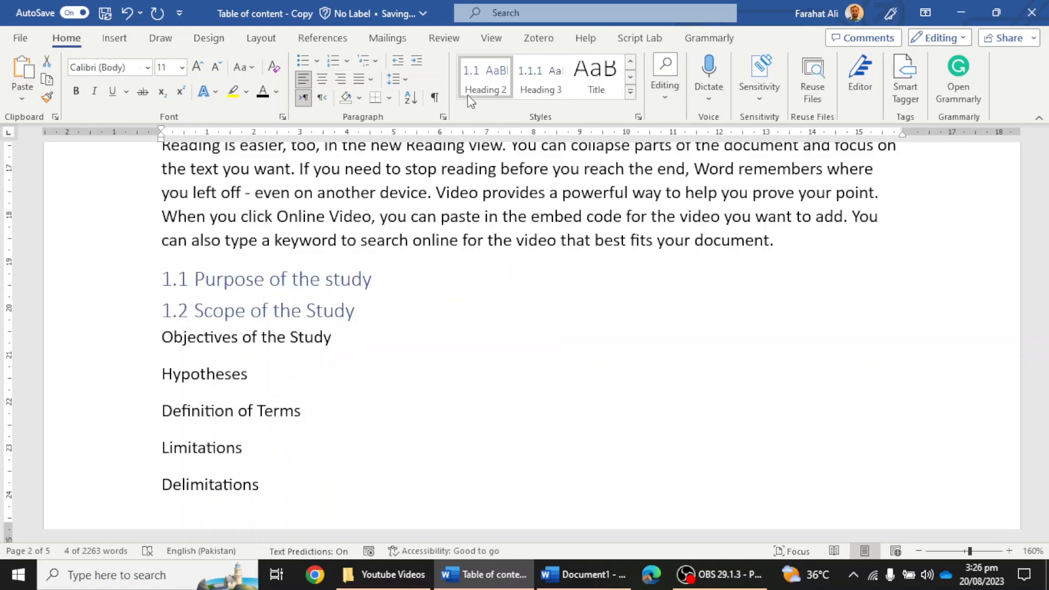
drag(325, 339, 100, 342)
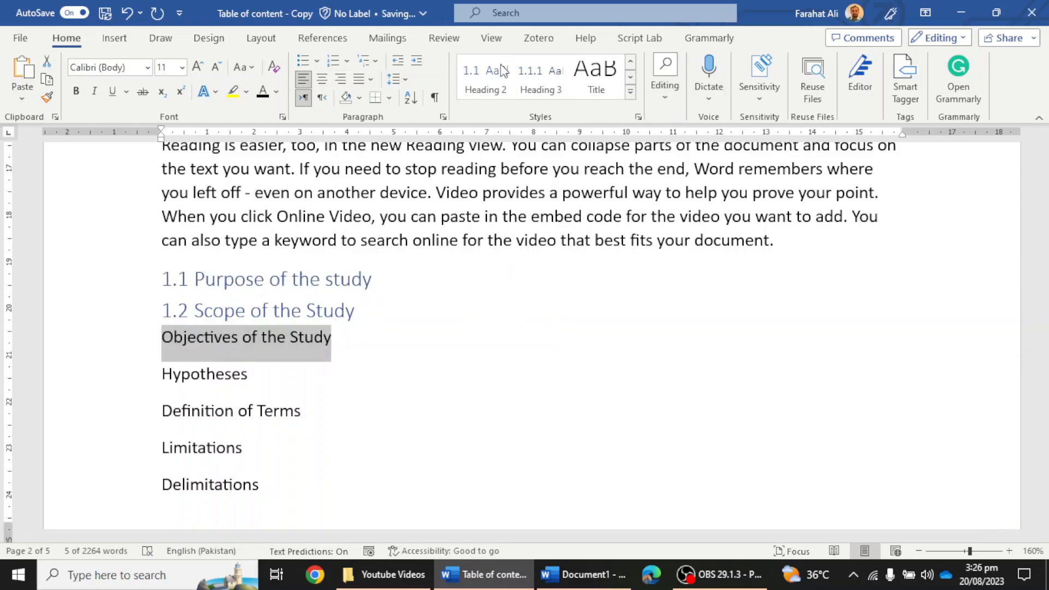
click(489, 77)
Apply the Heading 3 style to the Hypotheses, Definition of Terms and Limitations lines under Objectives of the Study
drag(260, 383, 82, 391)
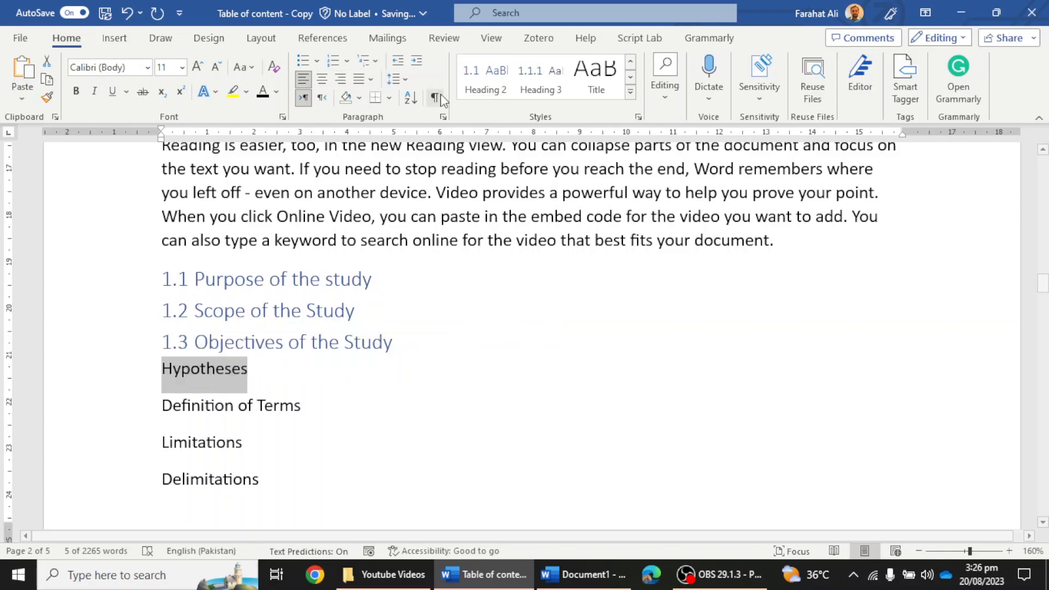
click(540, 79)
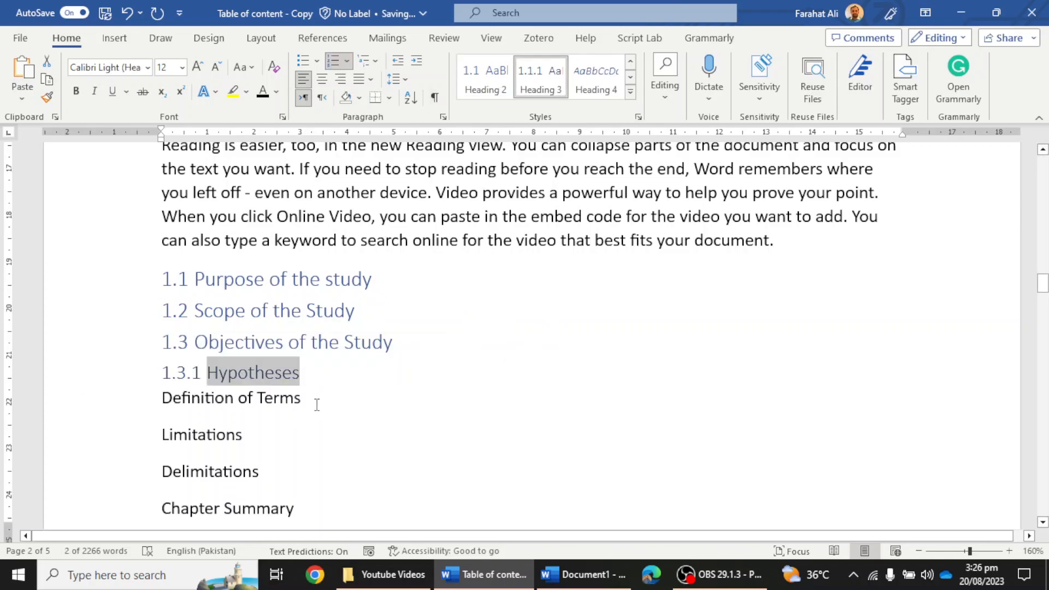
drag(317, 405, 77, 405)
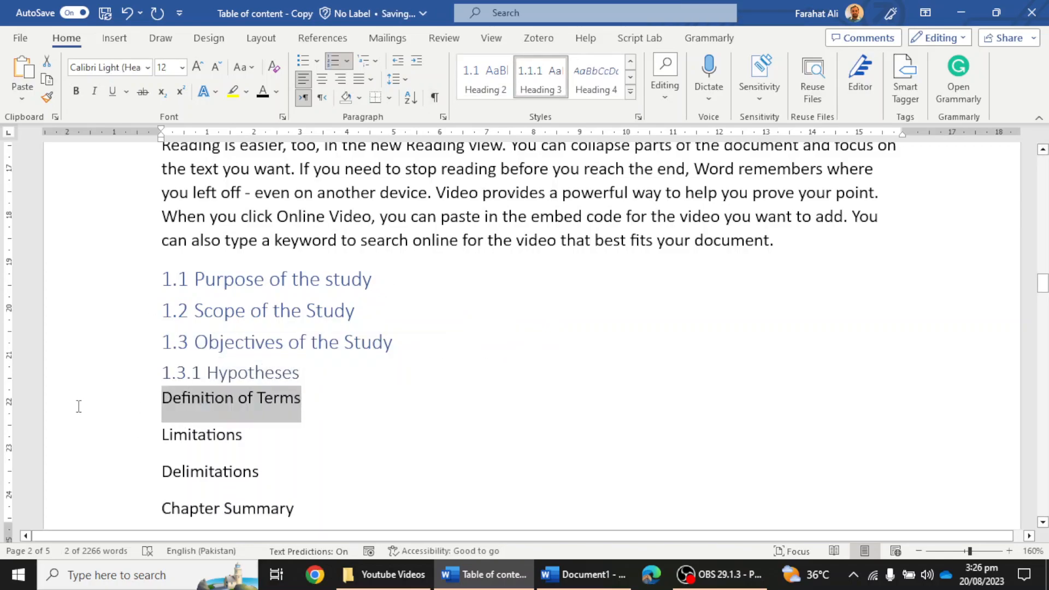
click(540, 82)
drag(276, 436, 55, 434)
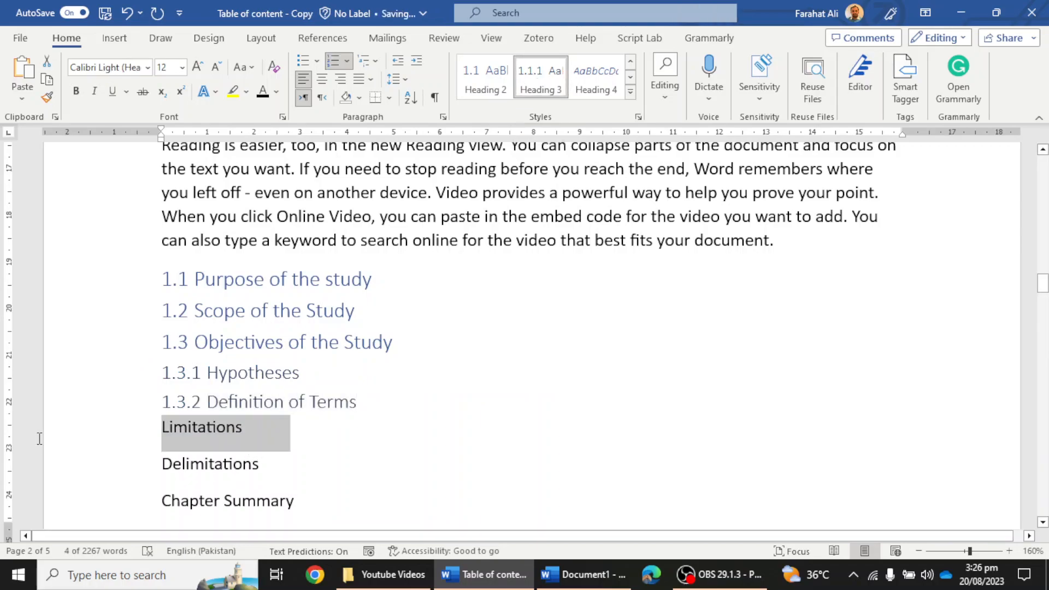
click(541, 82)
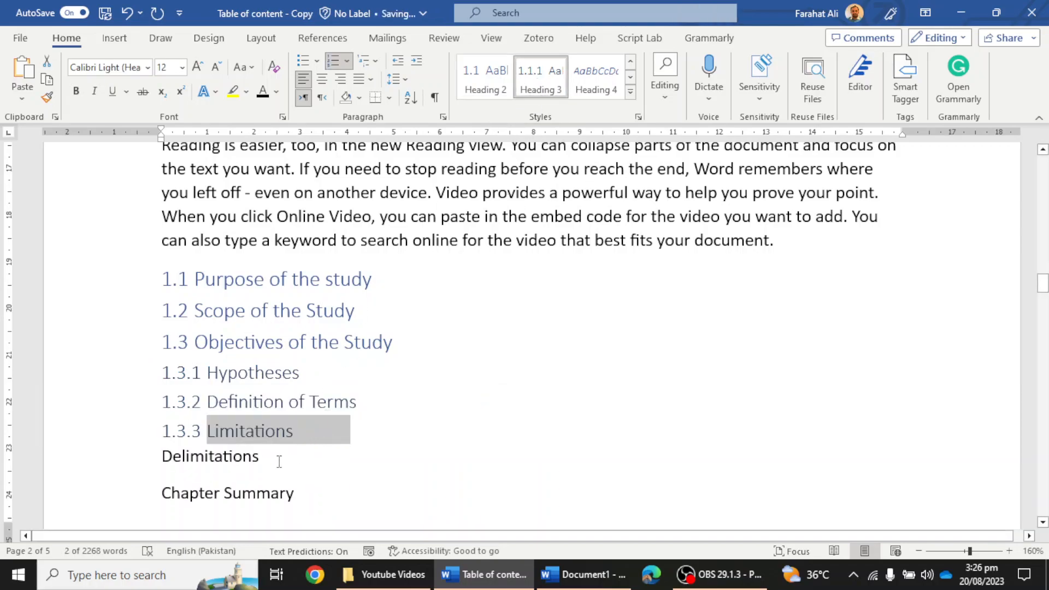
Apply the Heading 1 style to the THEORETICAL FRAMEWORK line
click(92, 480)
scroll(697, 331, down, 3)
scroll(698, 331, down, 15)
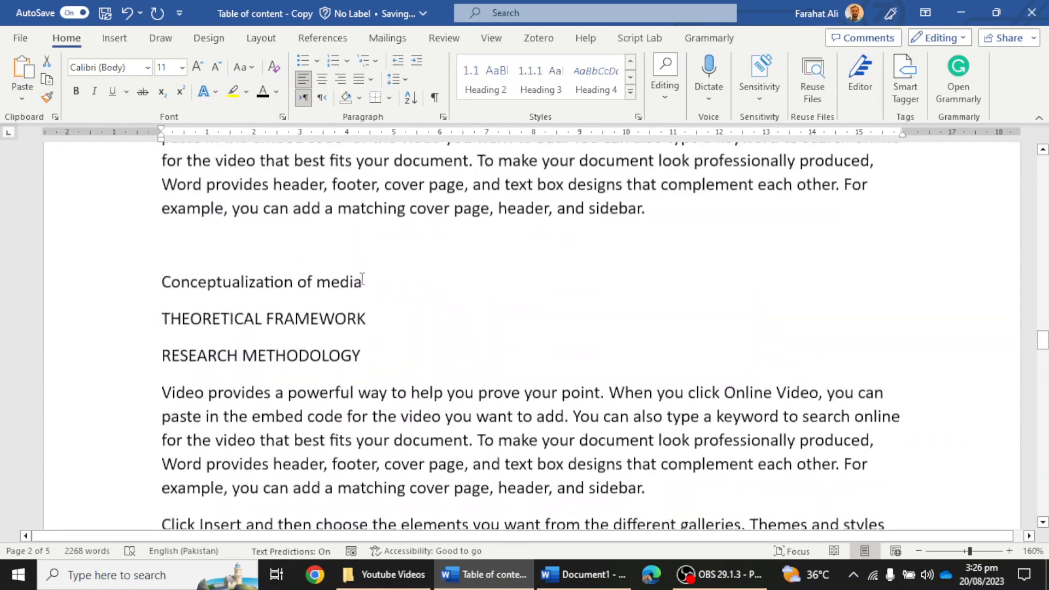
scroll(374, 301, up, 1)
drag(369, 342, 17, 332)
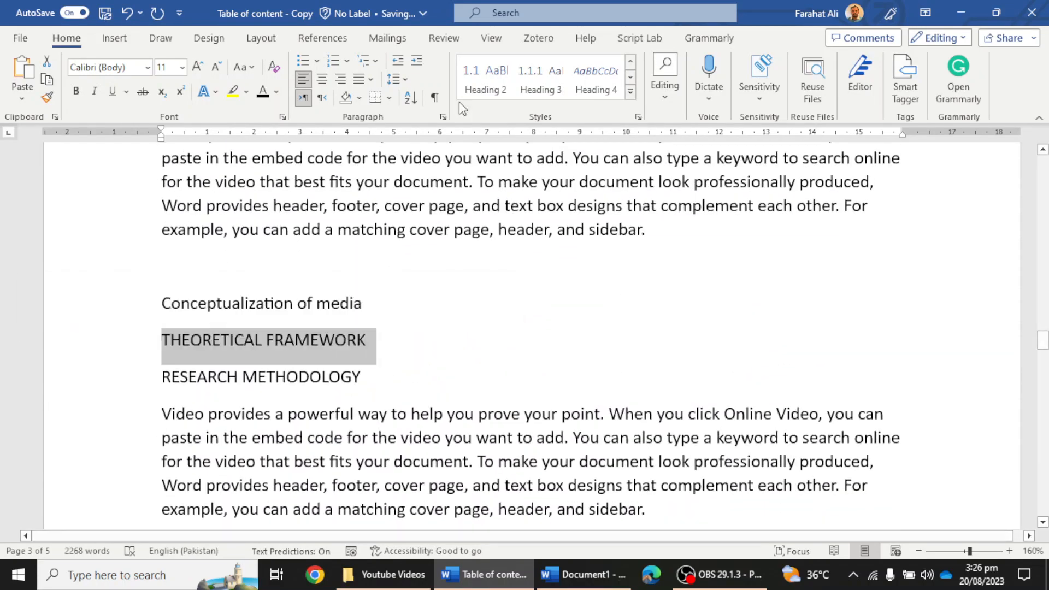
click(632, 93)
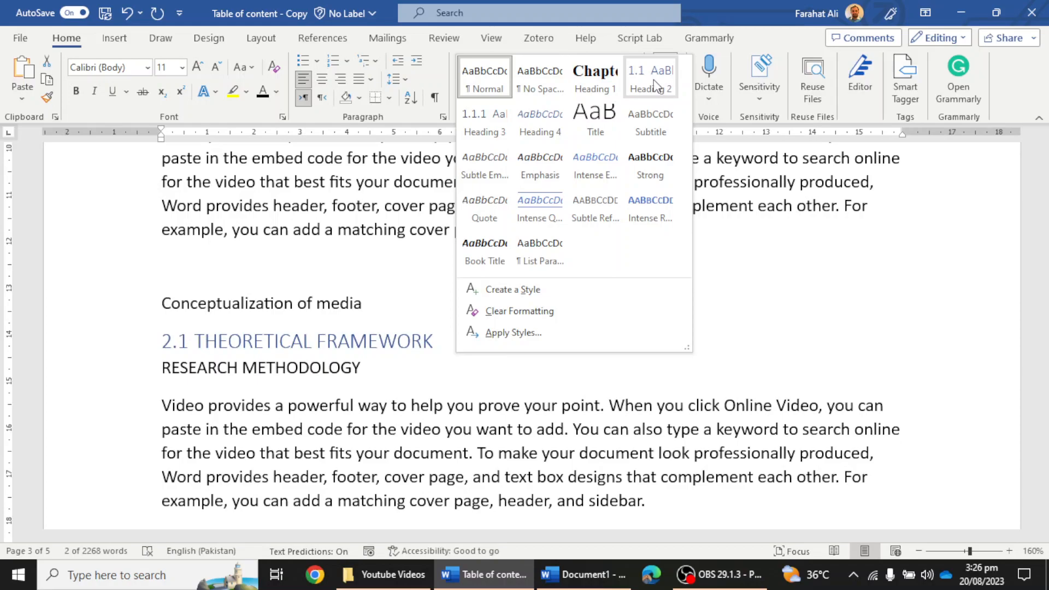
click(595, 81)
Apply the Heading 1 style to the RESEARCH METHODOLOGY line below the THEORETICAL FRAMEWORK heading
scroll(419, 381, down, 4)
scroll(422, 378, up, 5)
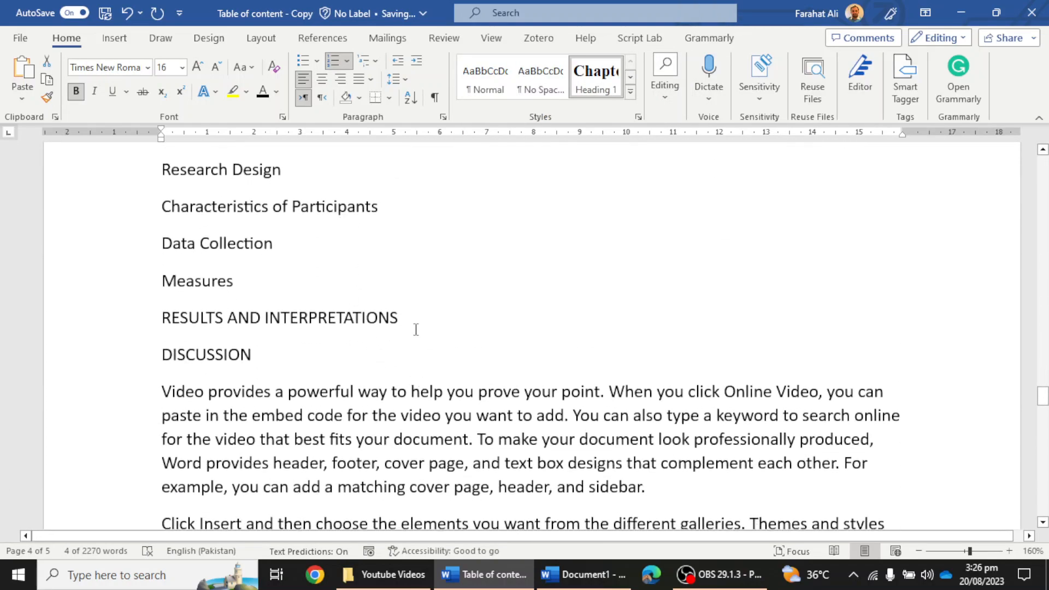
scroll(305, 220, up, 15)
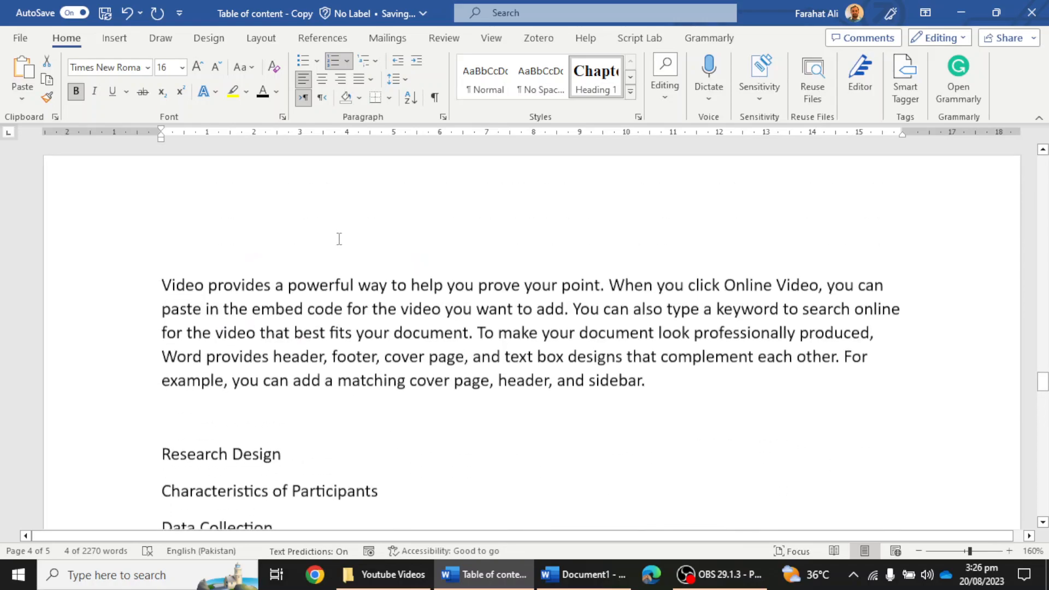
scroll(340, 264, up, 7)
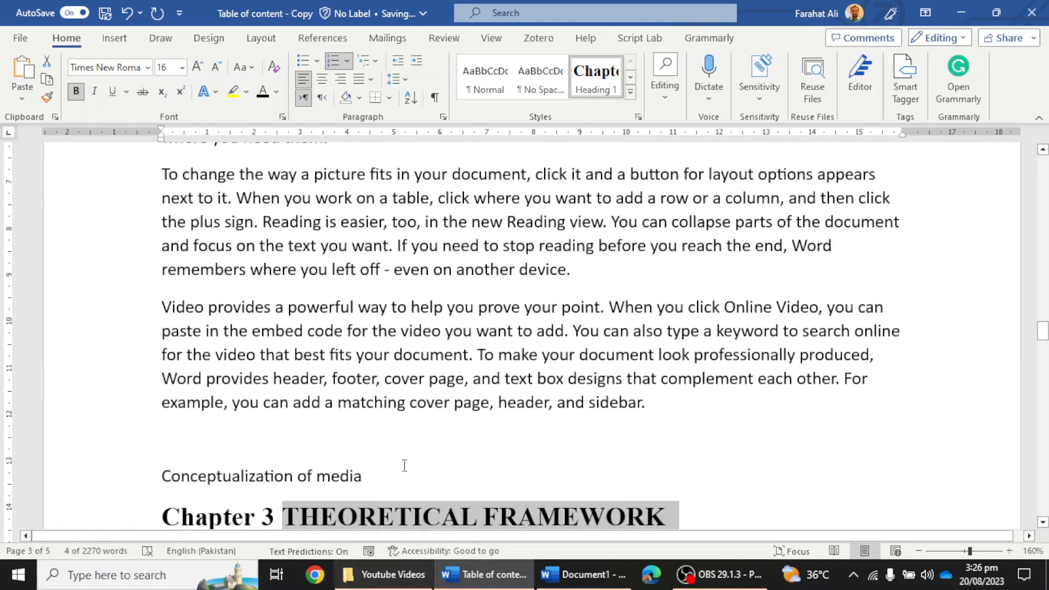
scroll(403, 468, down, 3)
drag(380, 389, 90, 394)
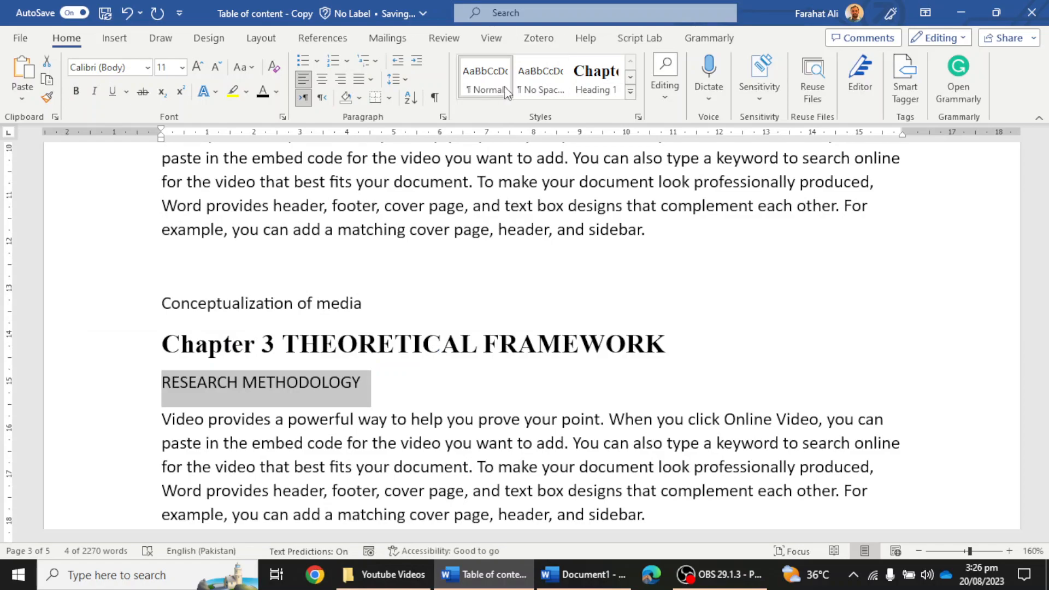
click(596, 76)
Apply the Heading 2 style to the Research Design, Characteristics of Participants, Data Collection and Measures lines
scroll(526, 392, down, 15)
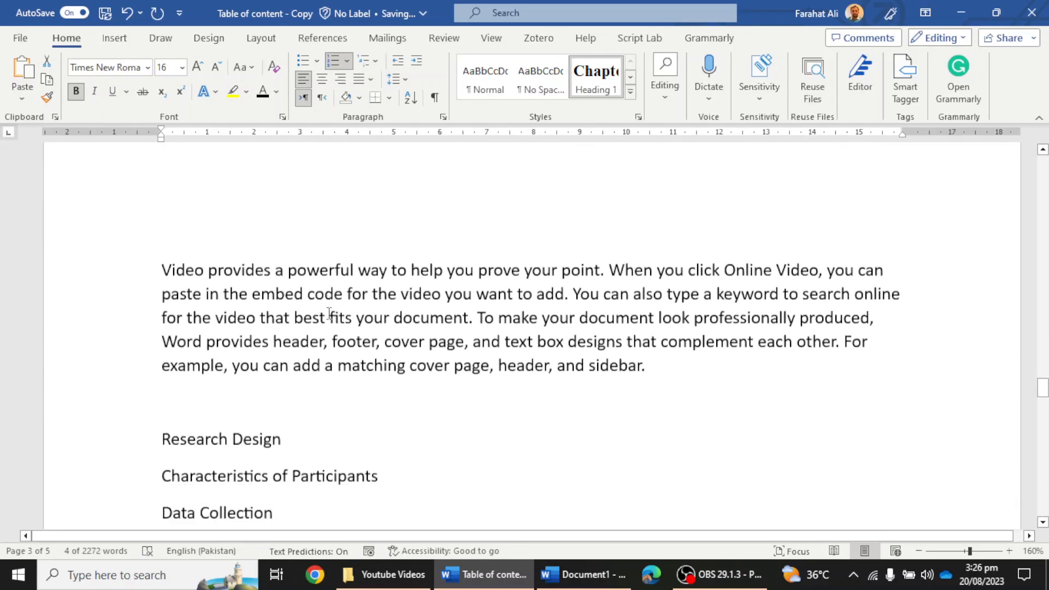
drag(296, 174, 112, 183)
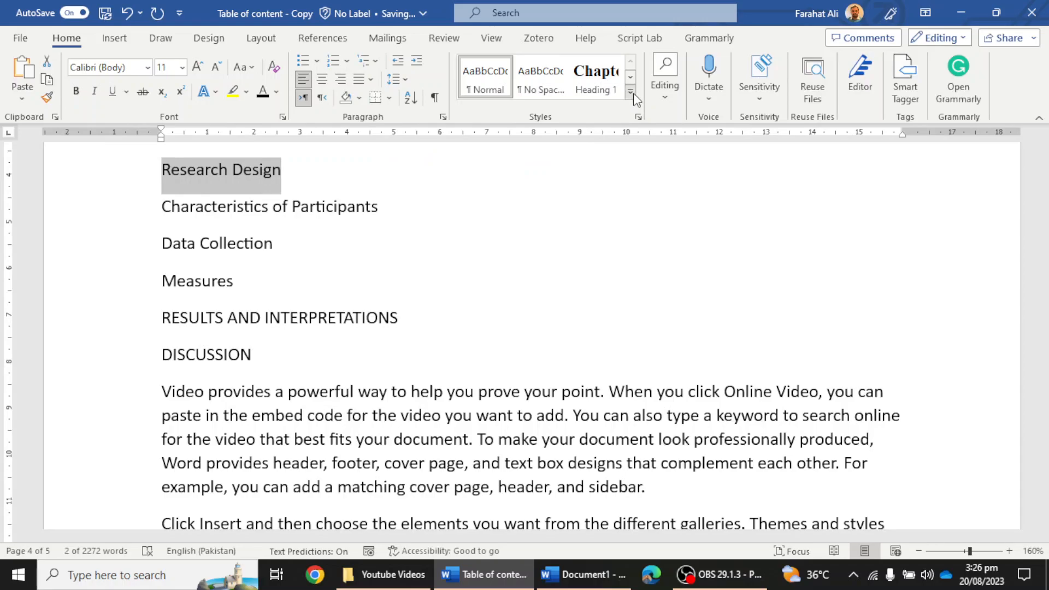
click(632, 93)
click(656, 83)
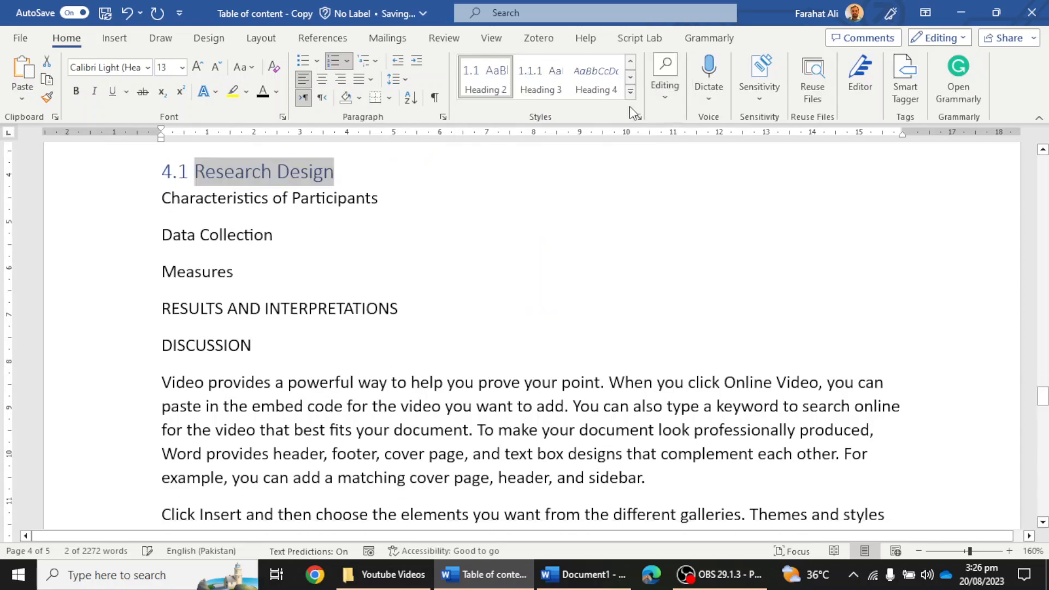
drag(399, 199, 96, 200)
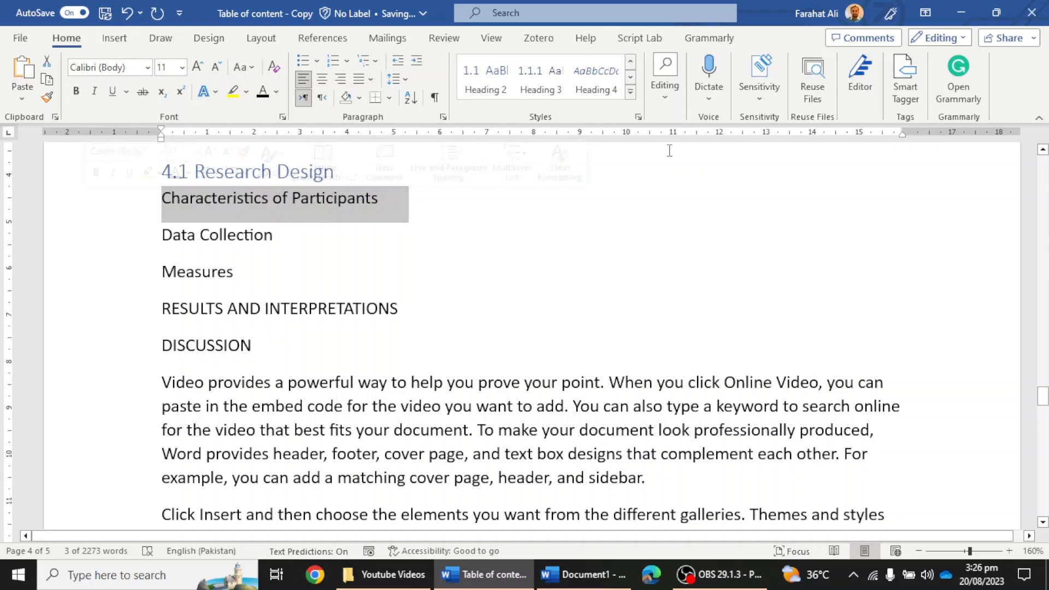
click(529, 86)
click(481, 79)
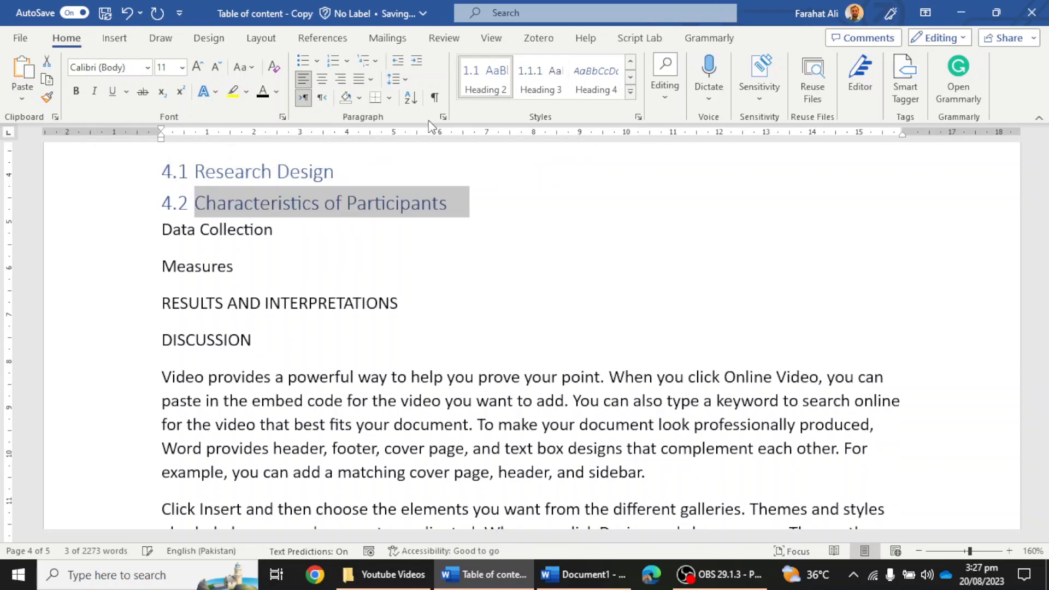
drag(297, 229, 108, 250)
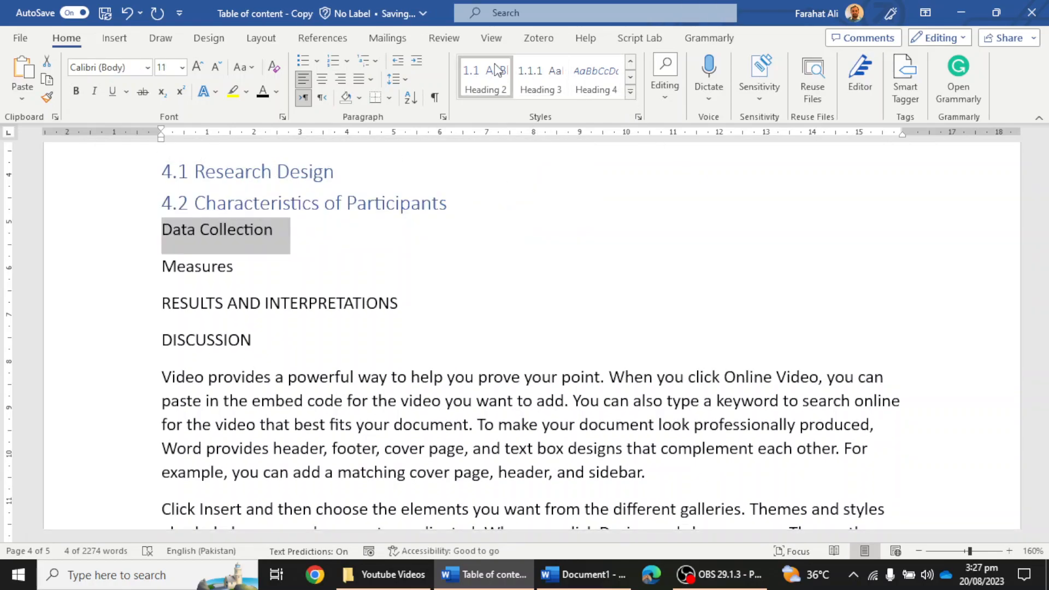
click(489, 74)
drag(251, 263, 116, 283)
click(485, 79)
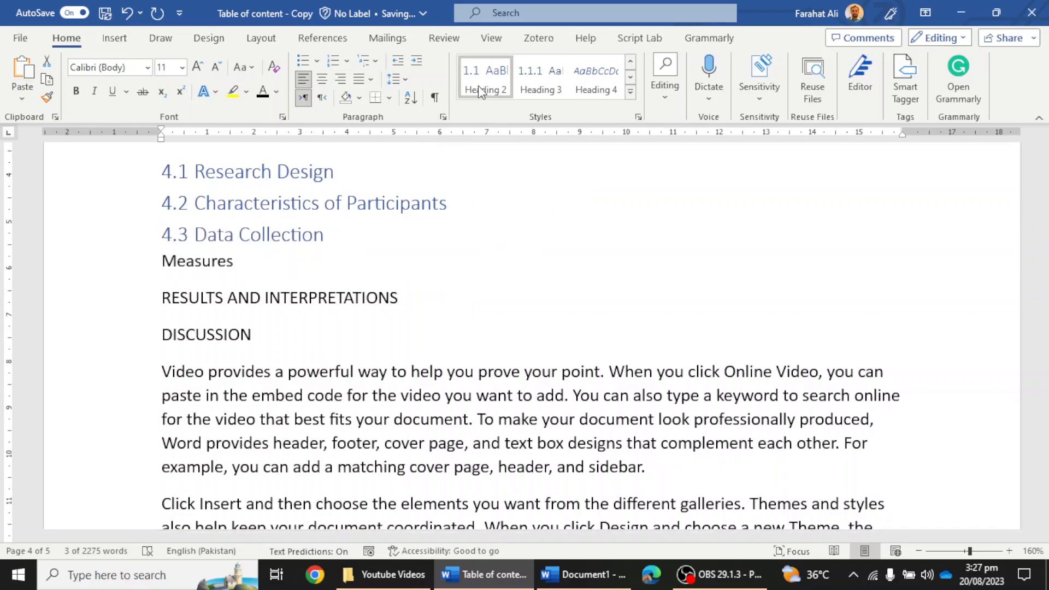
Apply the Heading 1 style to the RESULTS AND INTERPRETATIONS and DISCUSSION lines
drag(404, 284, 148, 299)
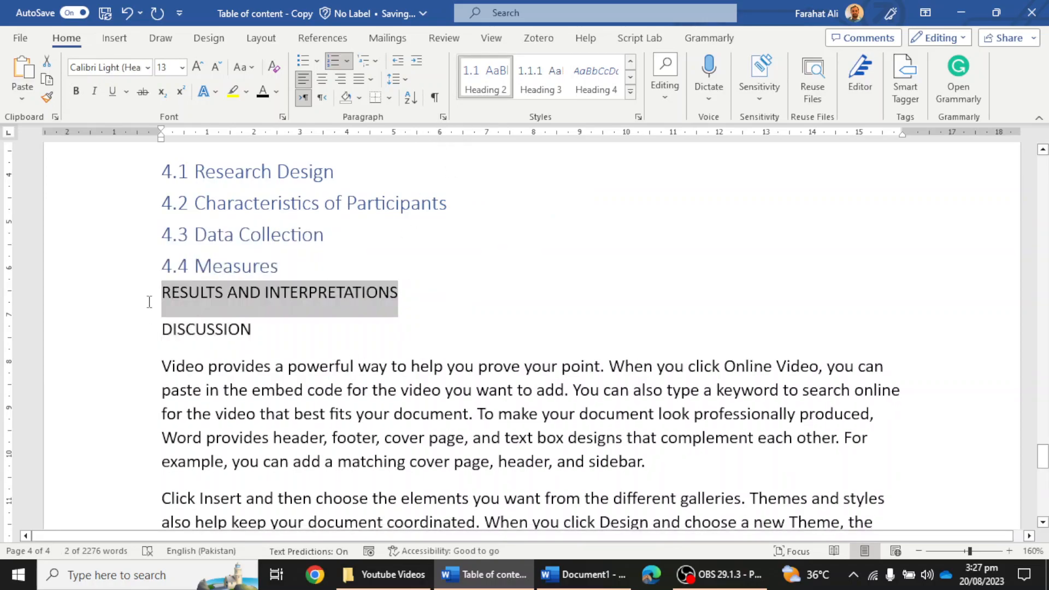
click(630, 92)
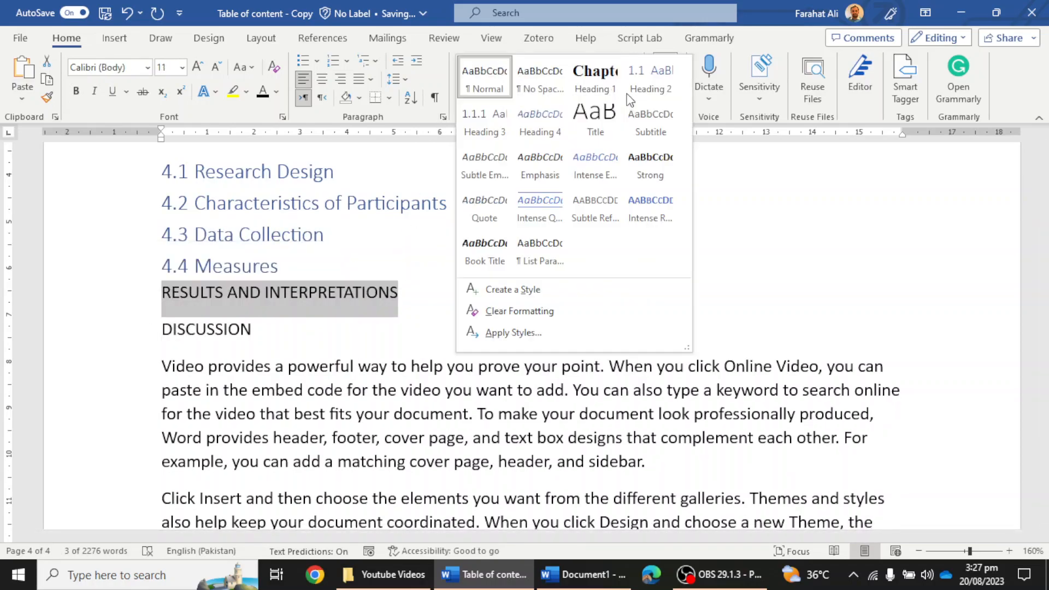
click(595, 74)
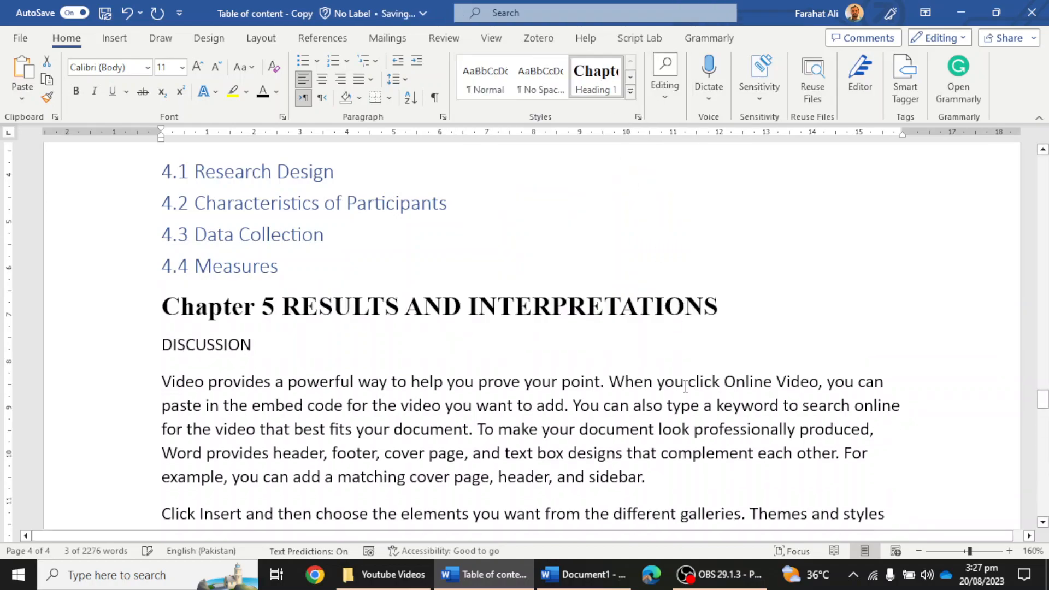
scroll(230, 347, down, 3)
drag(252, 174, 158, 186)
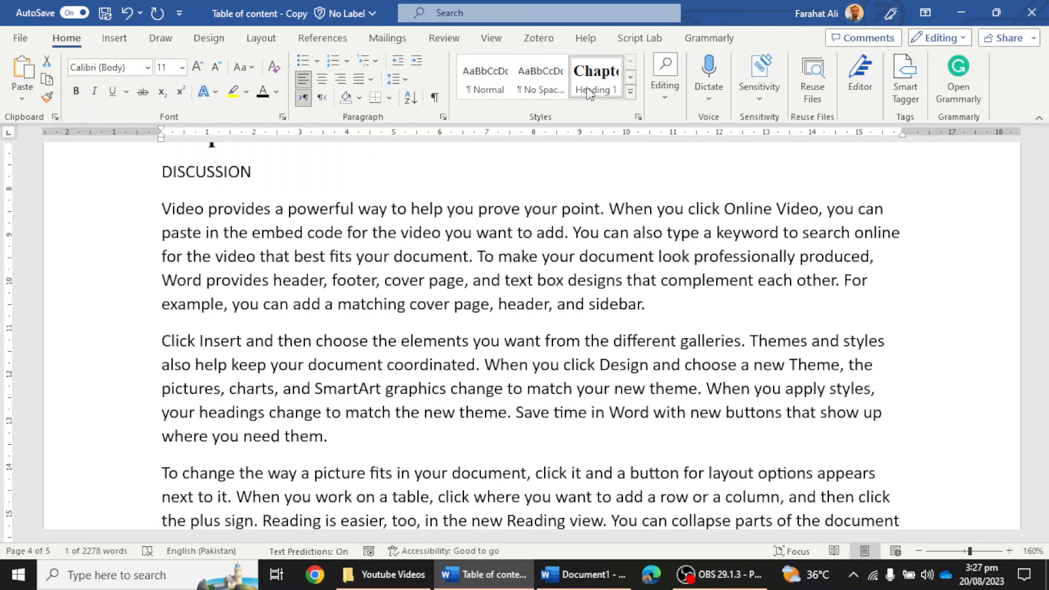
click(593, 85)
Move the word CONCLUSION from its own line into the empty Chapter 7 heading
scroll(267, 420, down, 7)
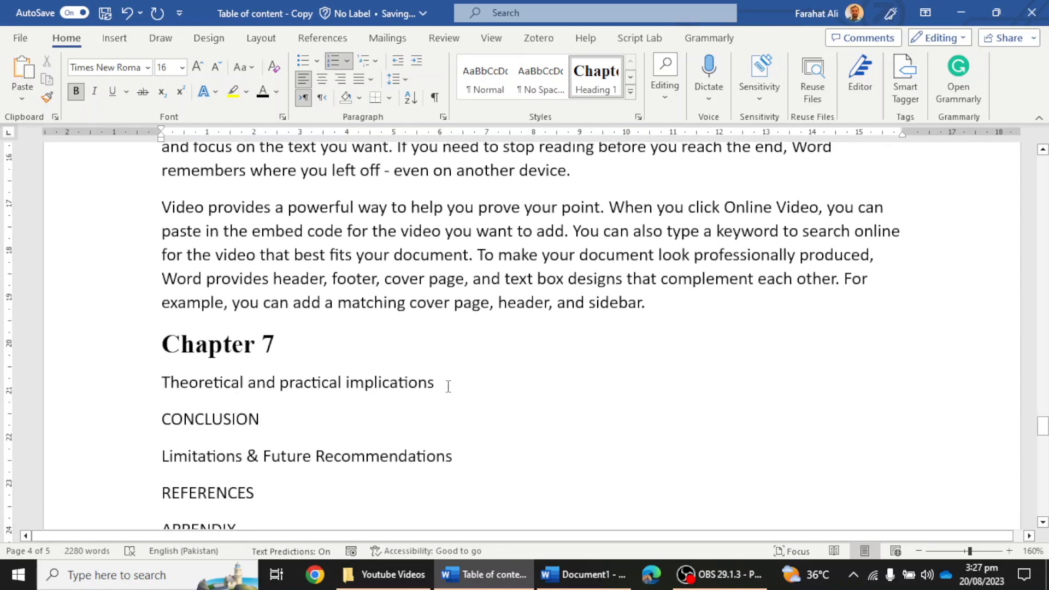
drag(262, 426, 129, 427)
key(ctrl+c)
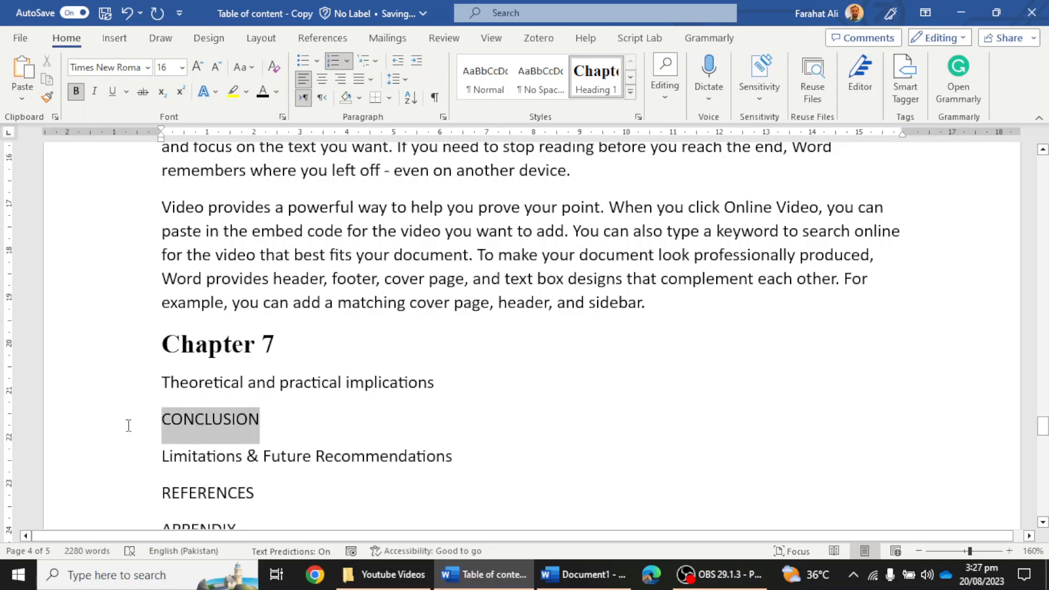
key(BackSpace)
click(289, 343)
key(ctrl+v)
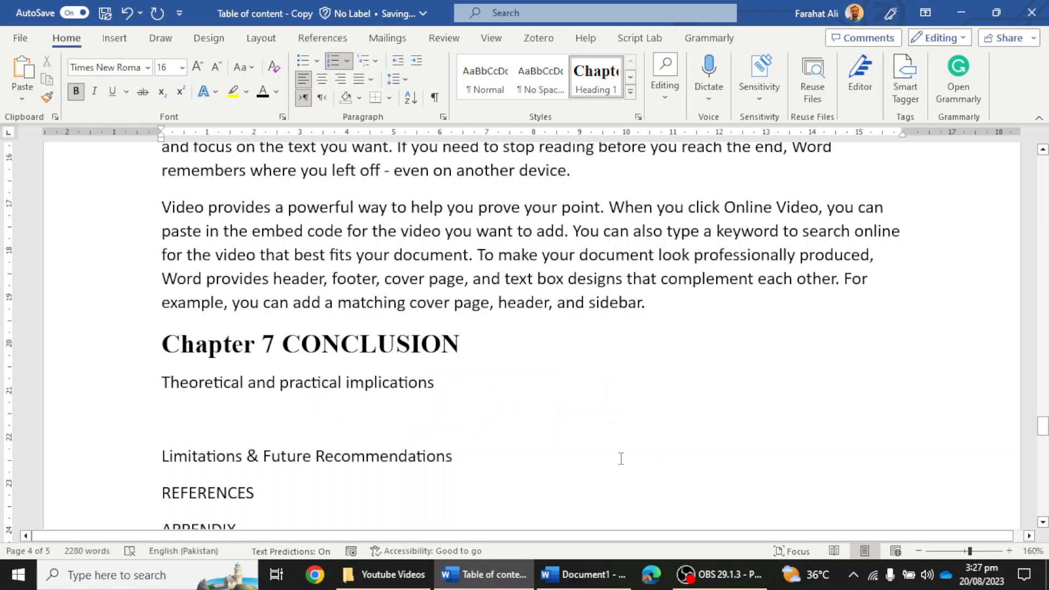
click(622, 459)
scroll(582, 433, up, 3)
scroll(372, 421, down, 3)
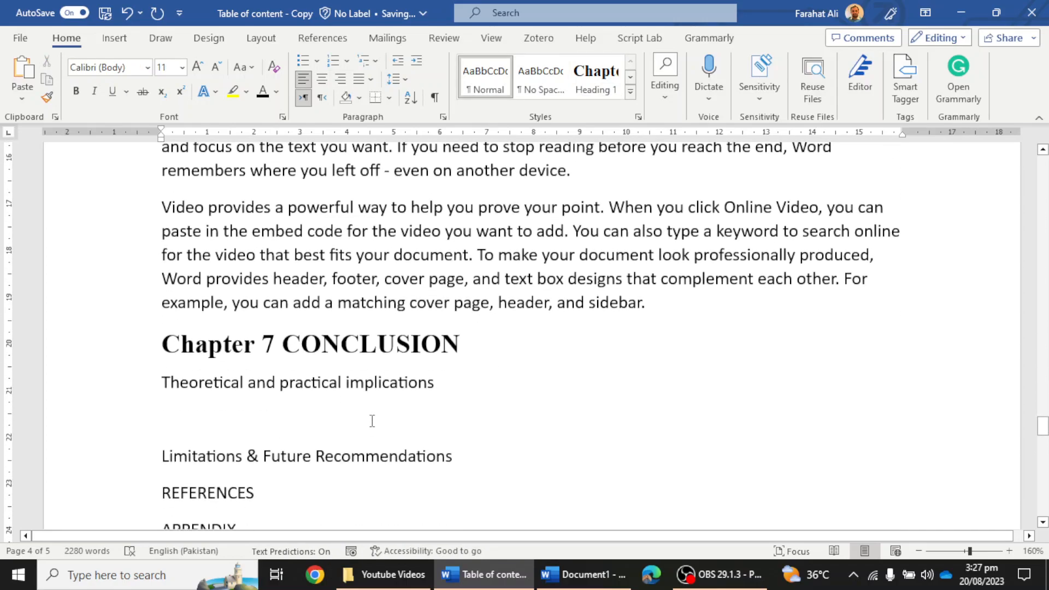
Apply the Heading 2 style to the Limitations & Future Recommendations line
click(153, 476)
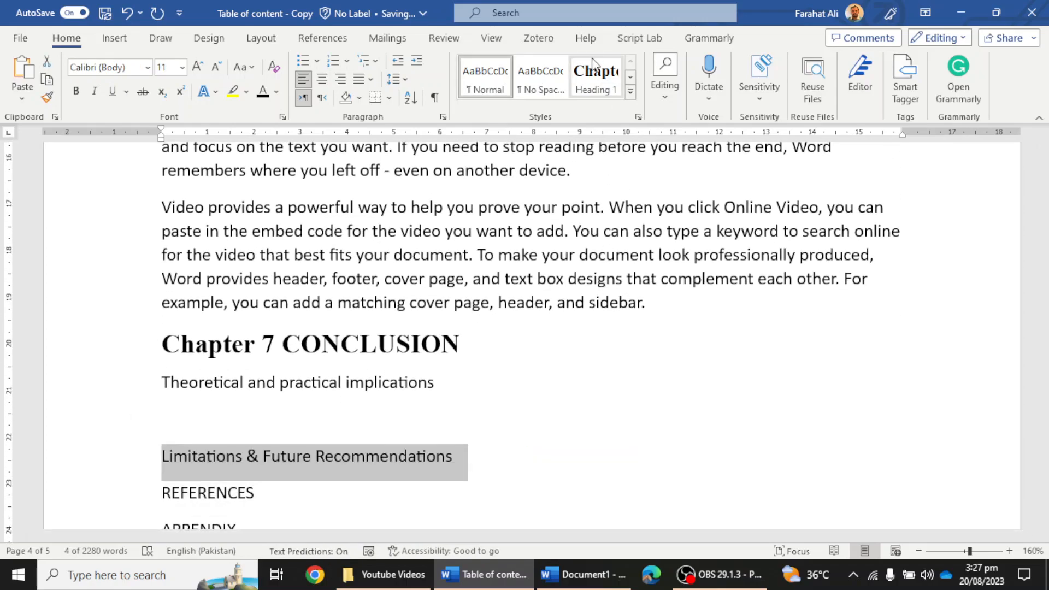
click(631, 96)
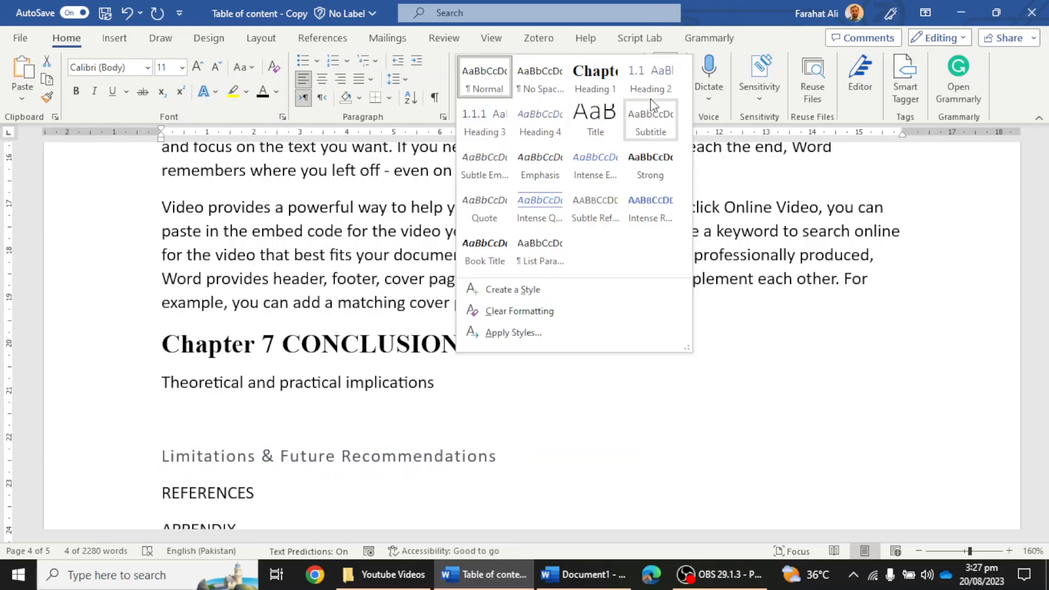
click(656, 92)
click(137, 495)
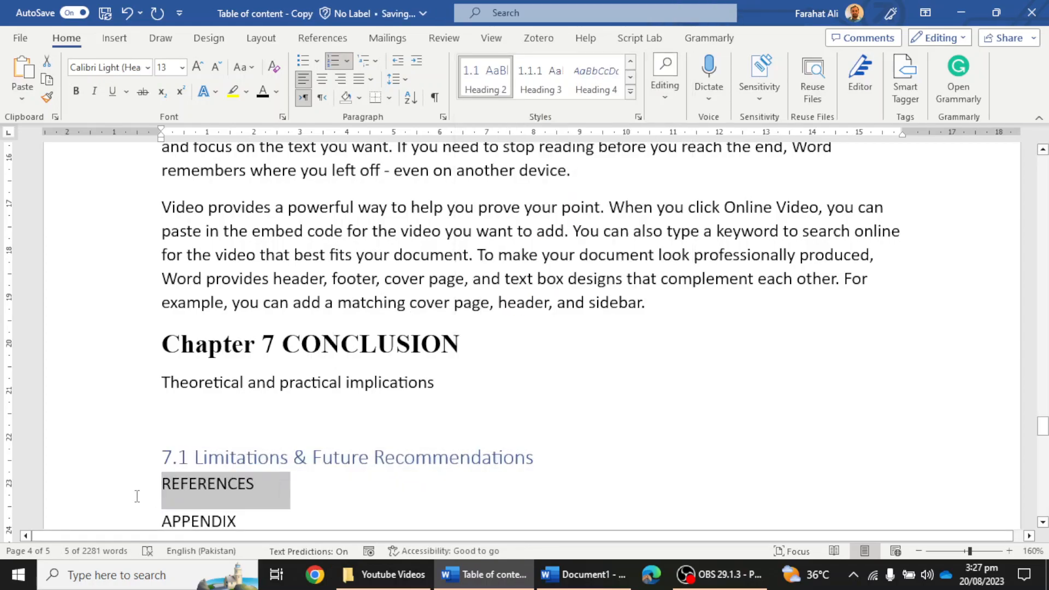
click(632, 97)
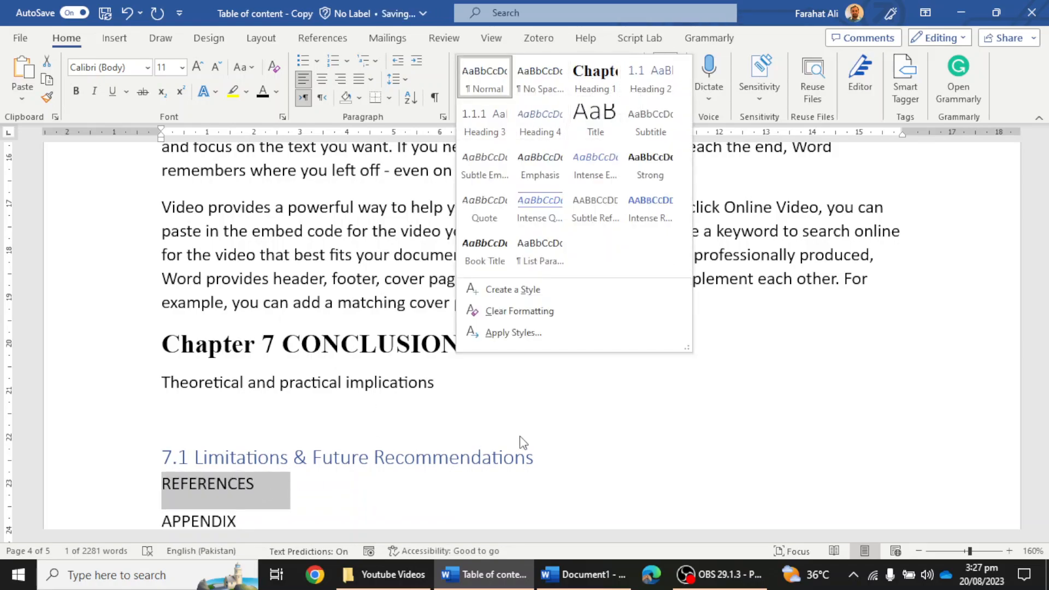
click(713, 388)
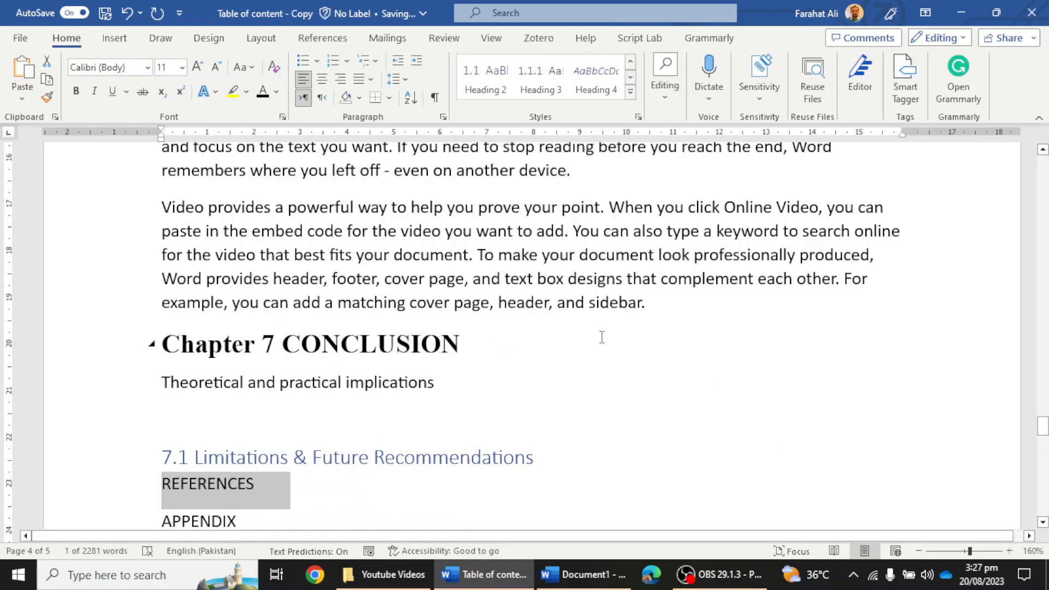
Return to the start of the document and select the Chapter 1 label of the INTRODUCTION heading
scroll(602, 337, up, 15)
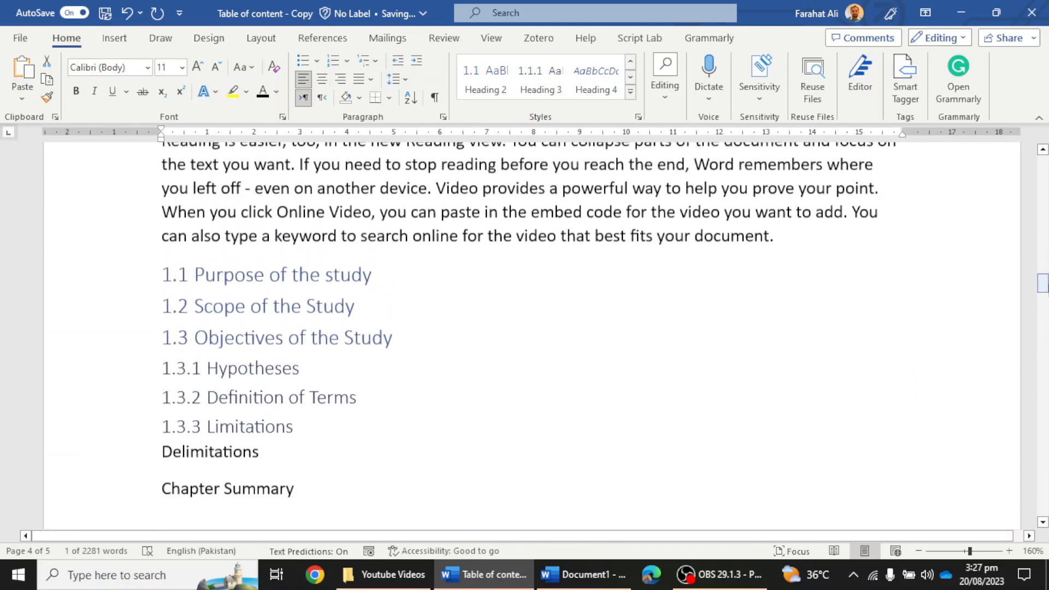
drag(1043, 284, 1029, 151)
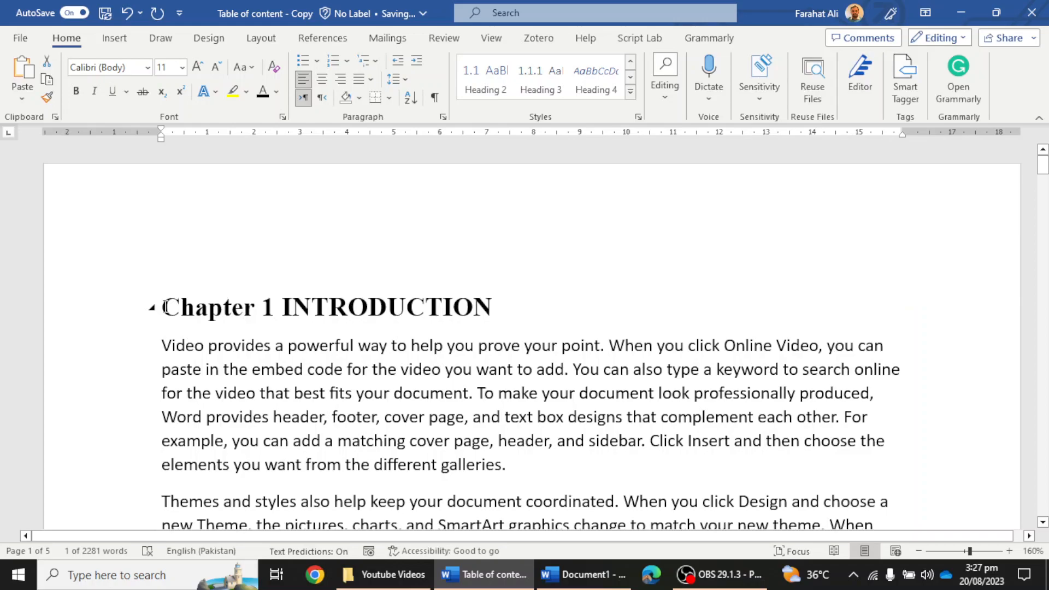
drag(164, 307, 275, 309)
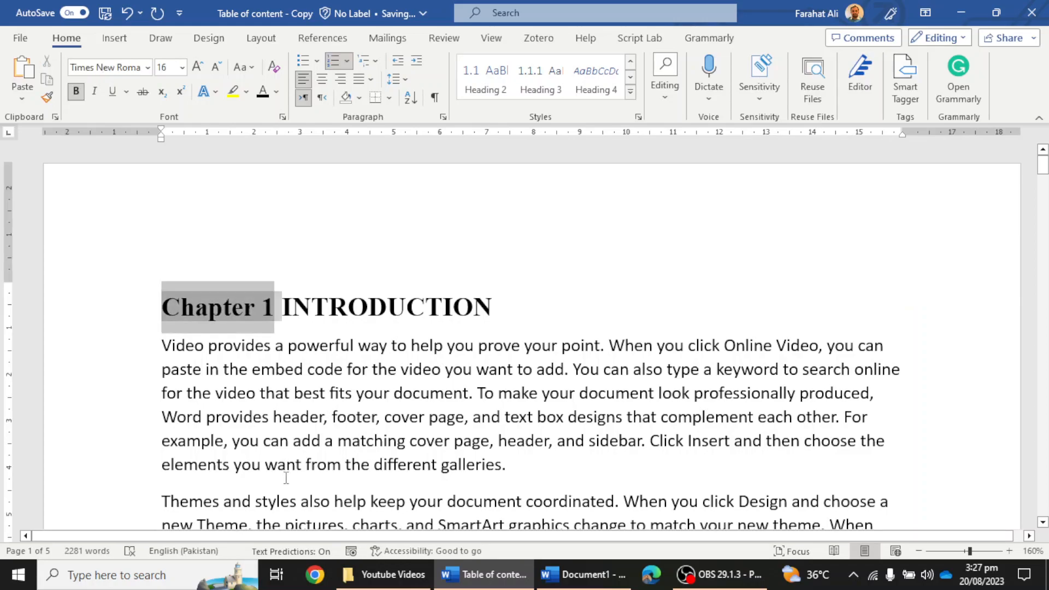
Try to insert a page break directly before the word INTRODUCTION in the Chapter 1 heading, and undo it
key(Right)
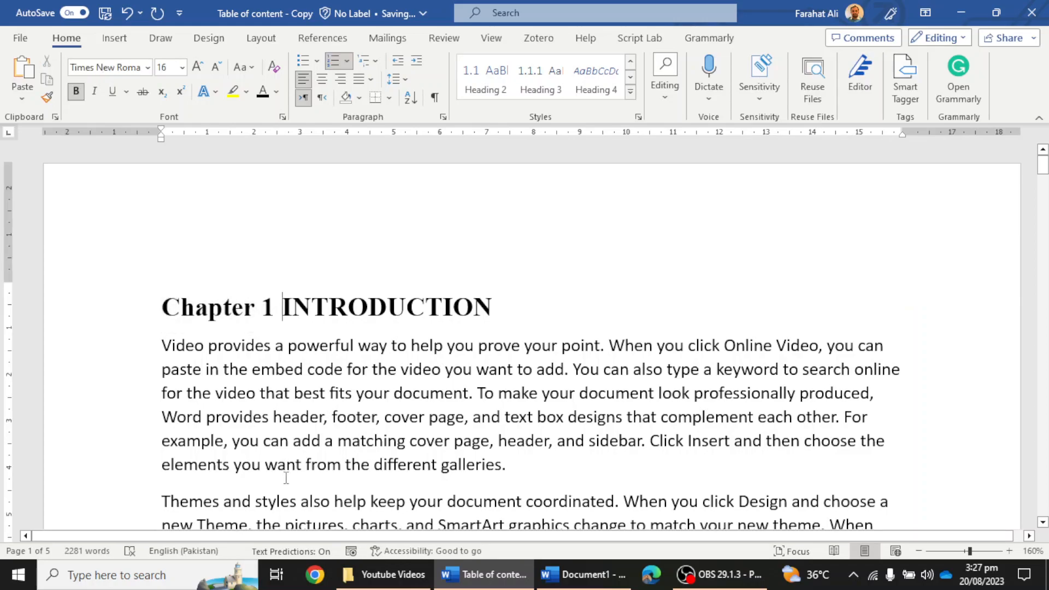
key(ctrl+Return)
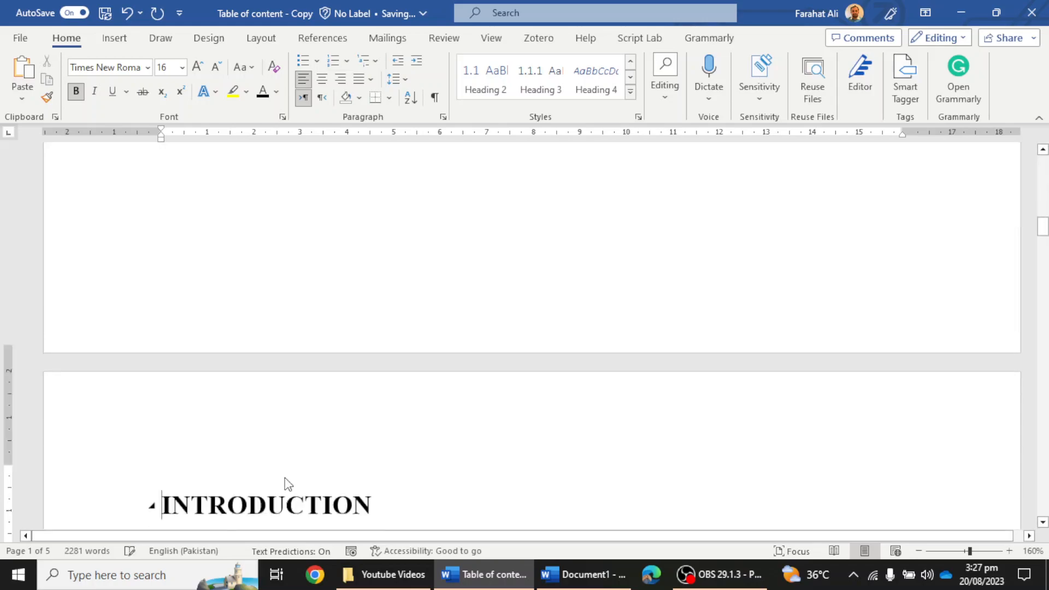
scroll(290, 476, up, 10)
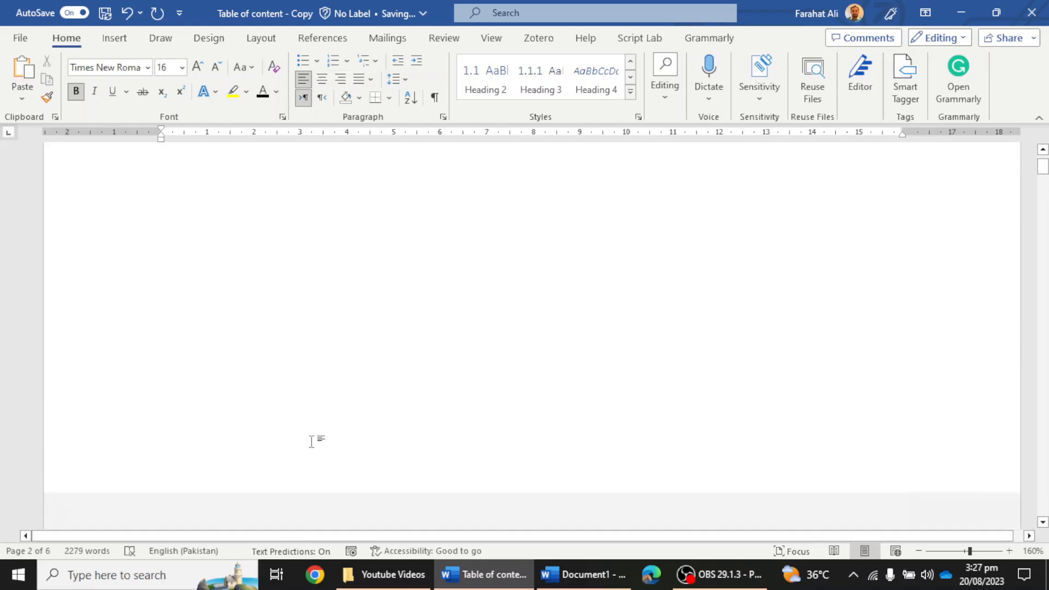
key(ctrl+z)
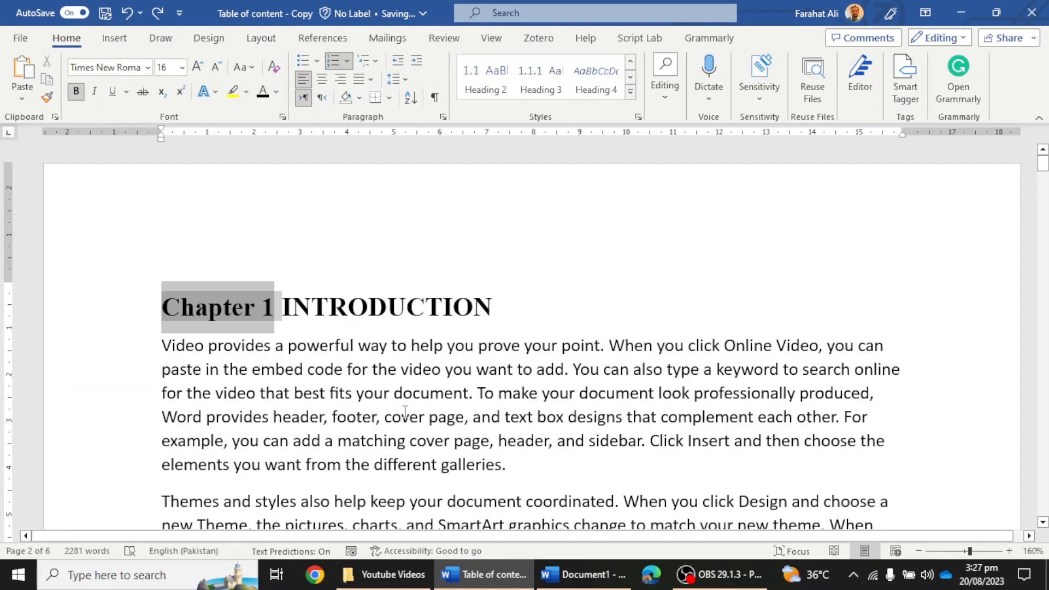
click(405, 411)
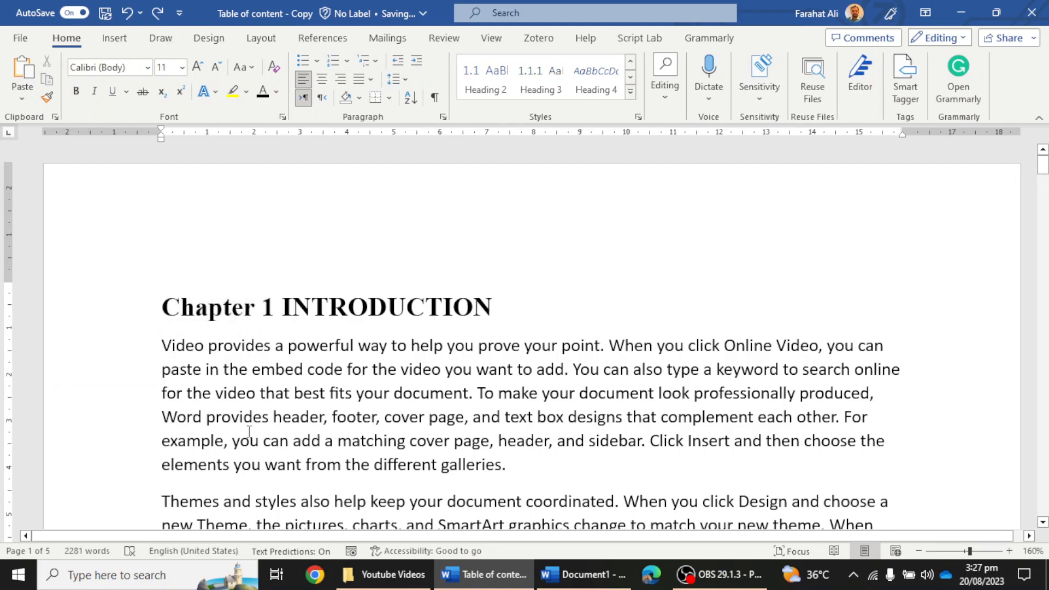
Add blank lines above and below the INTRODUCTION heading and reapply the Heading 1 style to it
click(162, 346)
key(Return)
drag(172, 308, 276, 308)
key(Delete)
key(Return)
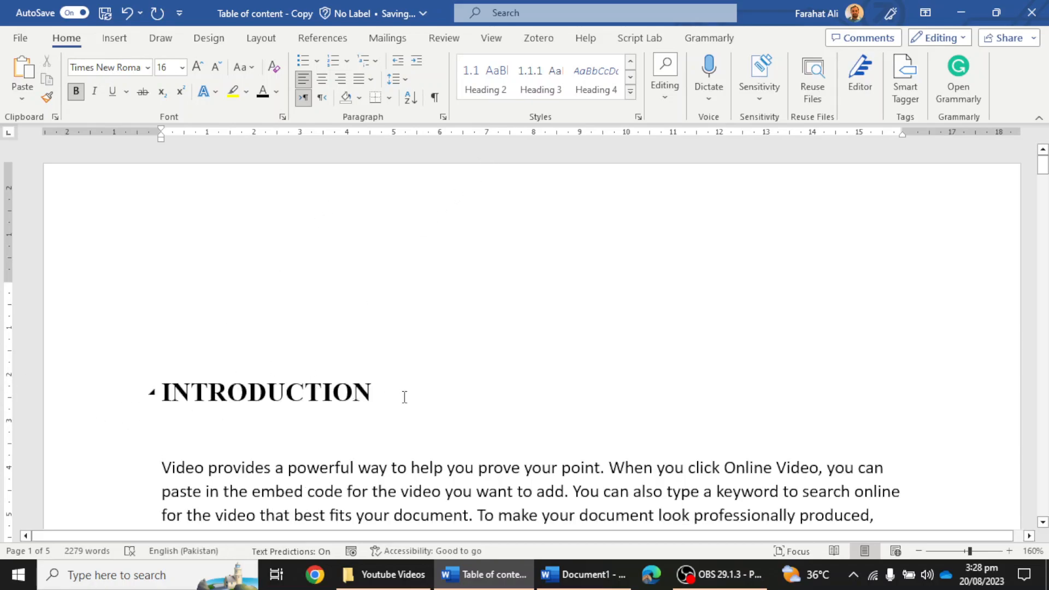
drag(409, 397, 148, 394)
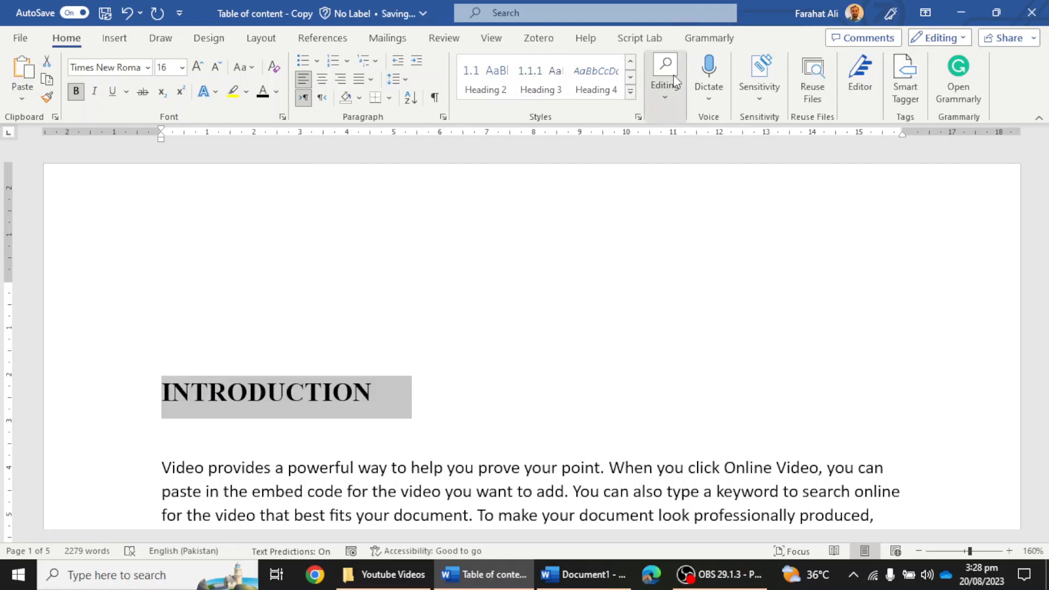
click(630, 92)
click(599, 81)
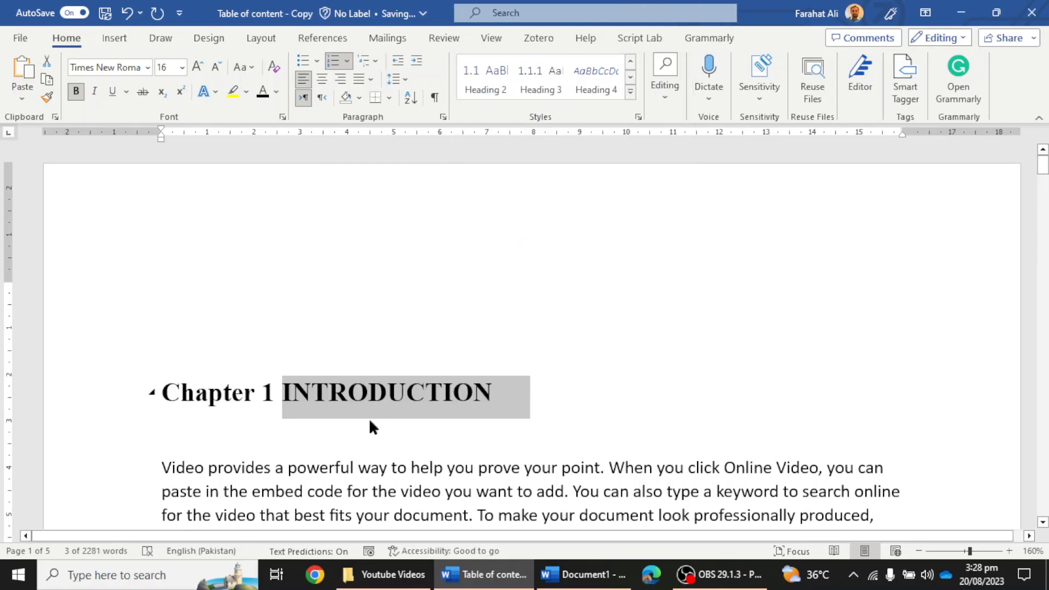
Insert a page break on the empty line above the Chapter 1 INTRODUCTION heading, leaving a blank first page
click(199, 313)
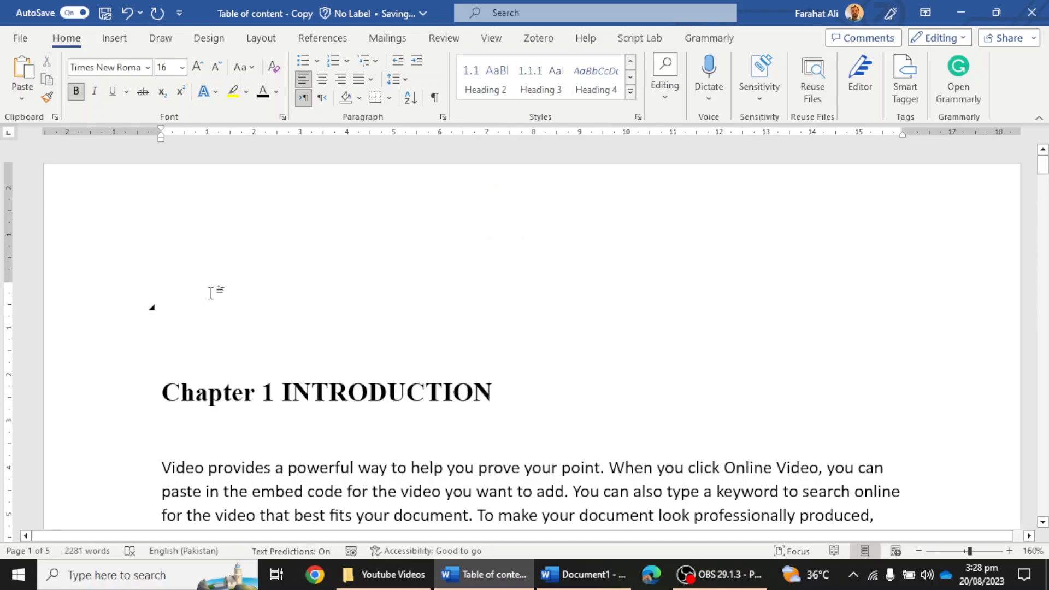
key(ctrl+Return)
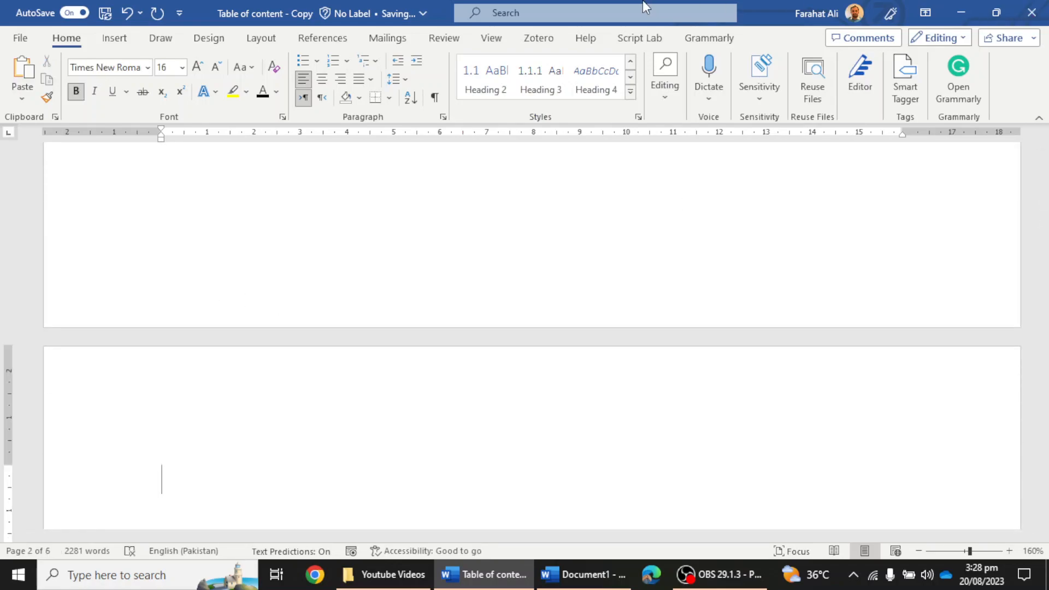
scroll(538, 263, up, 20)
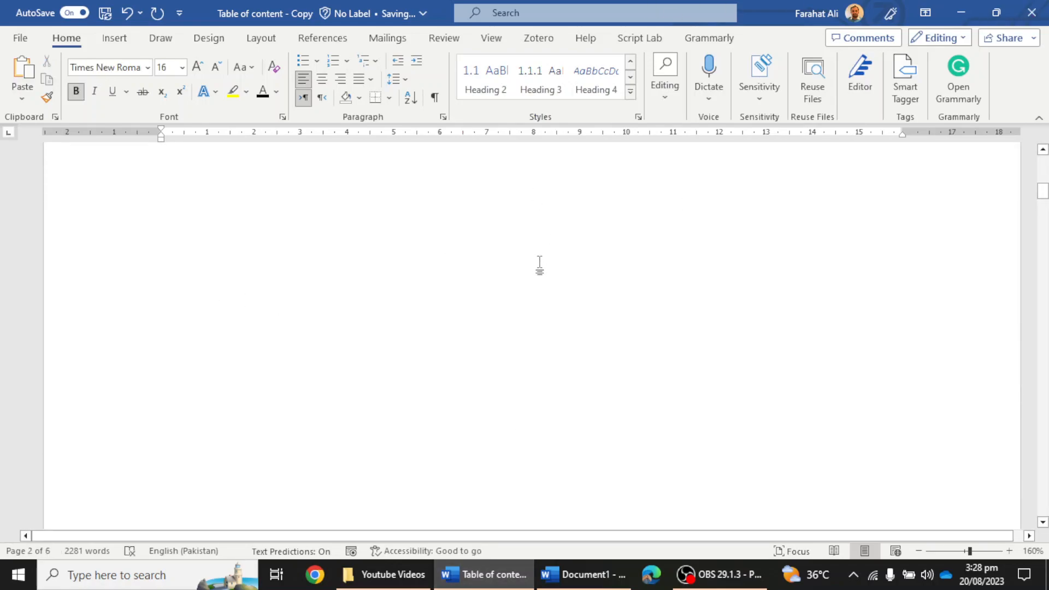
click(316, 263)
key(Delete)
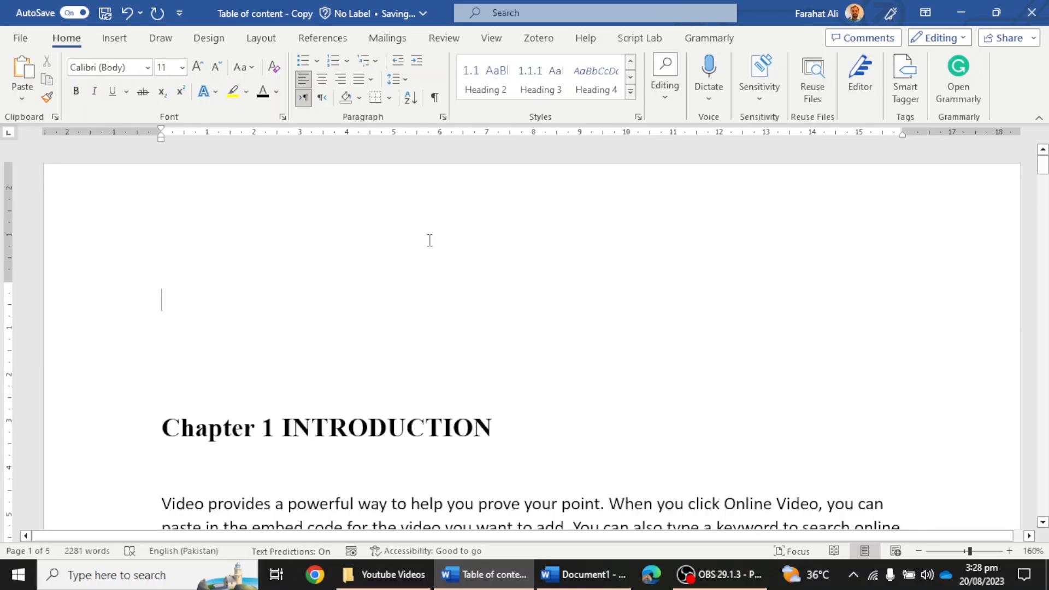
key(ctrl+Return)
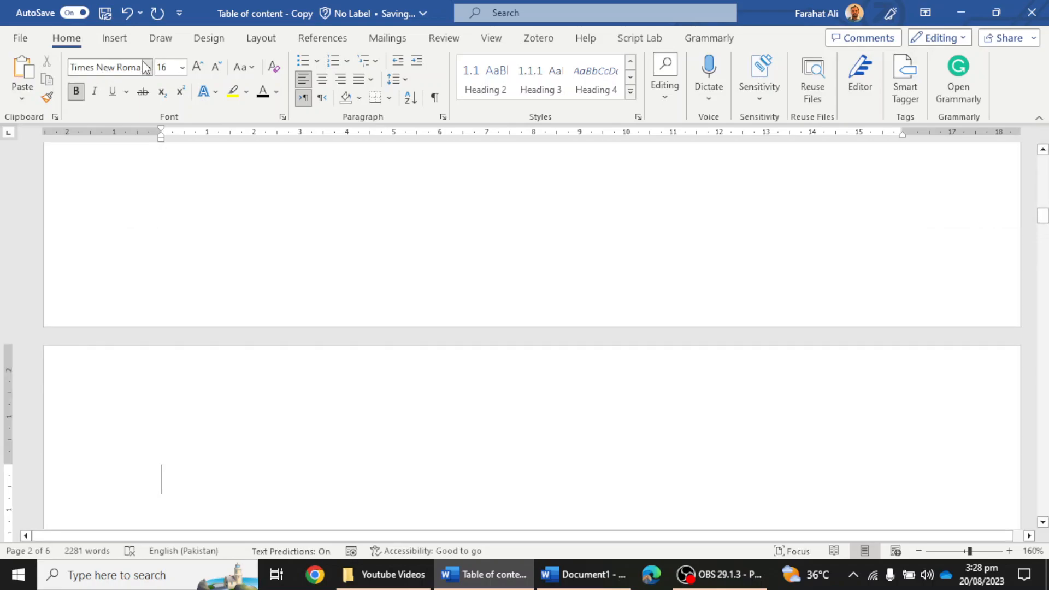
Insert the built-in Automatic Table 2 table of contents on the blank first page
scroll(504, 344, up, 15)
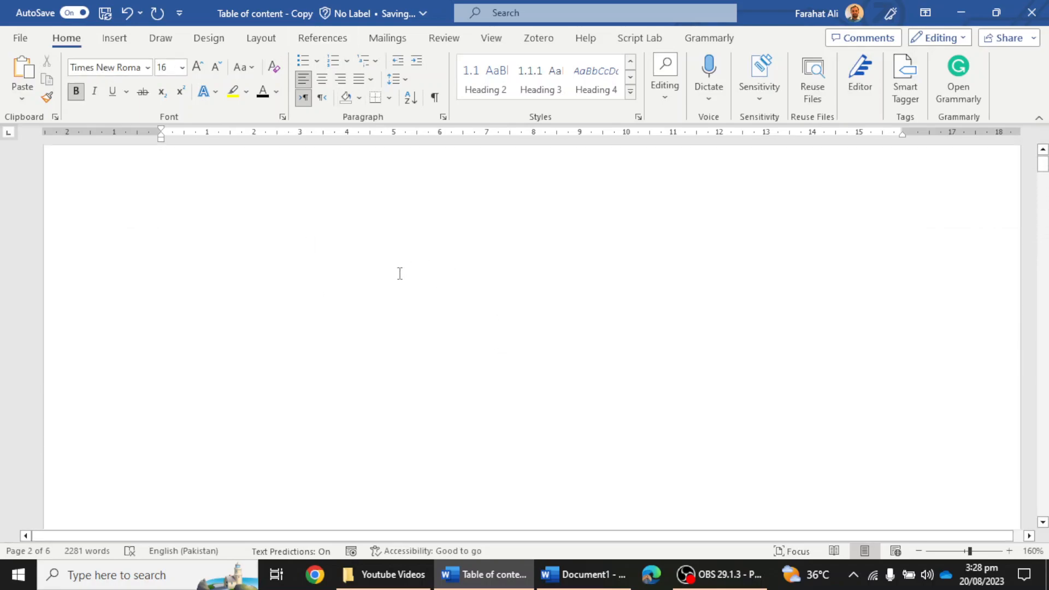
click(280, 288)
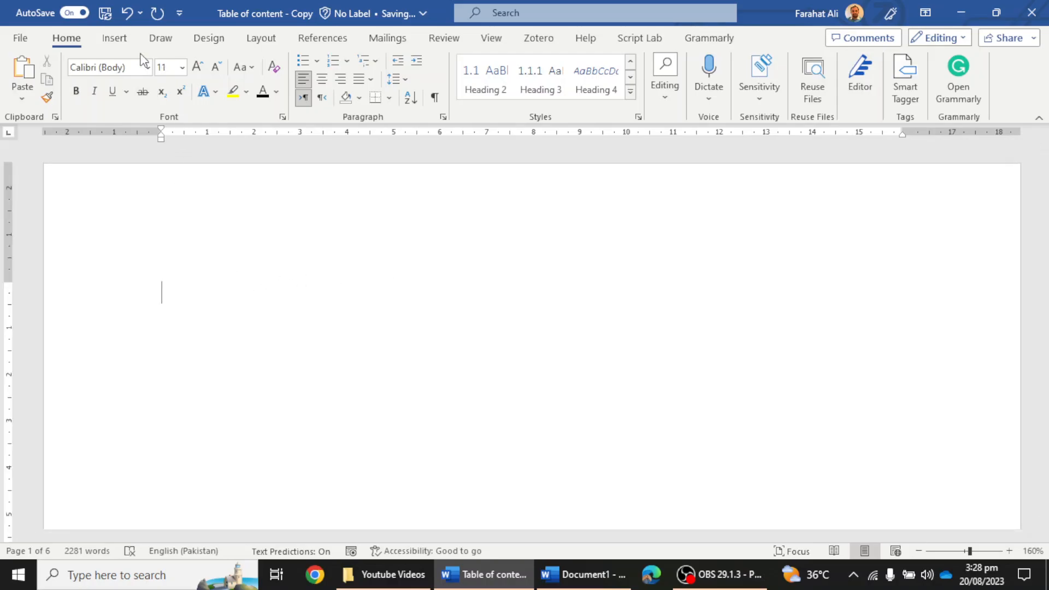
click(324, 44)
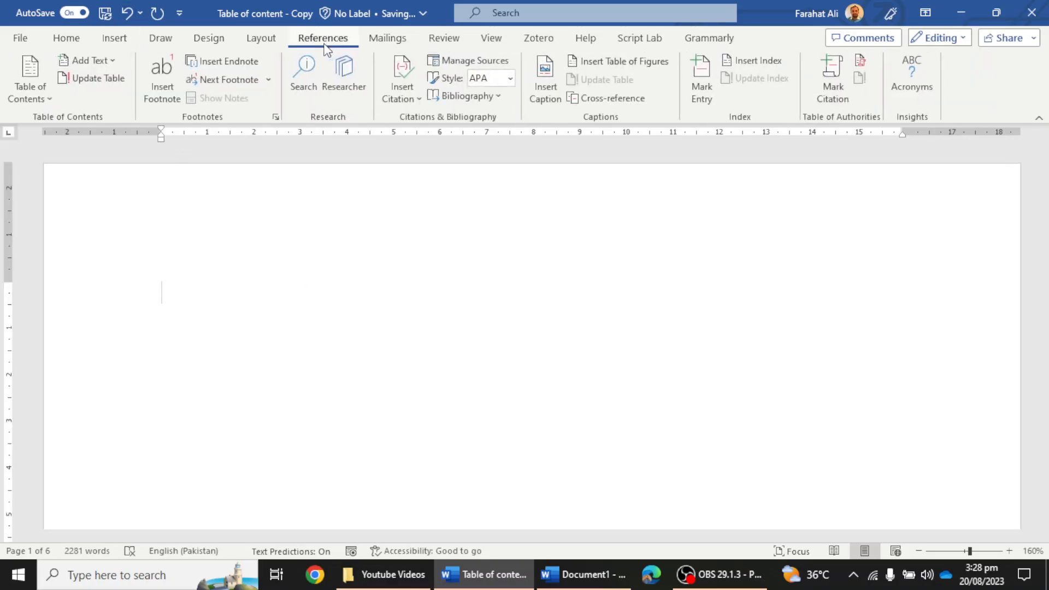
click(43, 101)
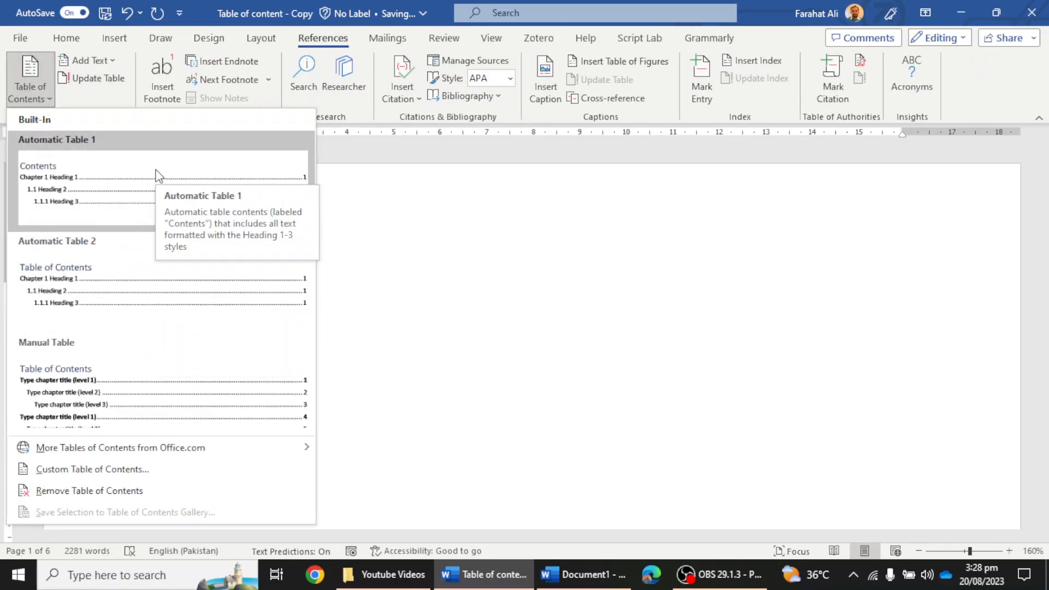
click(151, 290)
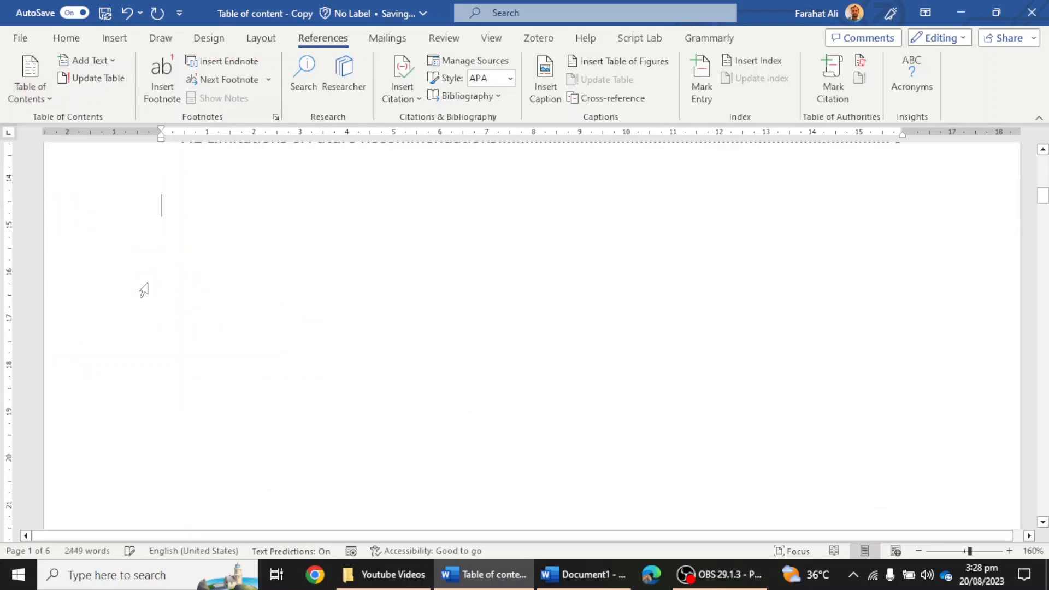
Centre the Table of Contents title and look through the table's chapter and section entries
scroll(667, 335, up, 15)
scroll(669, 334, up, 3)
click(340, 318)
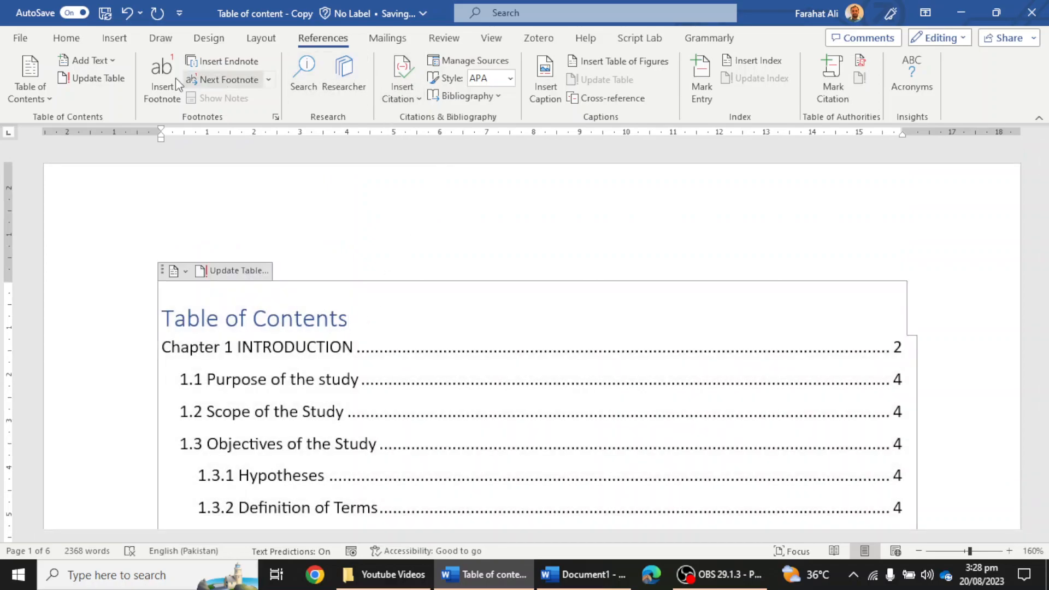
click(79, 37)
click(323, 79)
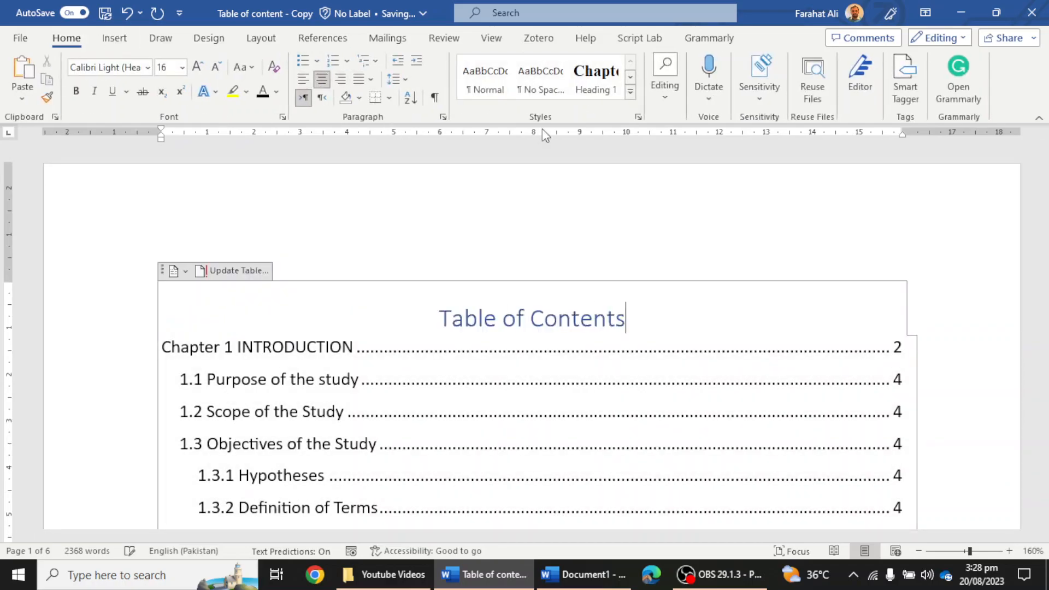
scroll(650, 319, down, 3)
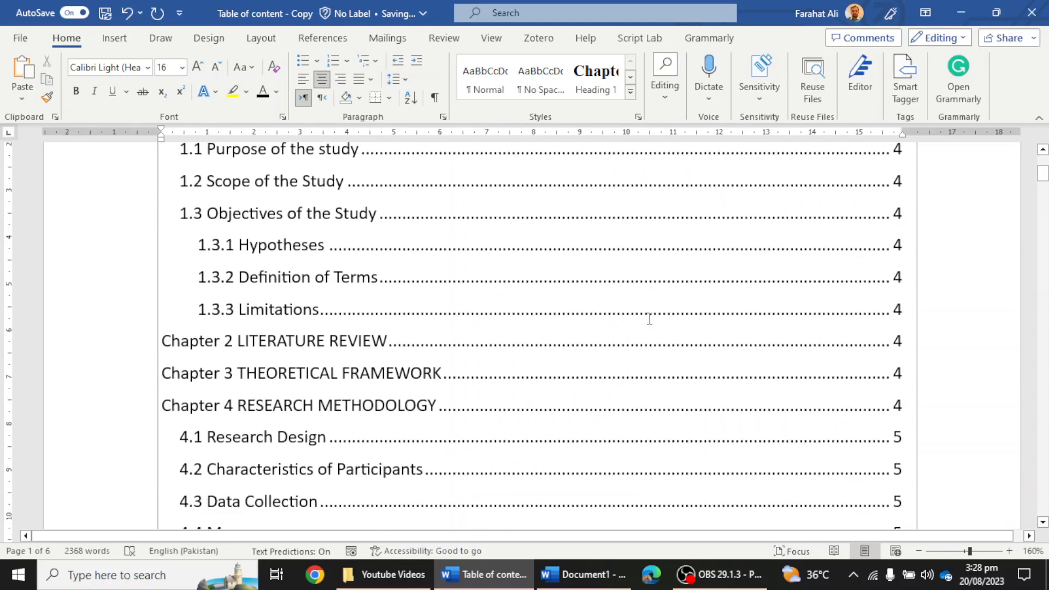
scroll(650, 320, down, 5)
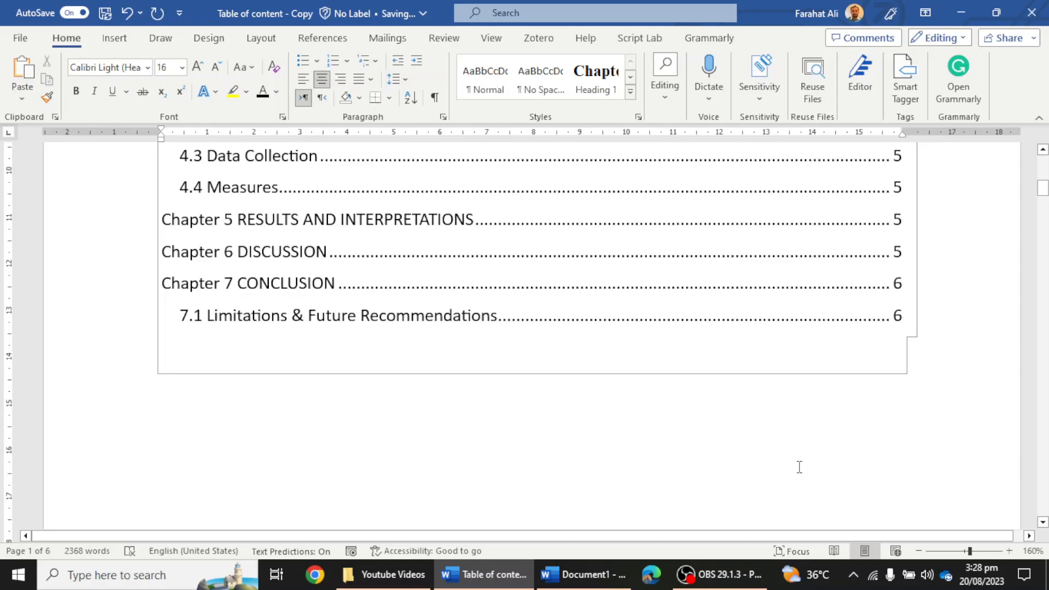
scroll(800, 467, up, 7)
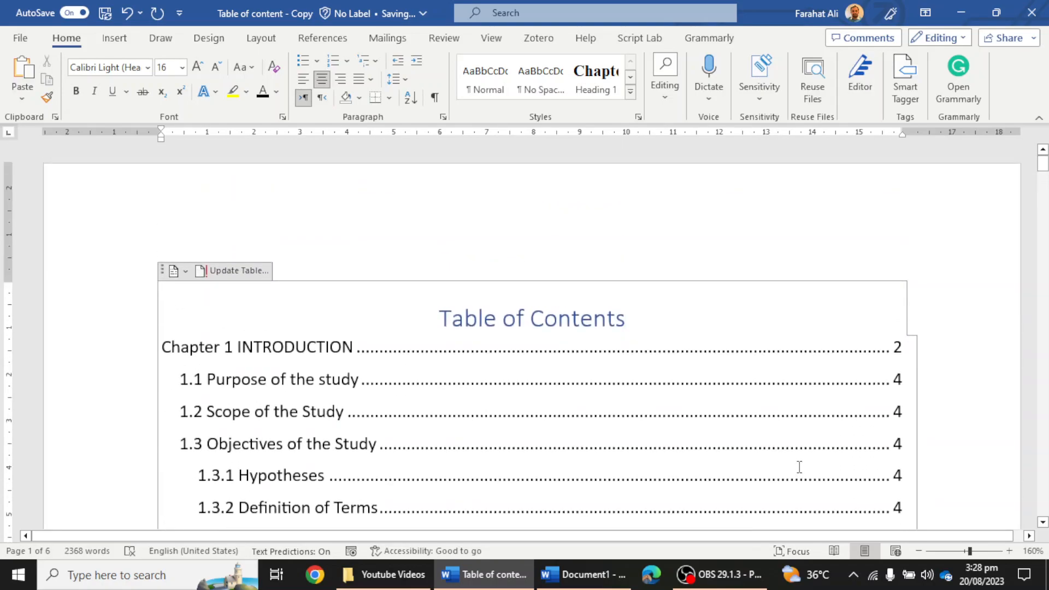